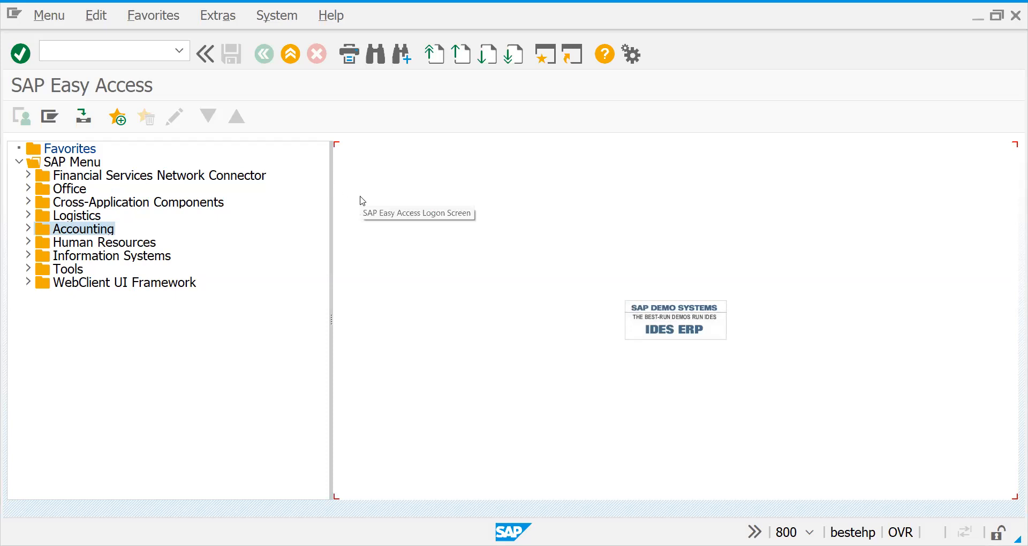
Start transaction XD02 and open the proposed customer's sales area data for change.
drag(331, 182, 287, 182)
click(395, 197)
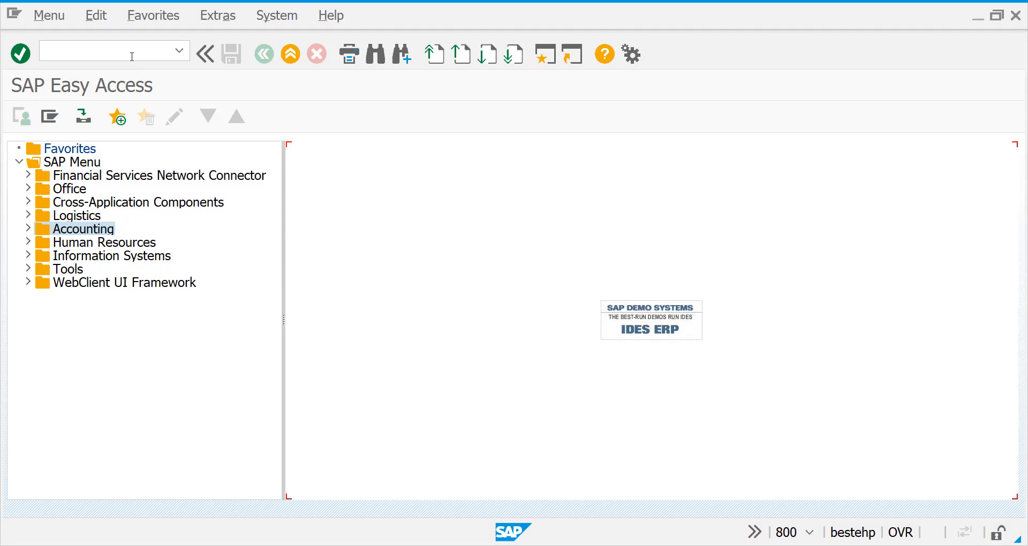
text(/NXD02)
key(Return)
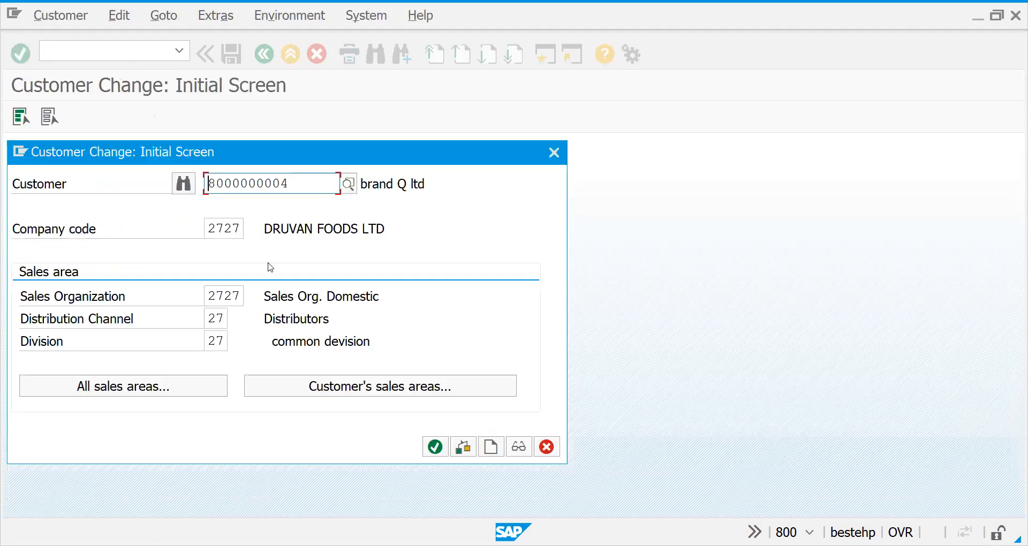
key(Return)
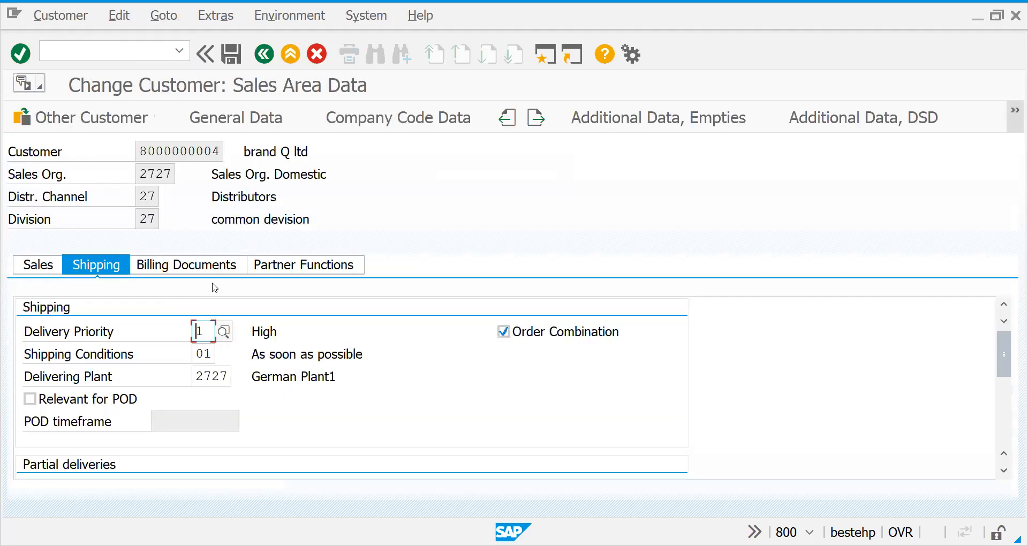
Examine the customer's delivery priority, shipping conditions and delivering plant in the shipping data.
click(206, 336)
double_click(206, 335)
click(211, 354)
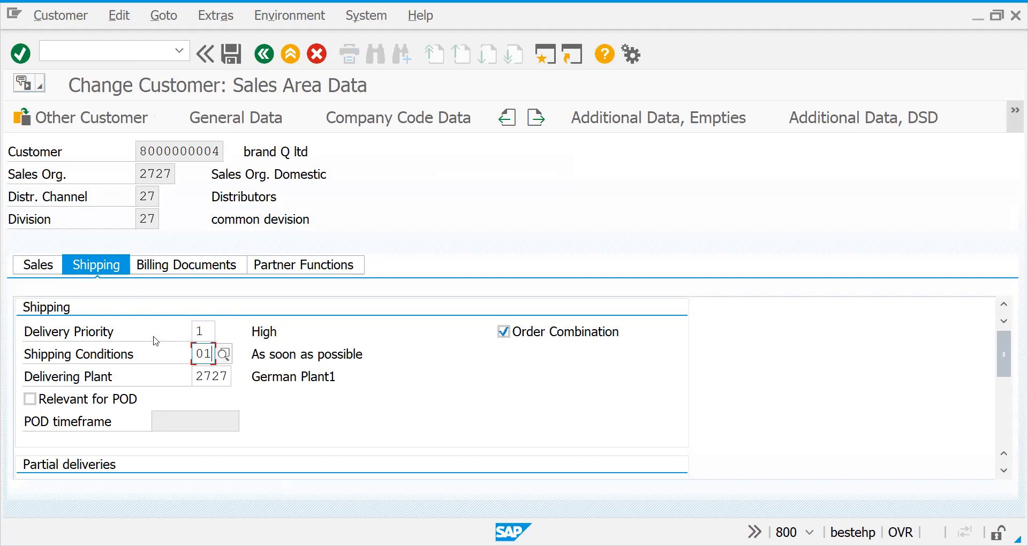
click(204, 337)
click(203, 352)
click(203, 337)
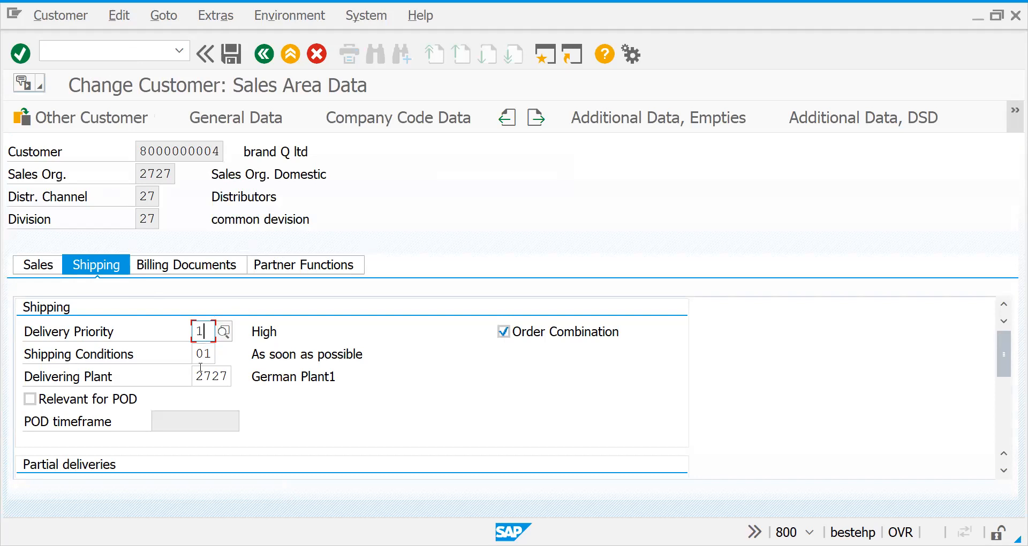
click(199, 363)
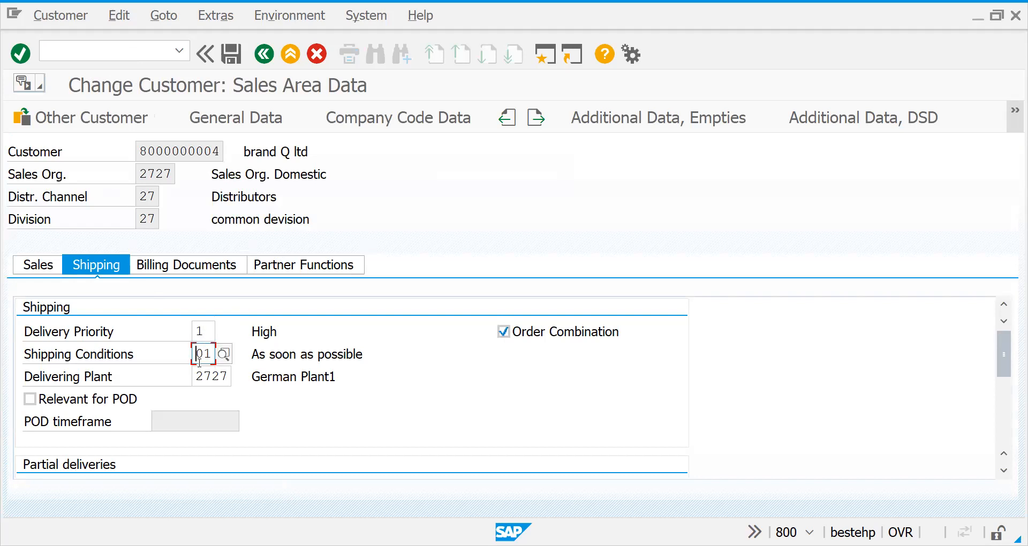
click(202, 332)
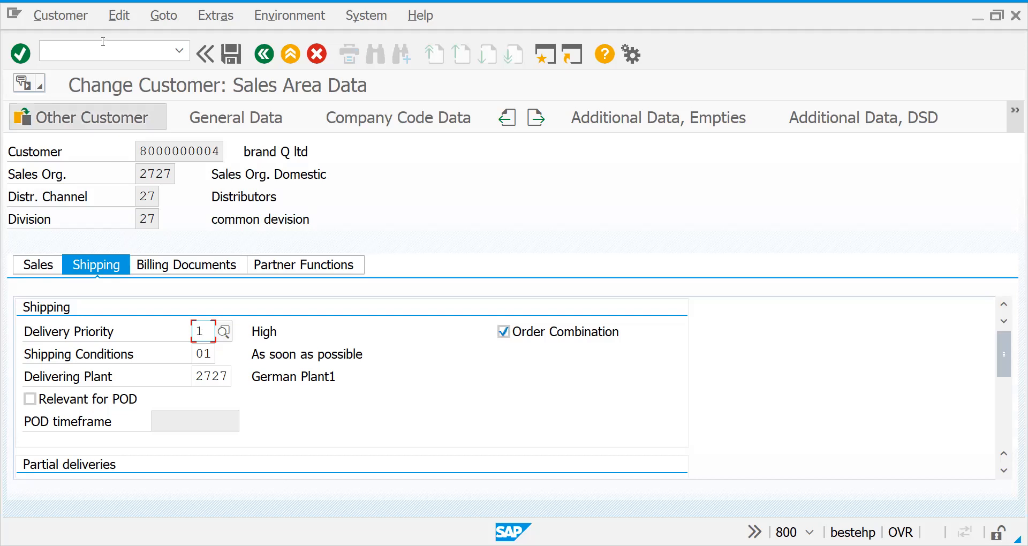
click(206, 376)
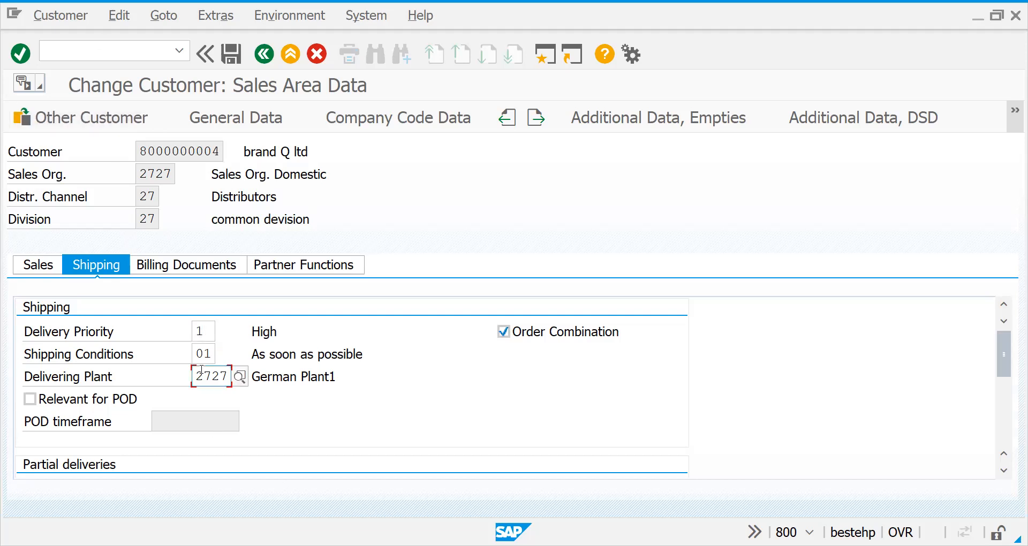
click(203, 355)
click(204, 331)
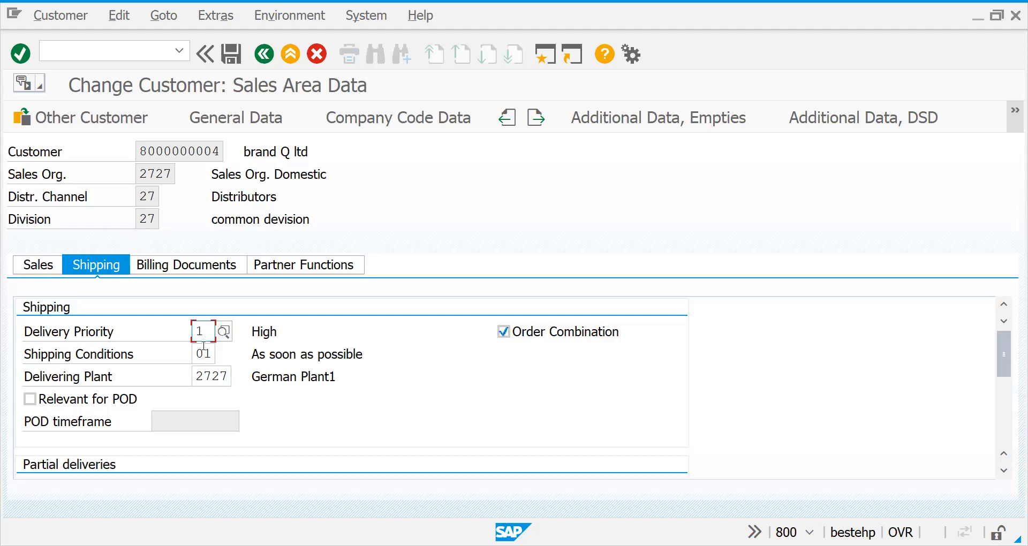
click(204, 353)
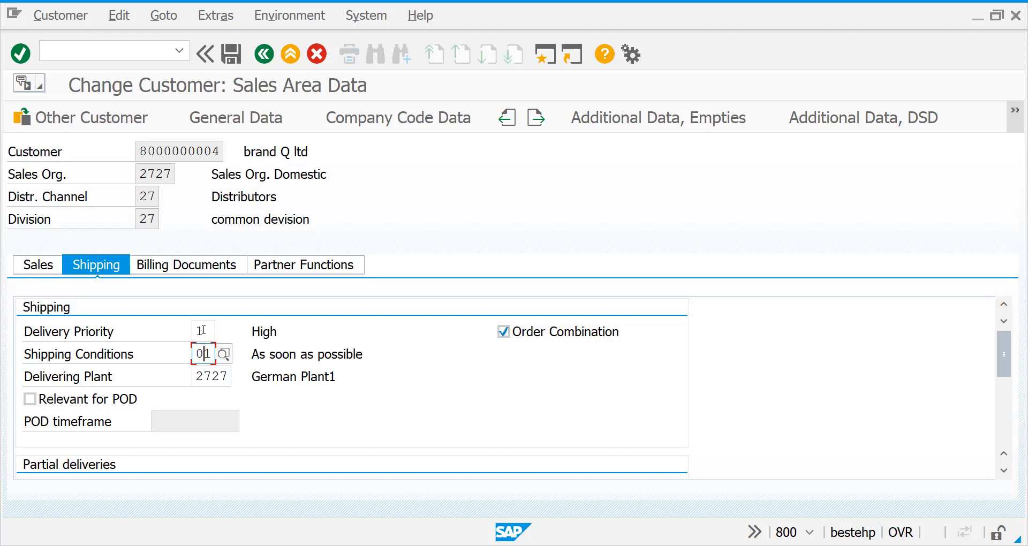
click(203, 330)
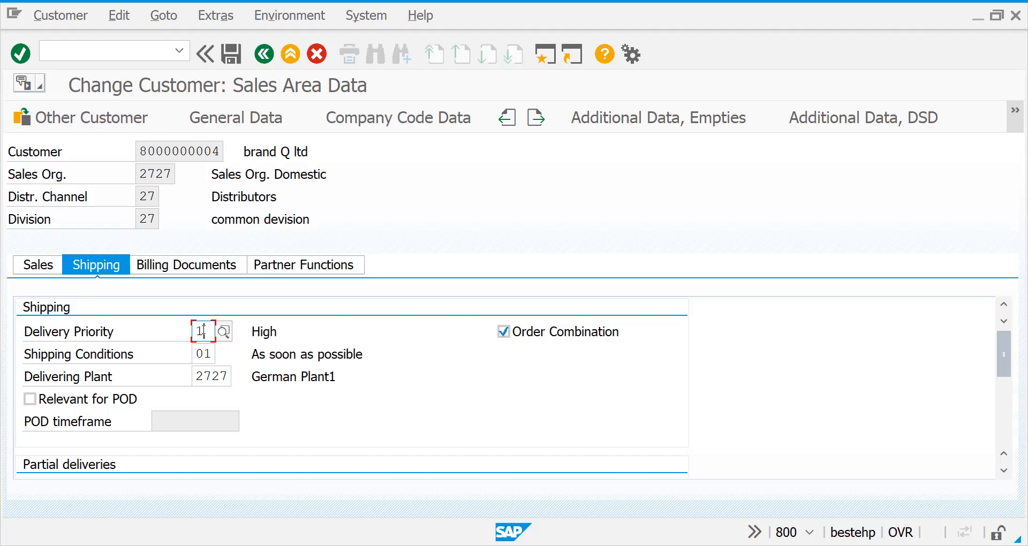
Start transaction LSMW and dismiss the welcome message of the Legacy System Migration Workbench.
click(67, 52)
text(/NLSMW)
key(Return)
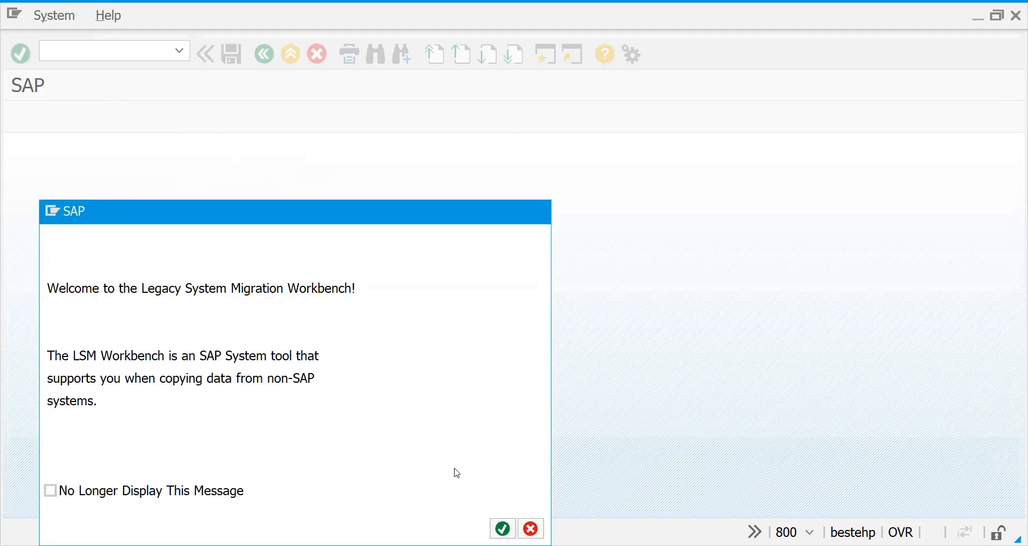
key(Return)
click(231, 194)
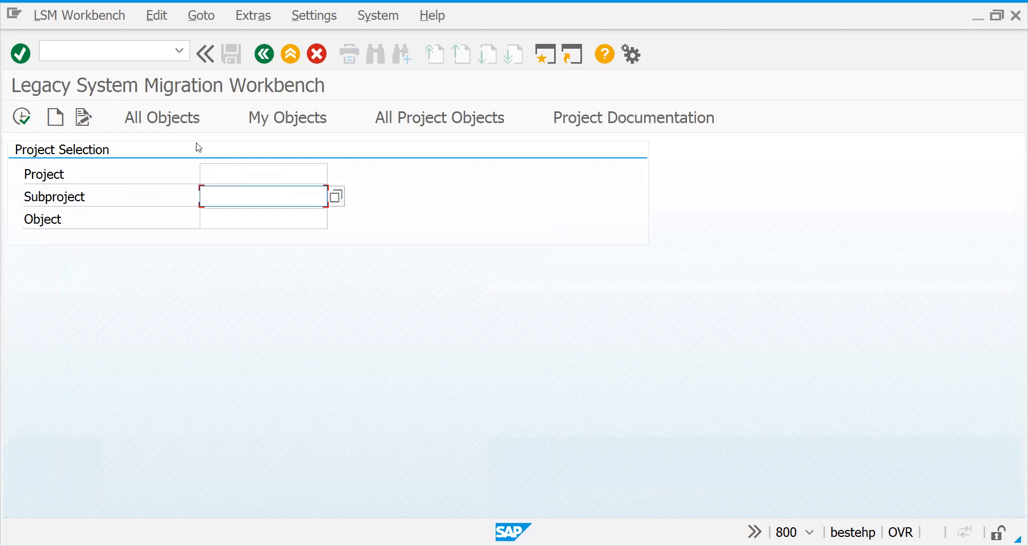
Select project BC420-00, subproject DEBI-00, object BI-00-INT from all objects, view its process steps and return to project selection.
click(177, 128)
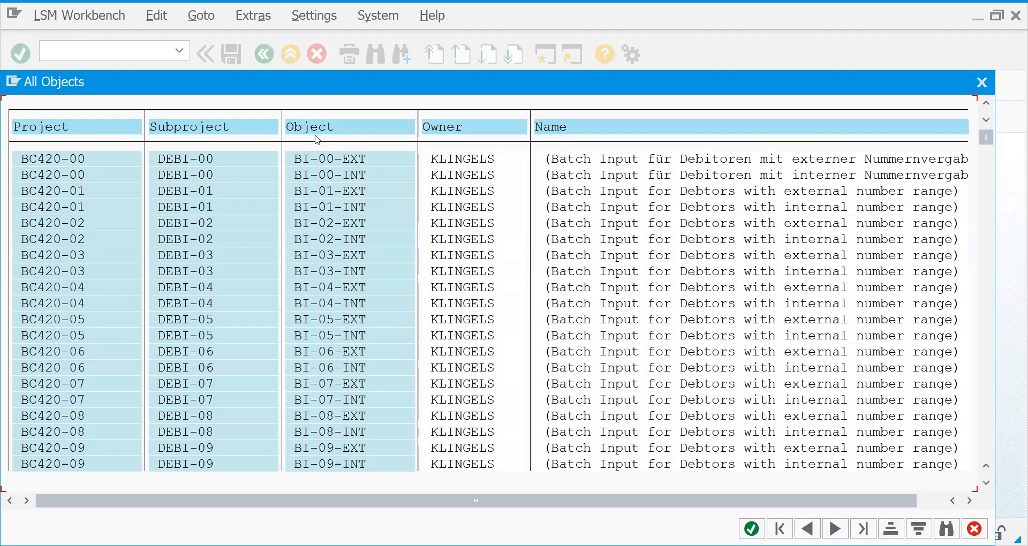
double_click(123, 179)
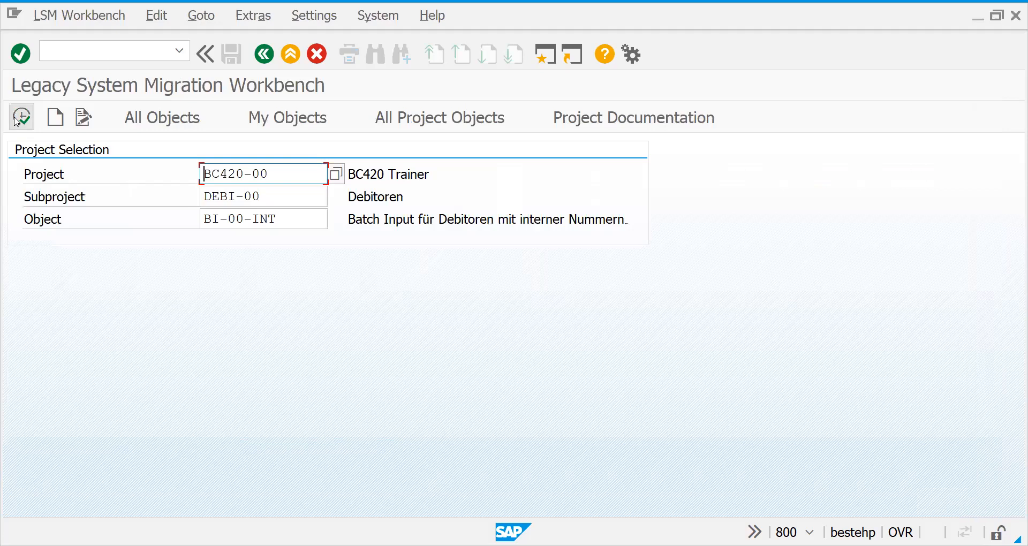
click(17, 121)
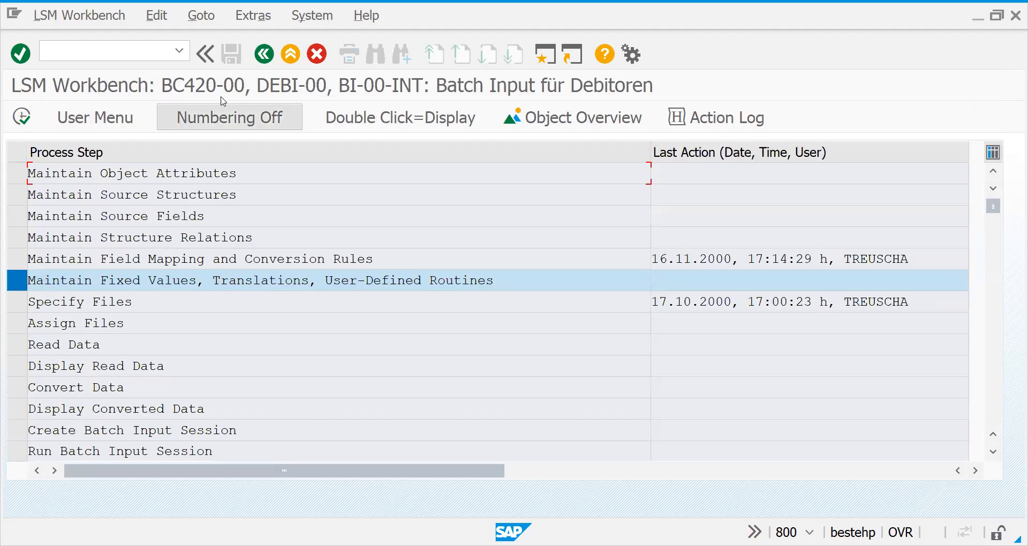
click(264, 53)
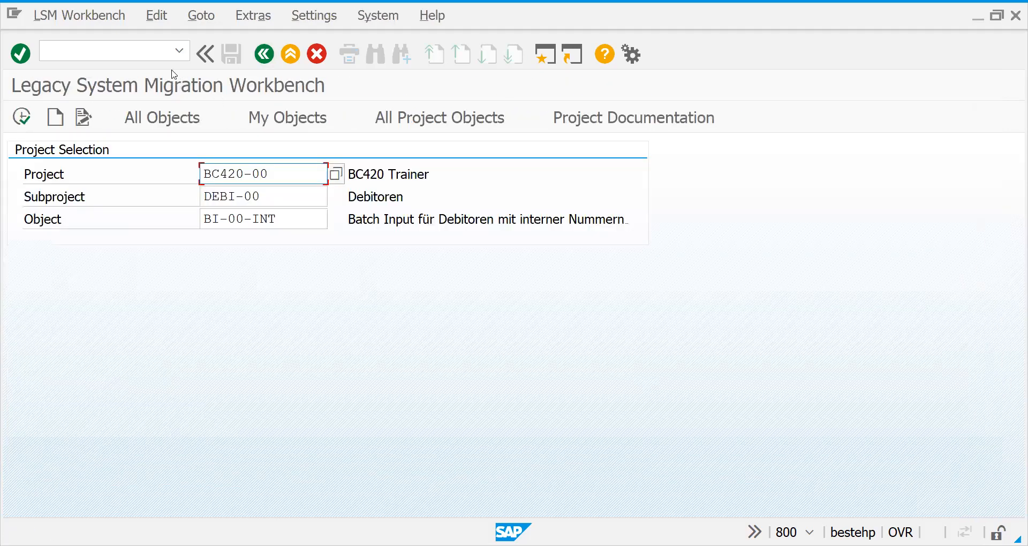
Start transaction MASS for mass maintenance.
click(124, 50)
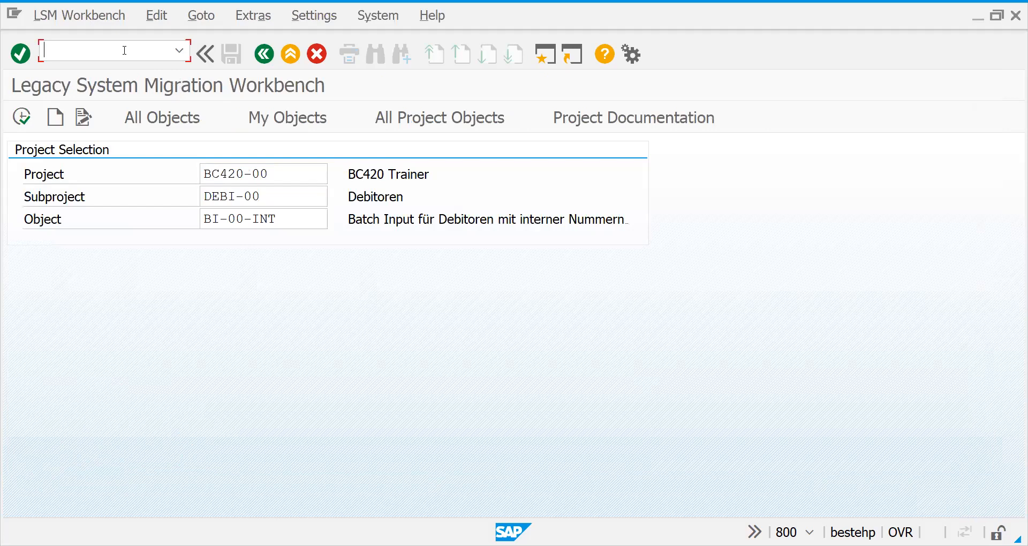
text(/NMASS)
key(Return)
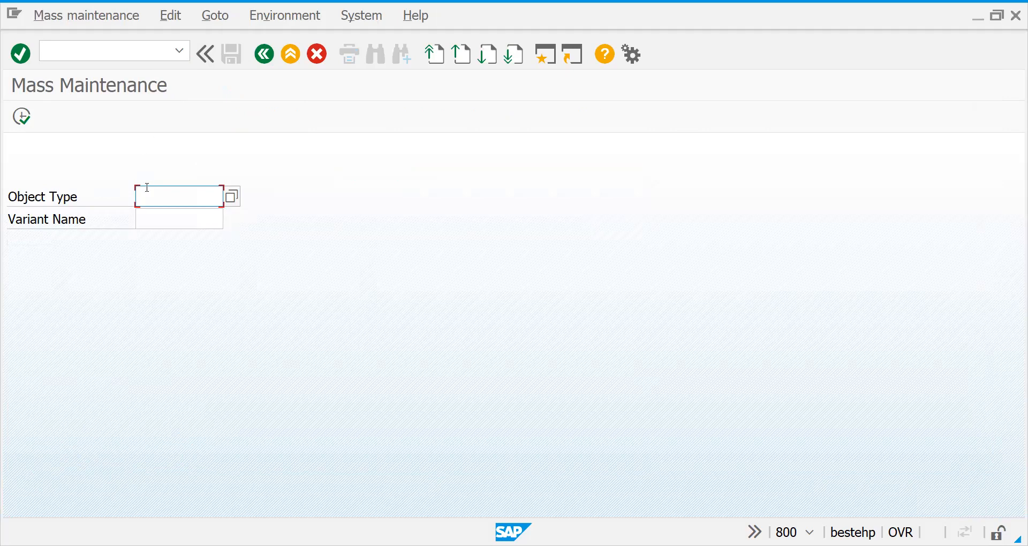
Examine the object types available for mass maintenance, from cost centers and materials to sales orders, customers and vendors.
click(231, 197)
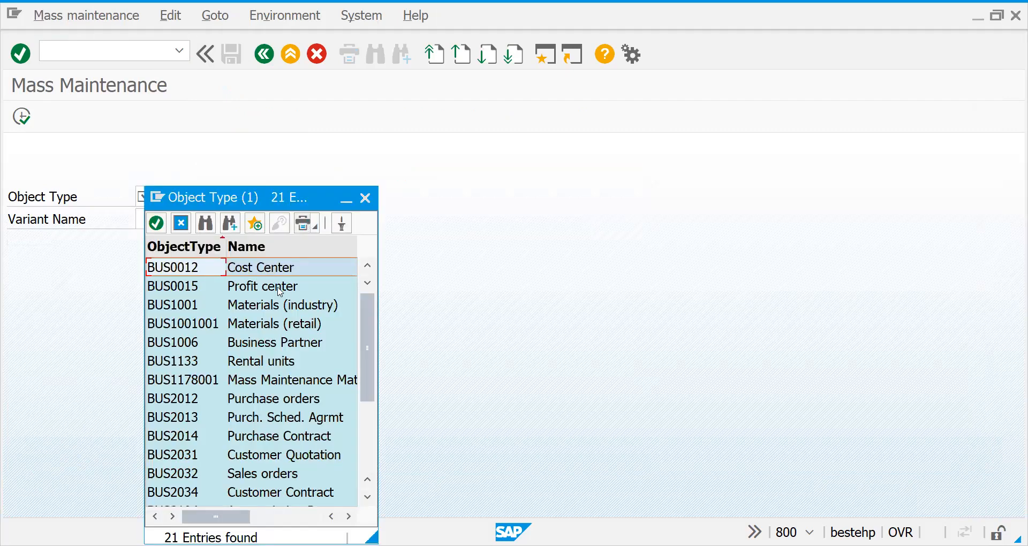
click(262, 274)
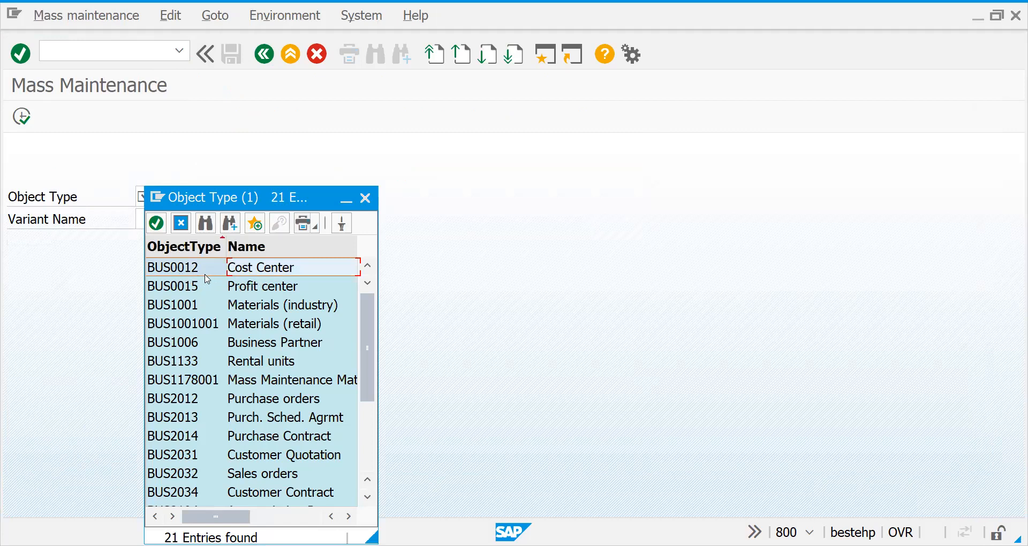
click(251, 290)
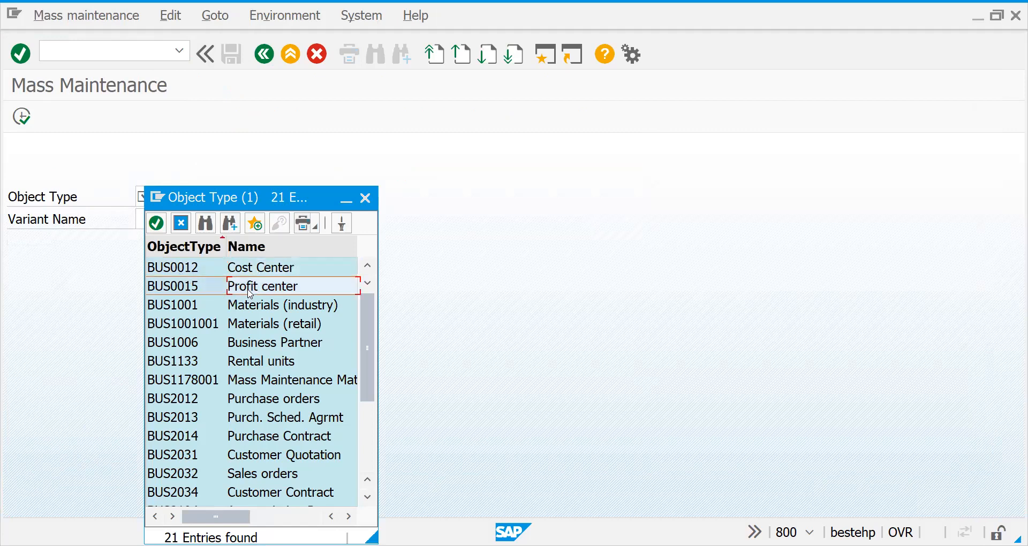
click(747, 15)
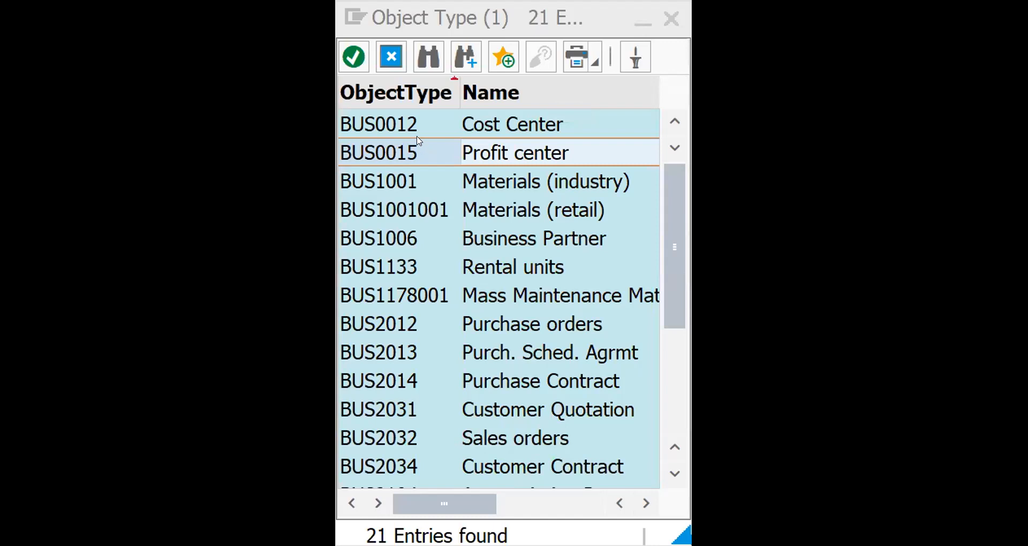
click(403, 140)
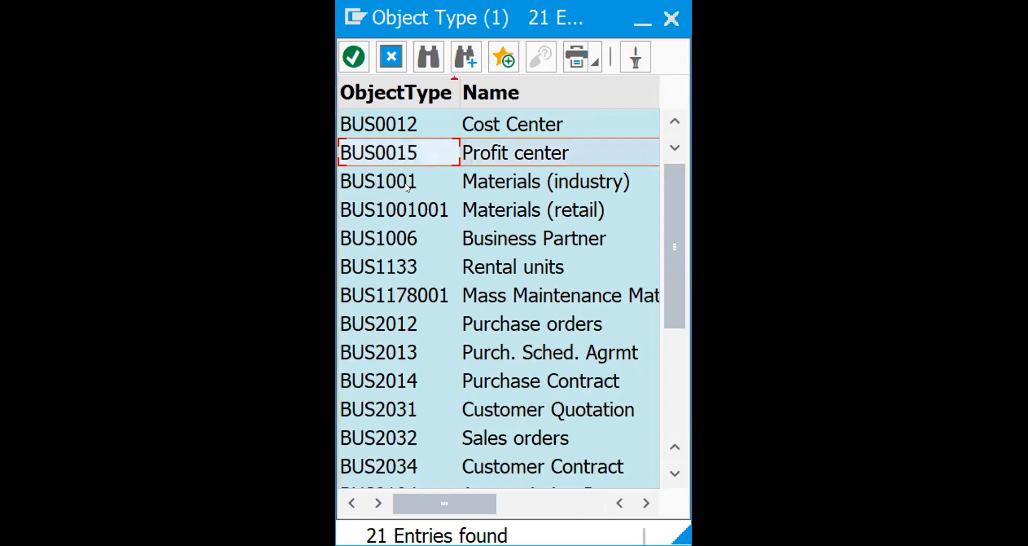
click(407, 185)
click(406, 203)
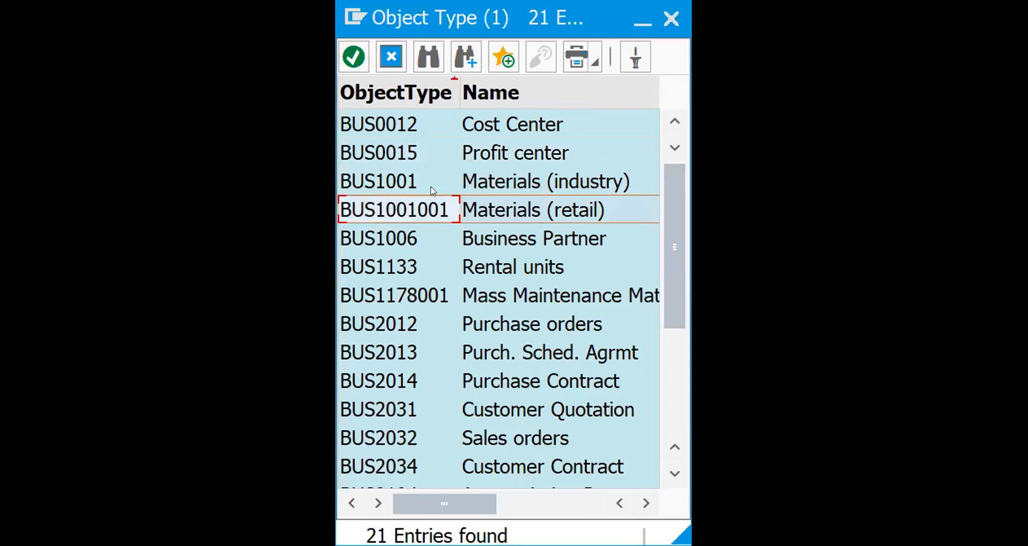
click(391, 186)
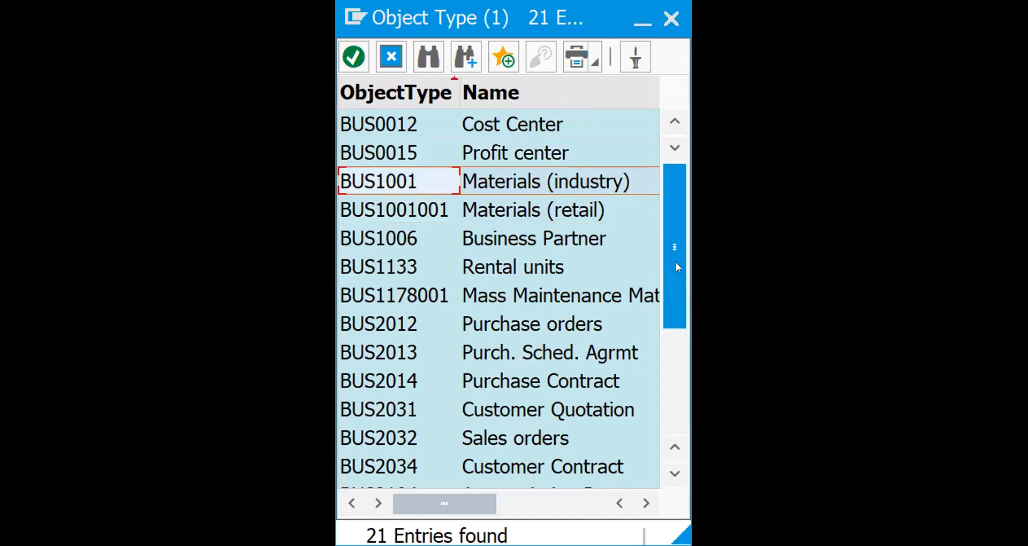
click(390, 426)
click(392, 408)
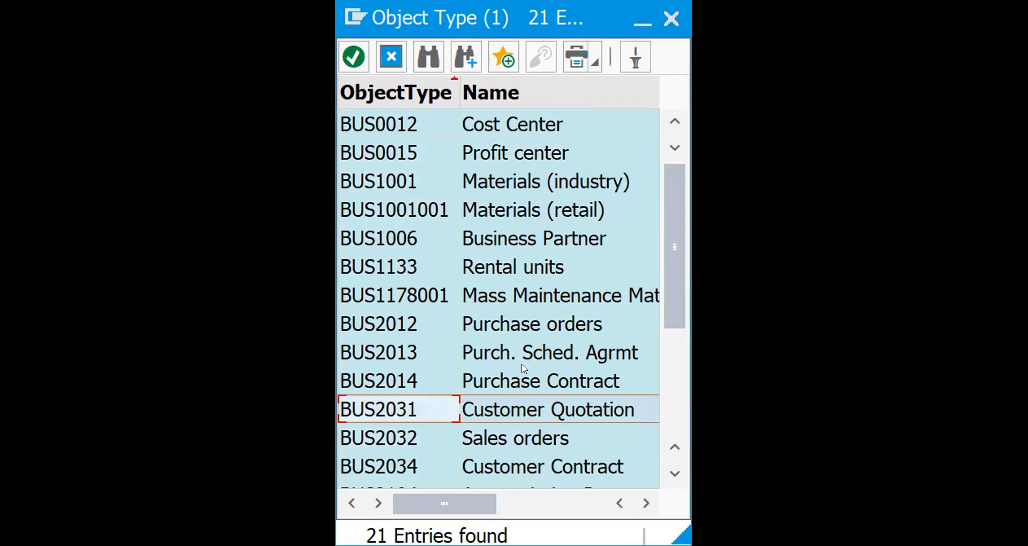
click(669, 475)
click(669, 475)
click(669, 475)
click(668, 475)
click(669, 475)
click(669, 475)
click(669, 475)
click(669, 475)
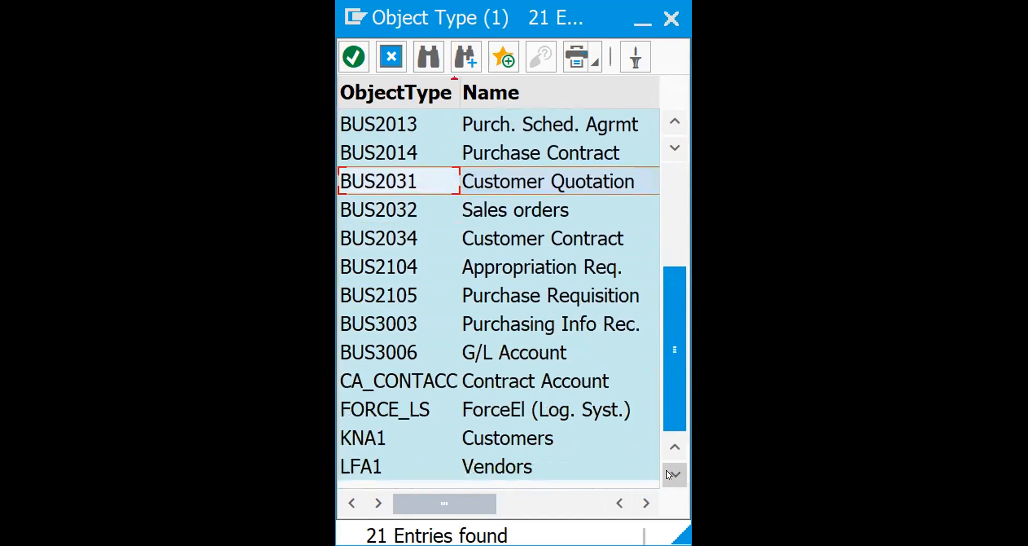
click(511, 441)
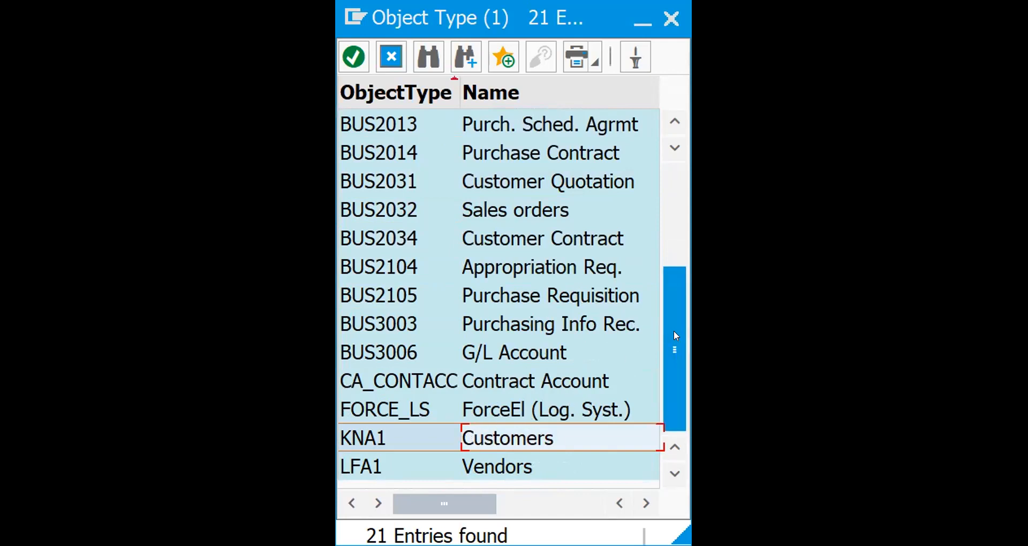
drag(674, 332, 664, 358)
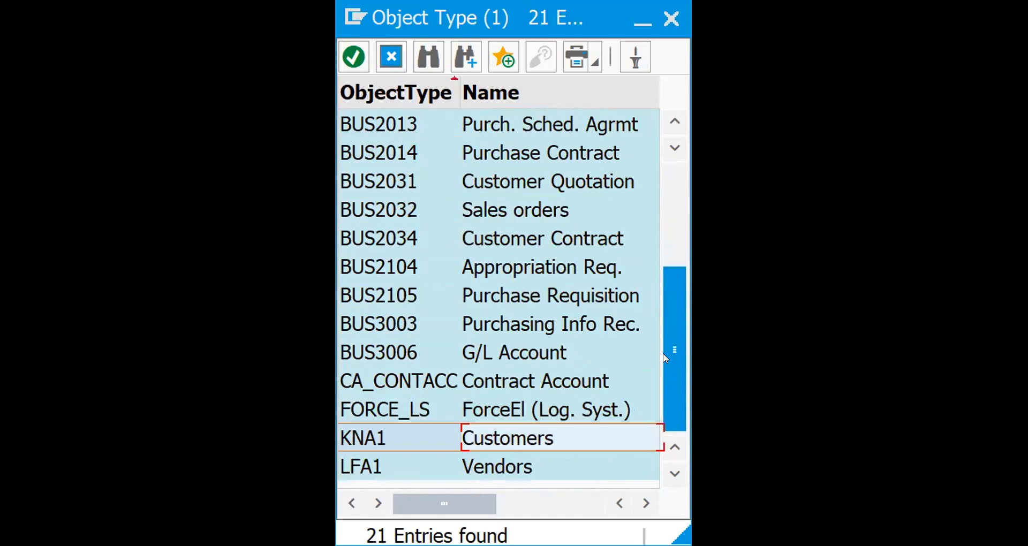
click(509, 213)
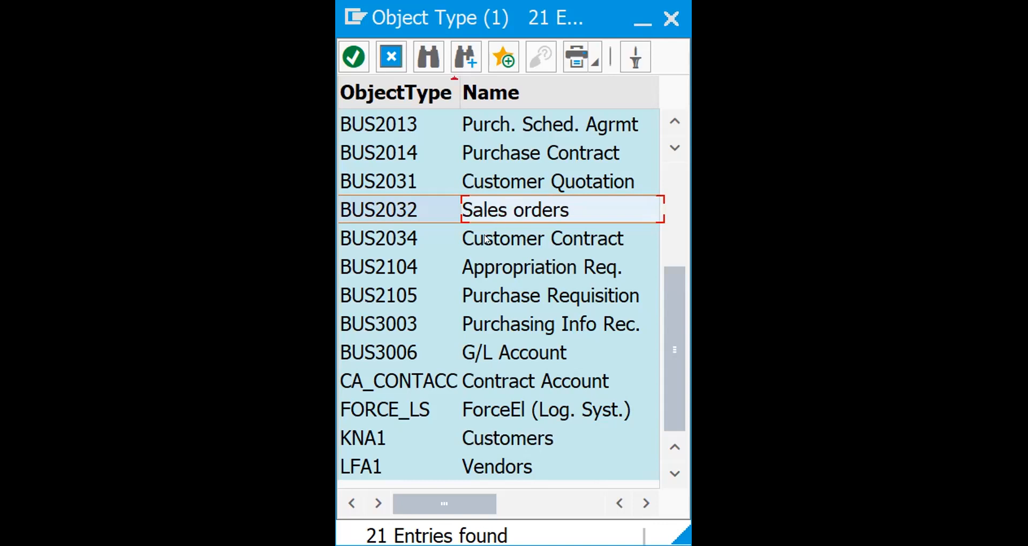
Set the mass maintenance object type to KNA1 (Customers) and open the value search for the variant name.
click(487, 447)
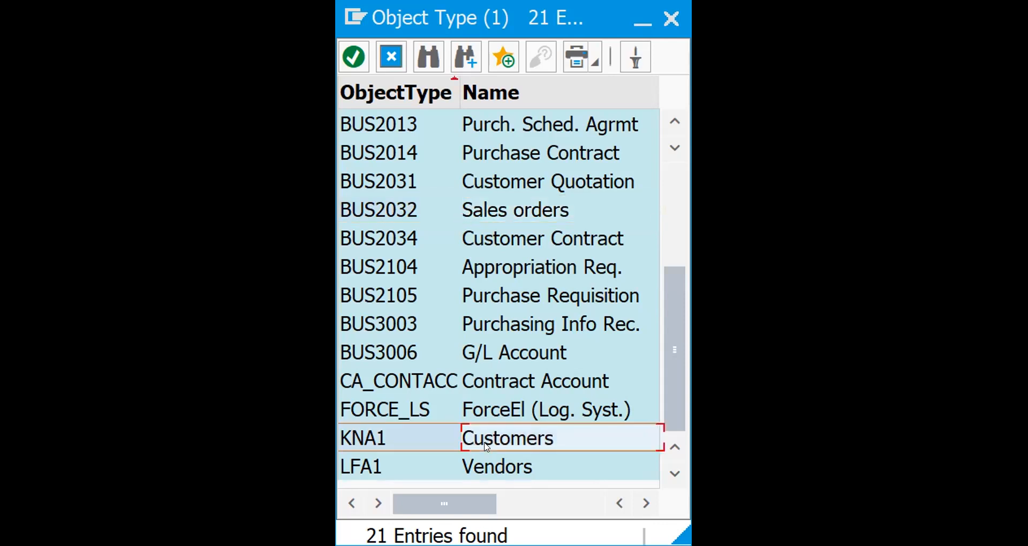
double_click(487, 447)
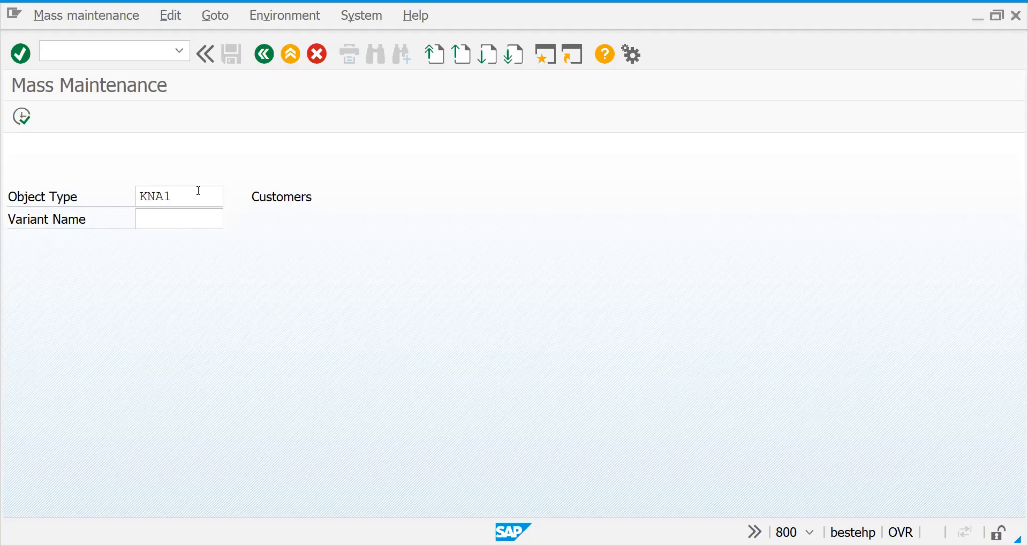
click(199, 190)
key(Tab)
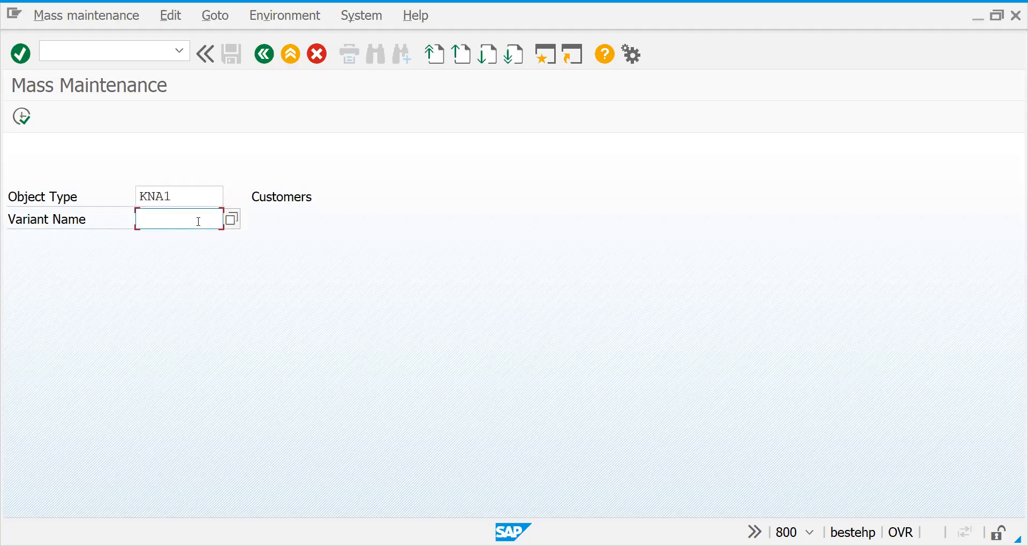
click(233, 220)
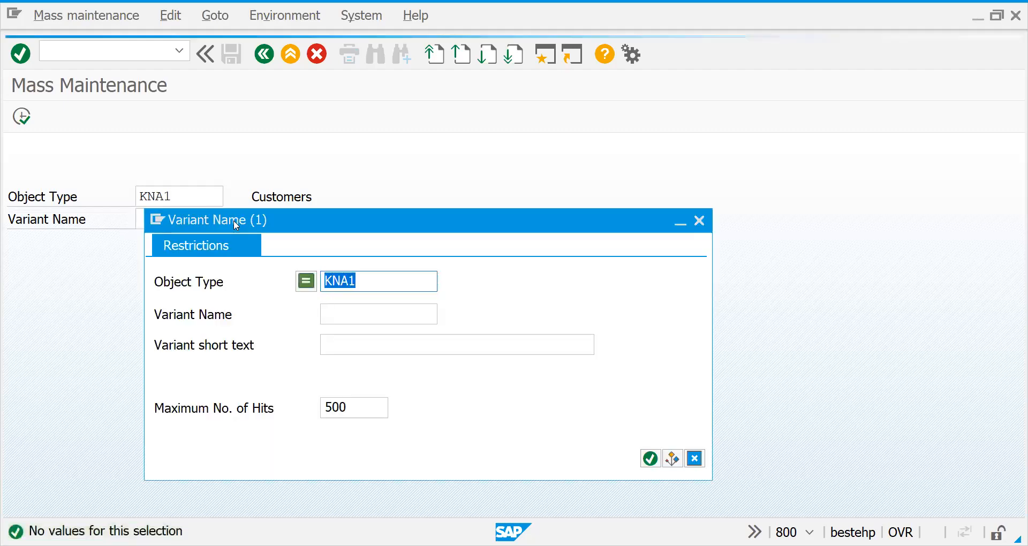
Leave the variant name empty, execute mass maintenance for customers and stop the table selection information from being displayed again.
key(Escape)
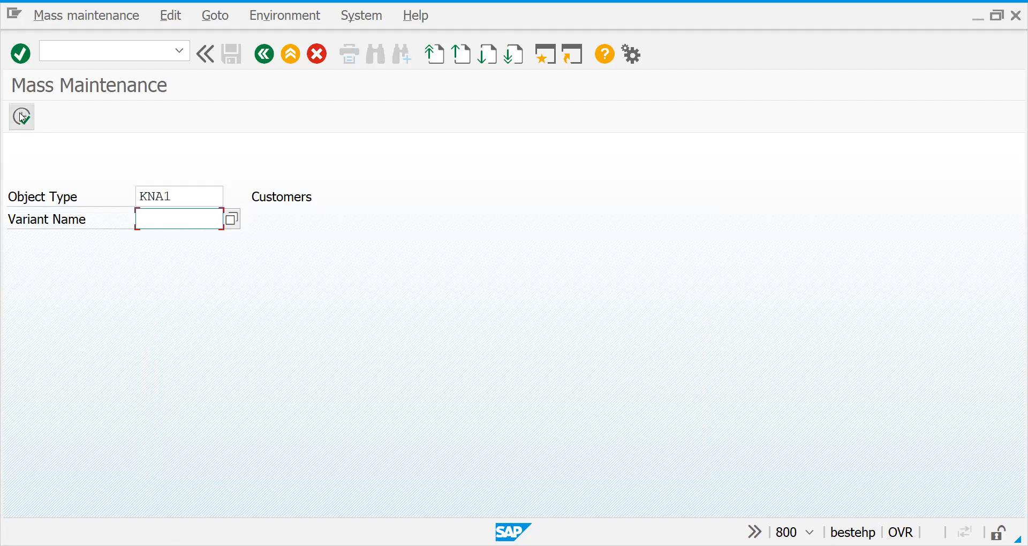
click(22, 117)
click(26, 491)
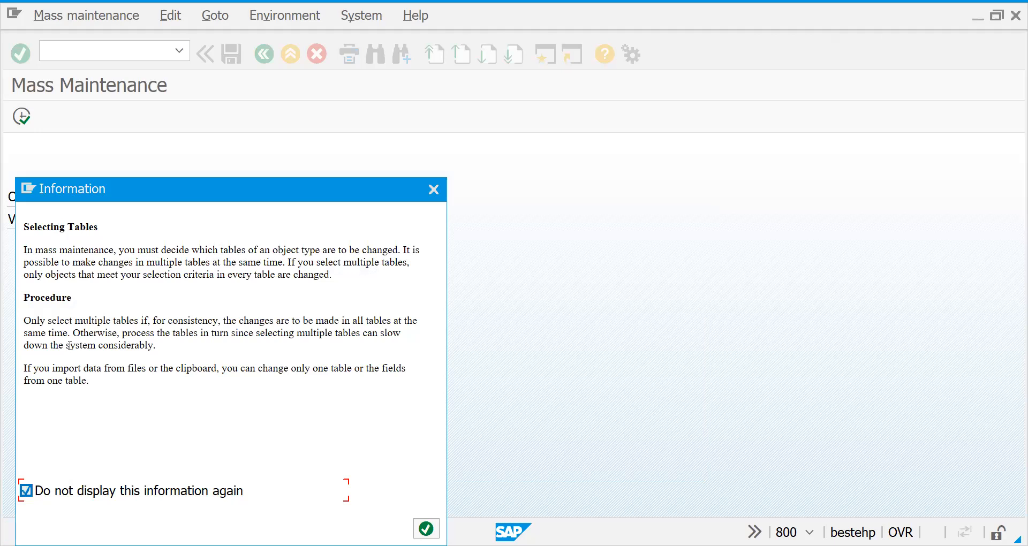
key(Return)
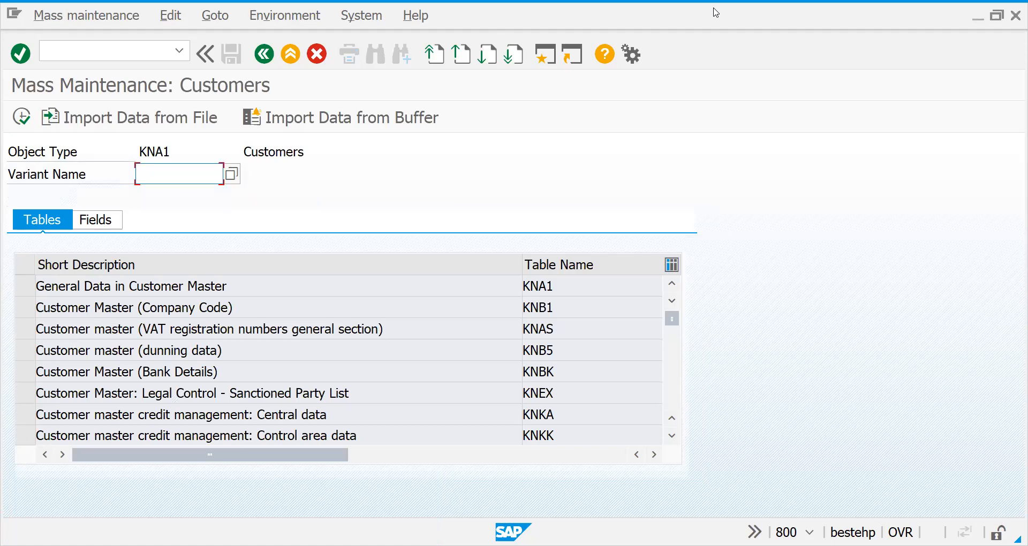
key(alt+Tab)
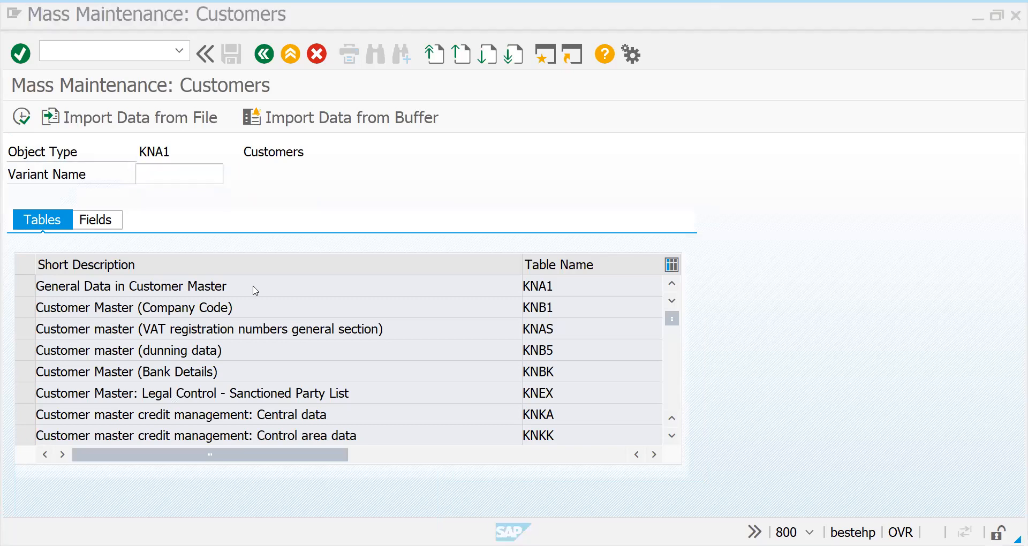
Examine the customer tables available for mass maintenance, from general and company code data to sales data and contact partners.
click(224, 289)
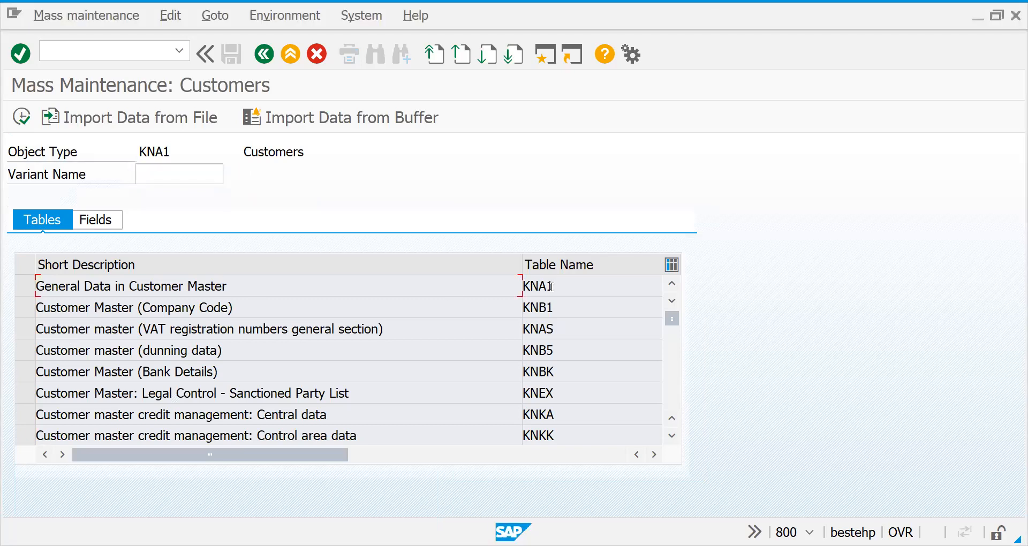
click(410, 313)
click(234, 329)
click(188, 354)
click(672, 436)
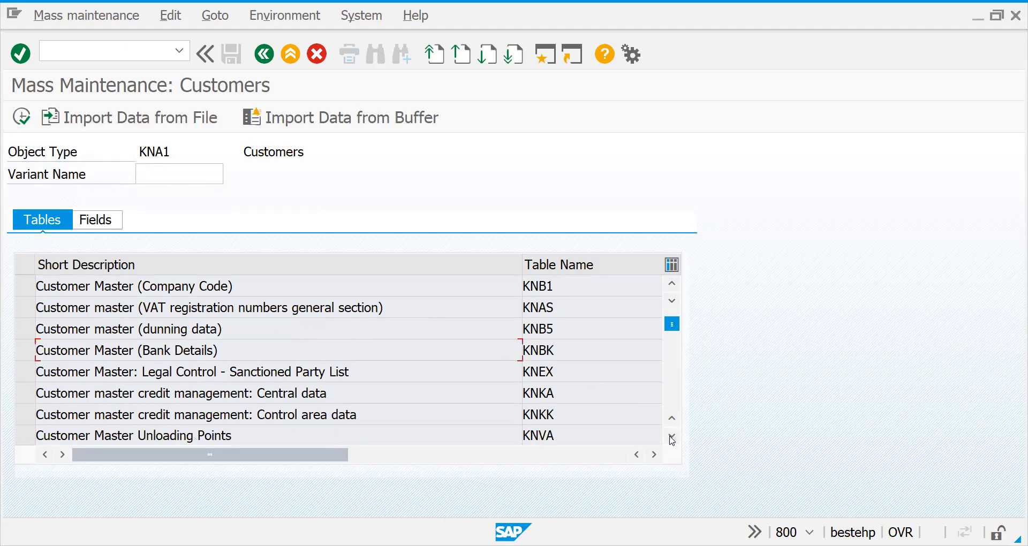
click(673, 437)
click(673, 437)
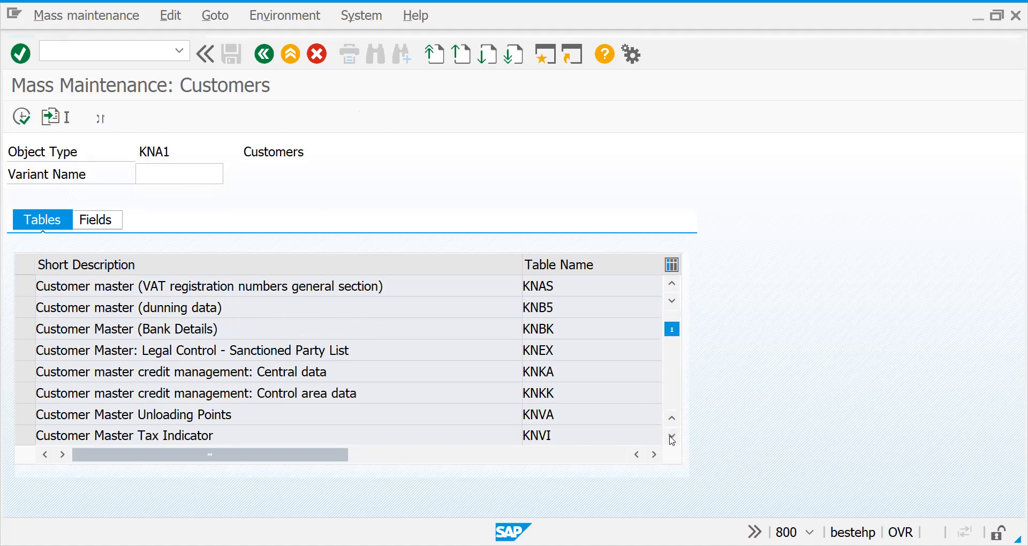
click(672, 437)
click(672, 437)
click(672, 437)
click(672, 437)
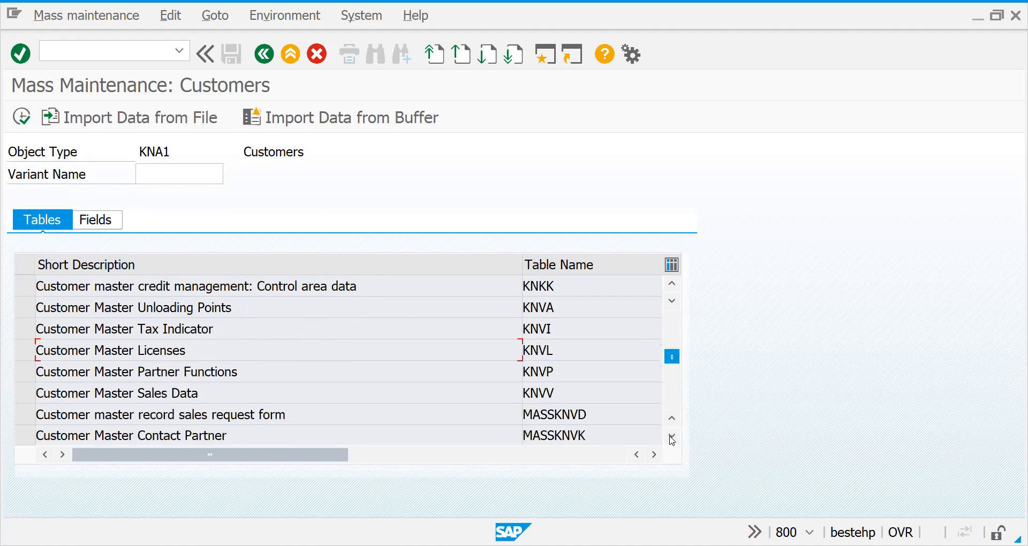
Select the Customer Master Sales Data table (KNVV) and execute, accepting the mass change warning.
double_click(245, 393)
double_click(133, 393)
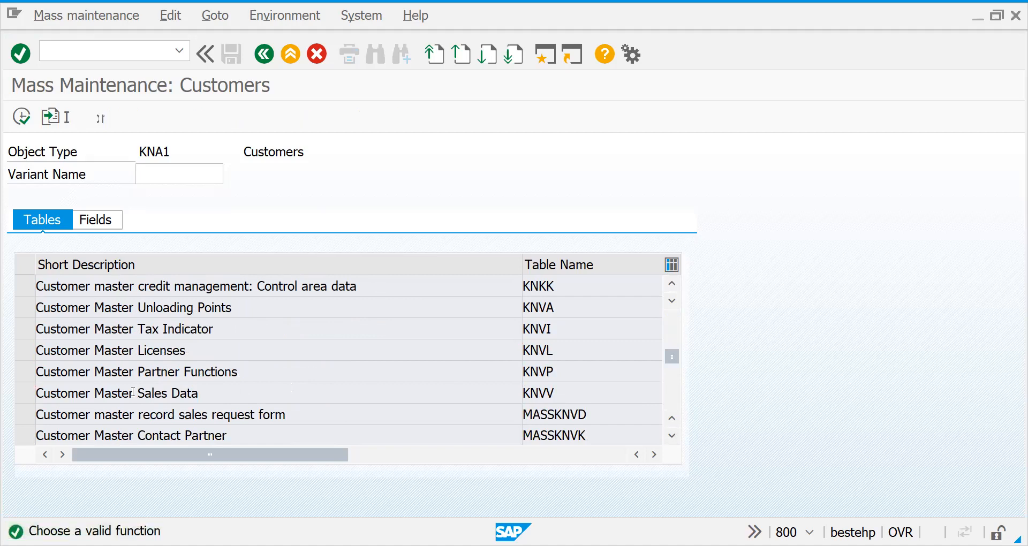
click(24, 392)
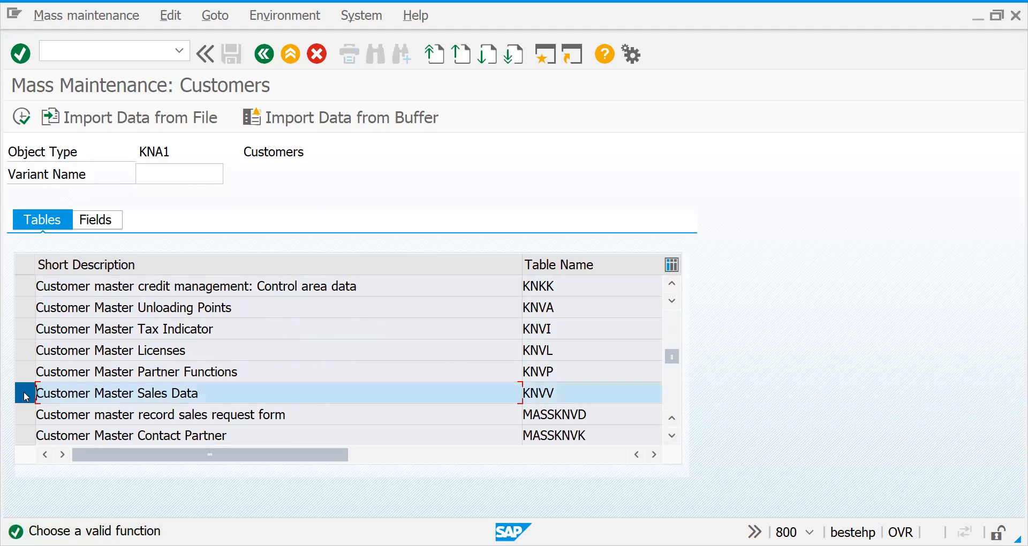
click(19, 119)
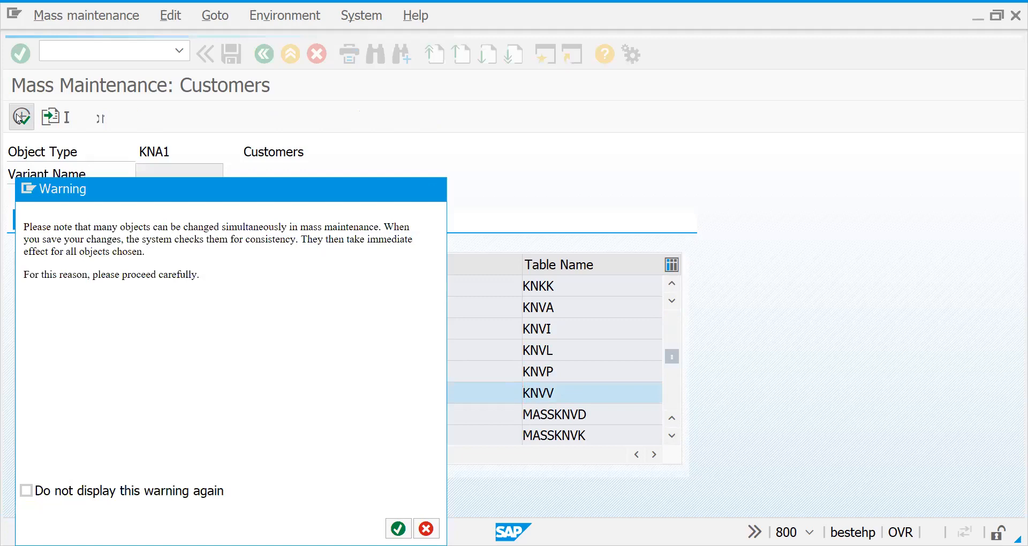
key(Return)
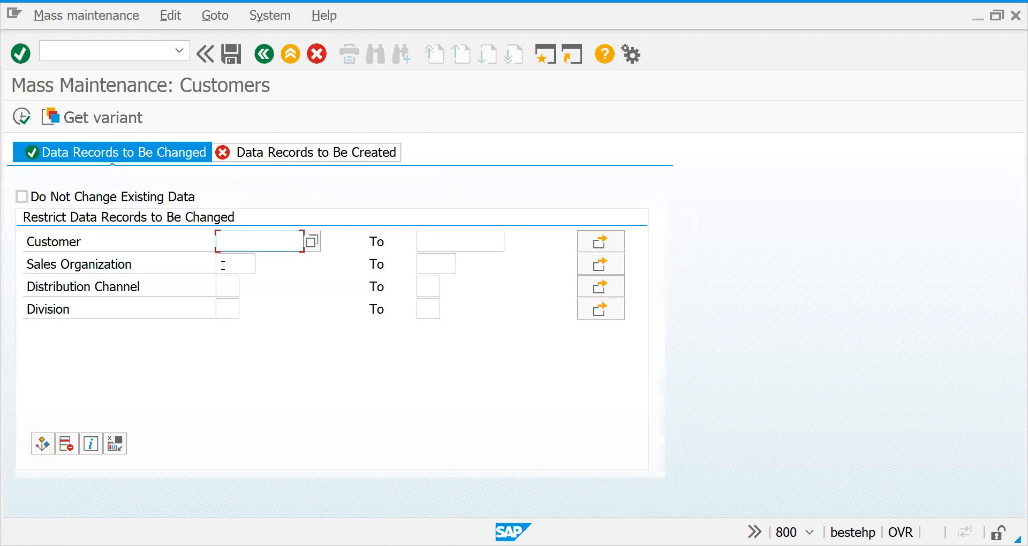
Restrict the data records to be changed to sales organization 2727 and distribution channel 27.
click(223, 265)
text(27)
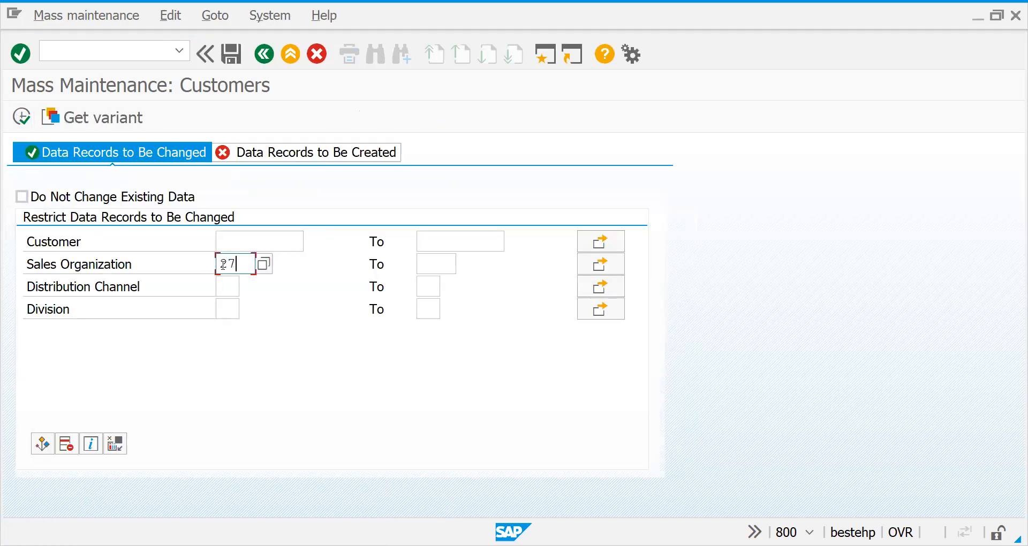
text(27)
click(226, 290)
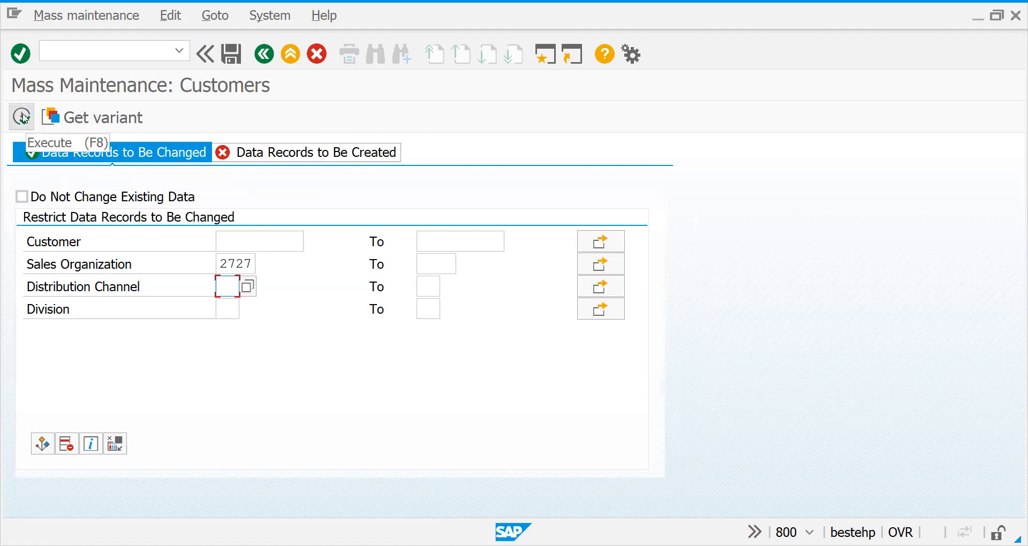
text(27)
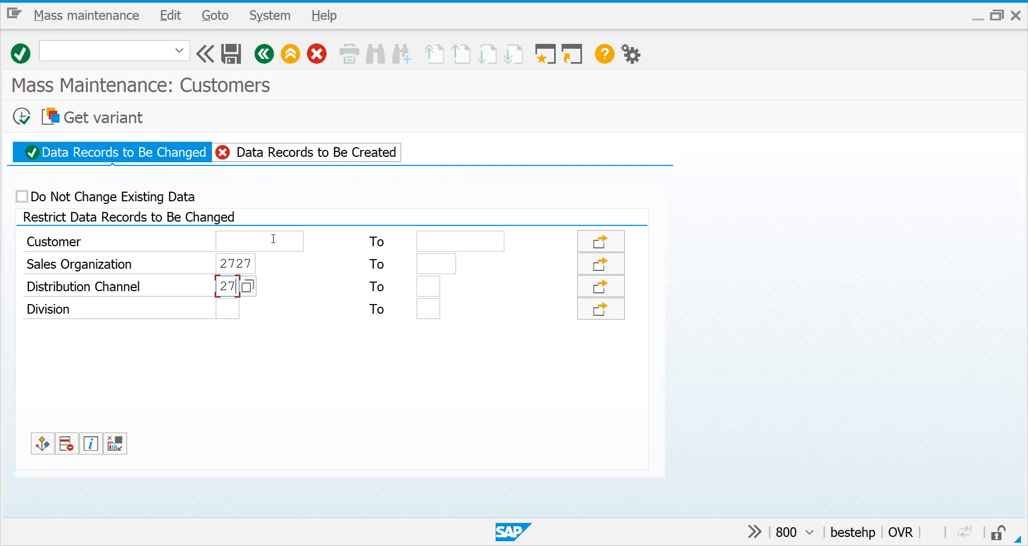
click(246, 245)
click(590, 246)
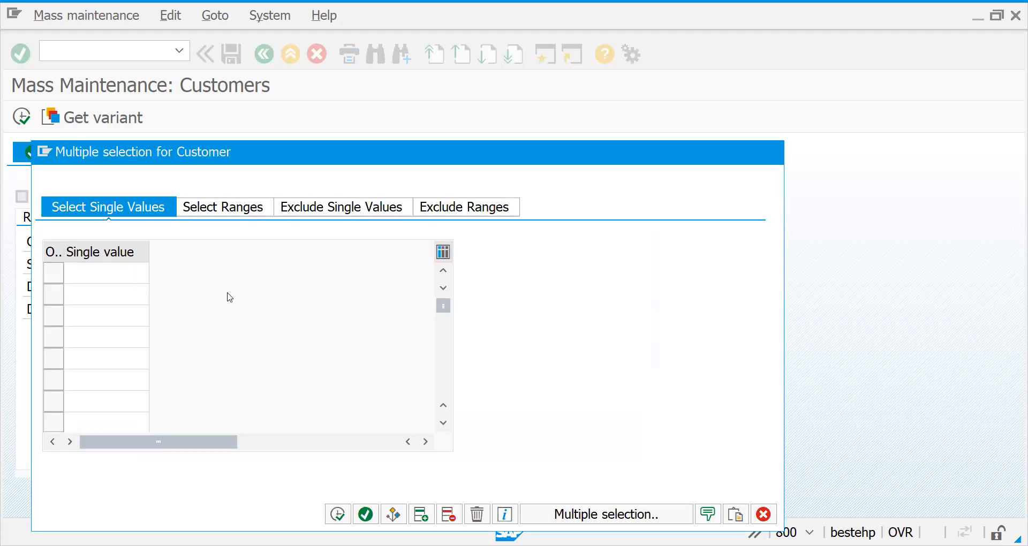
key(Escape)
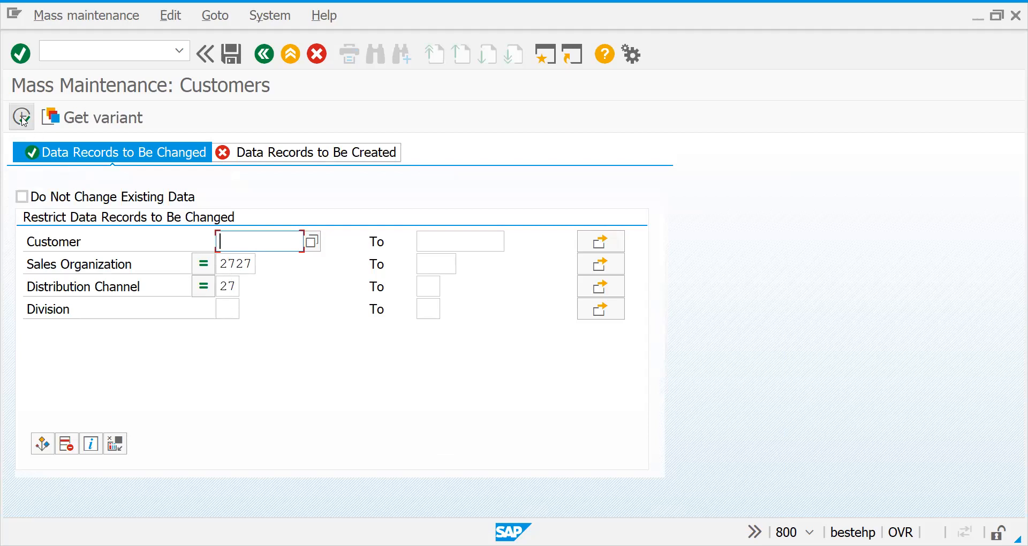
List the customer sales data records matching the restrictions and open the field selection for them.
click(22, 117)
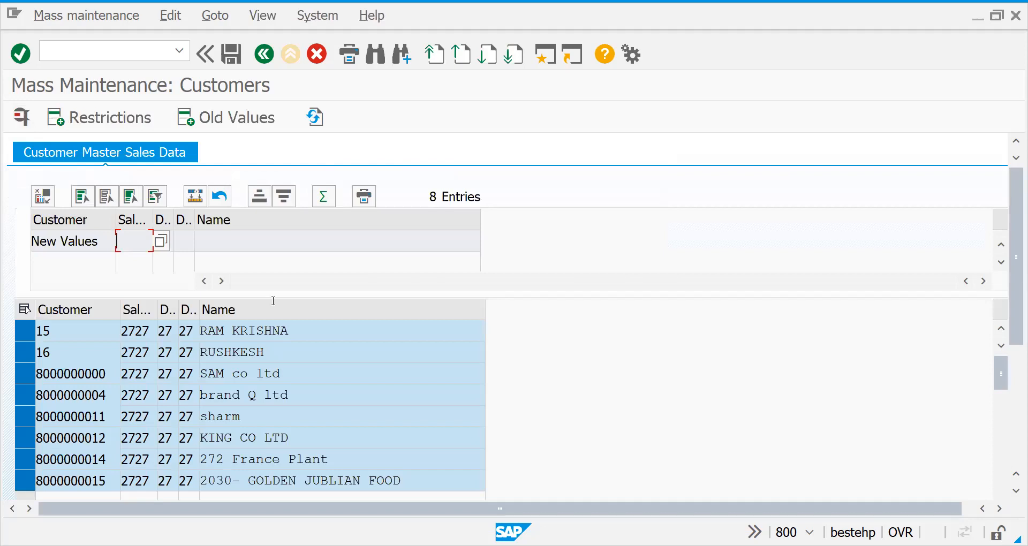
click(437, 202)
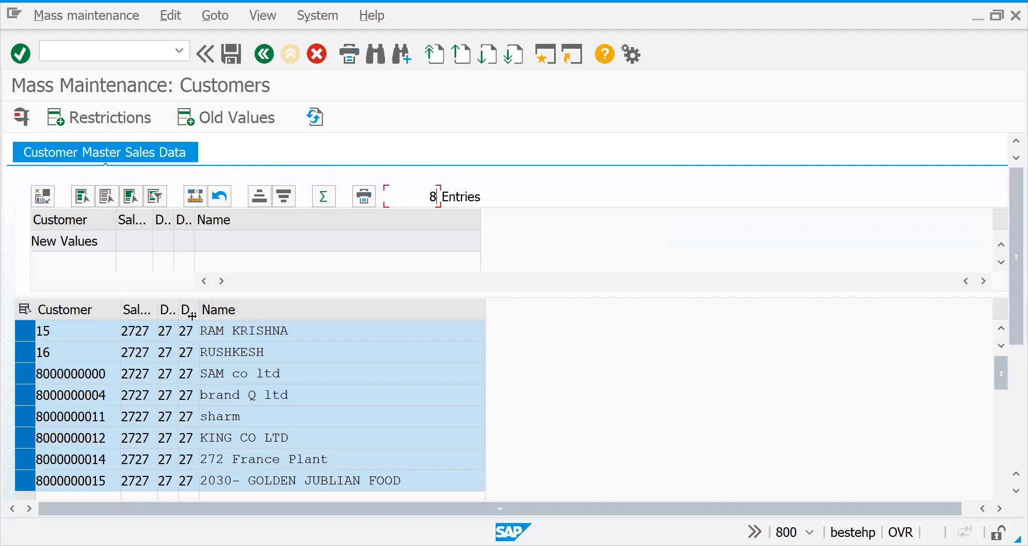
click(257, 338)
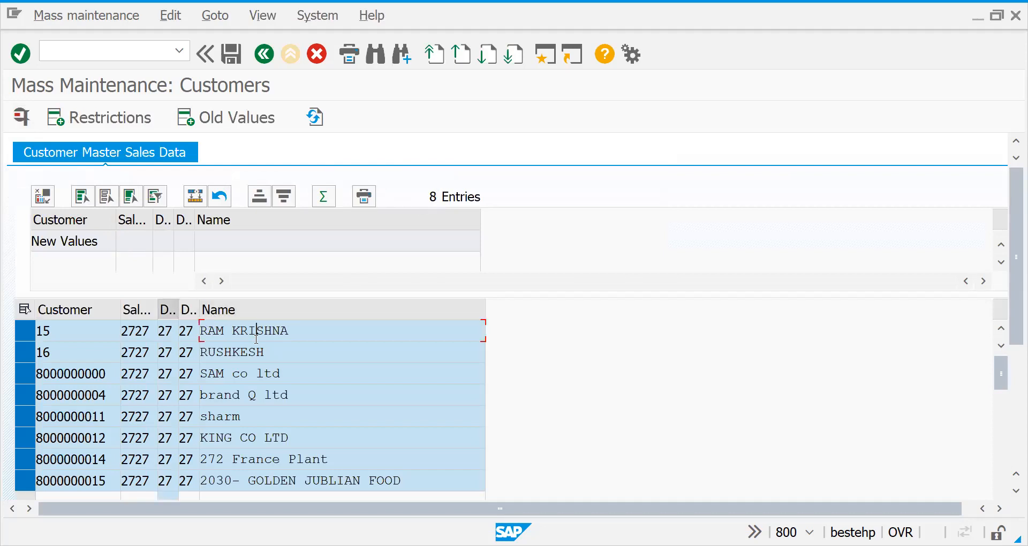
click(257, 354)
click(256, 374)
click(256, 394)
click(1001, 460)
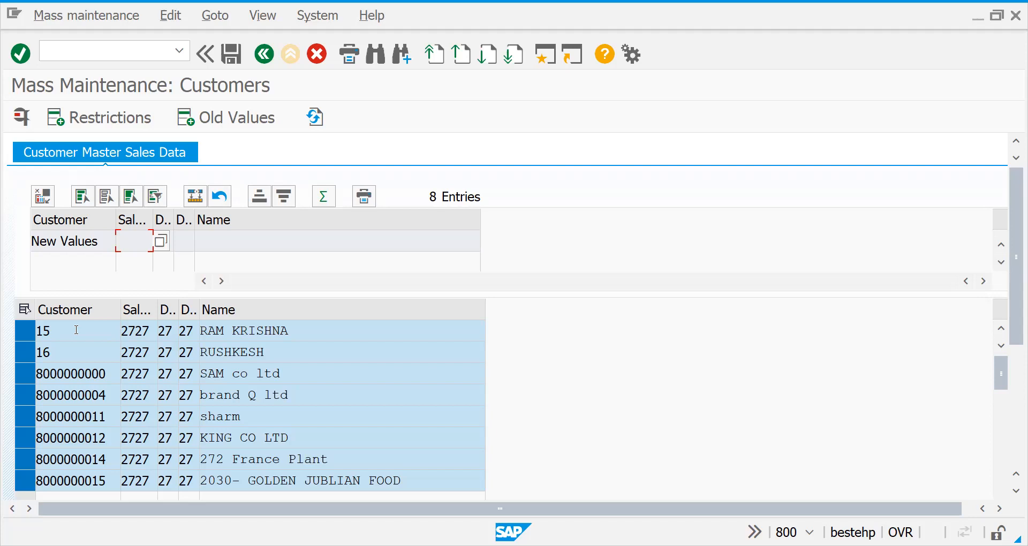
click(43, 202)
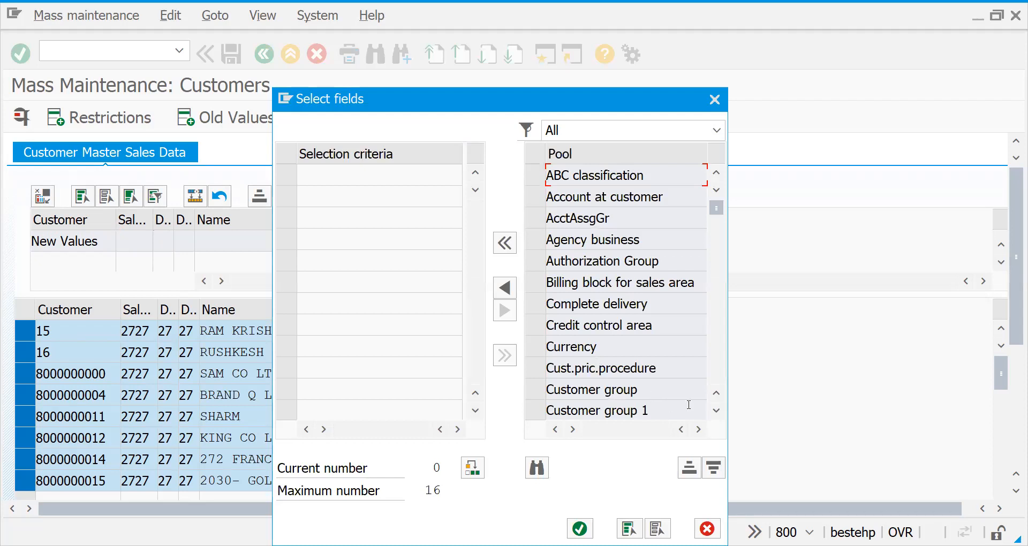
Try moving all pool fields into the selection criteria, and return them all to the pool.
click(536, 217)
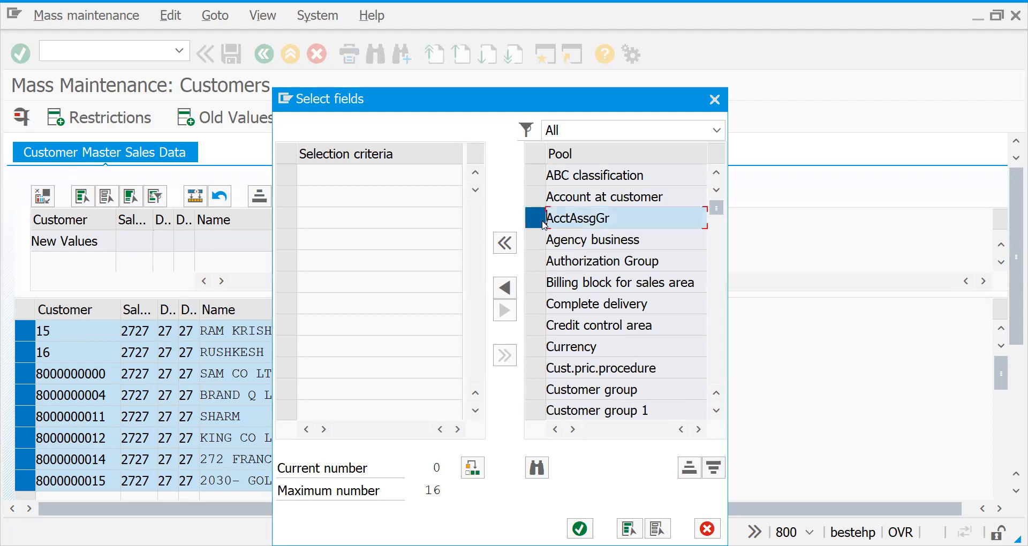
click(507, 291)
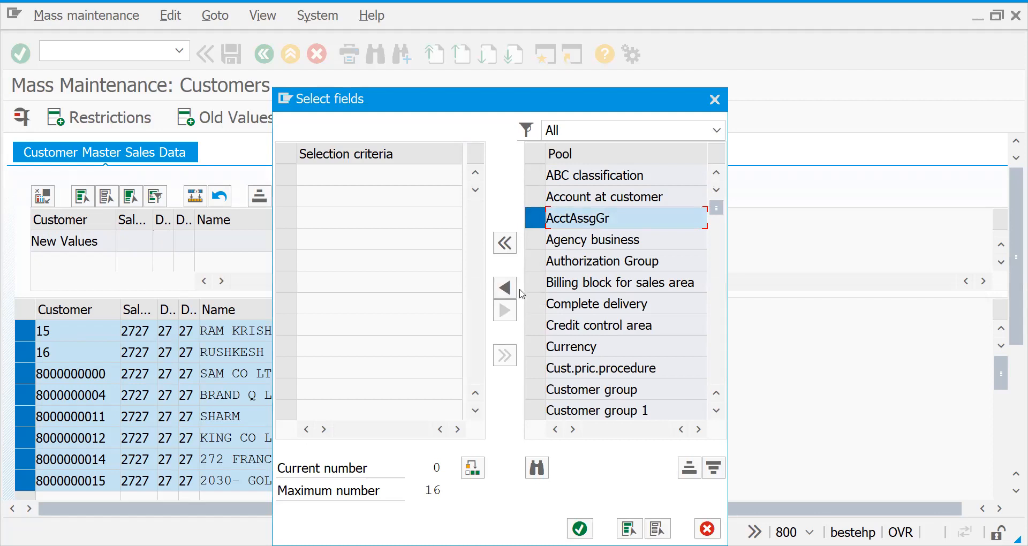
click(505, 242)
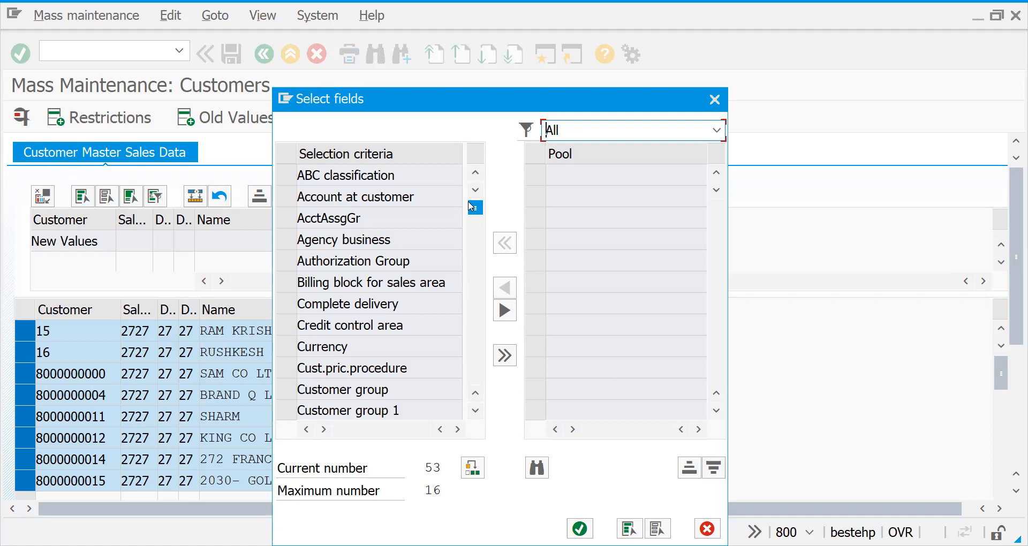
click(504, 359)
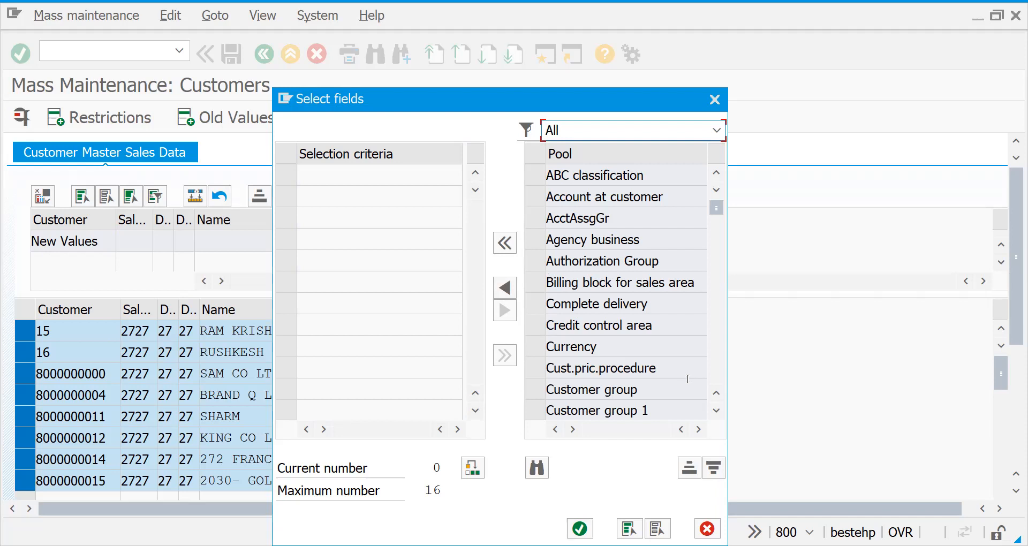
Examine the pool of customer sales data fields that can be chosen for the mass change.
click(716, 410)
click(716, 410)
click(717, 411)
click(717, 410)
click(716, 410)
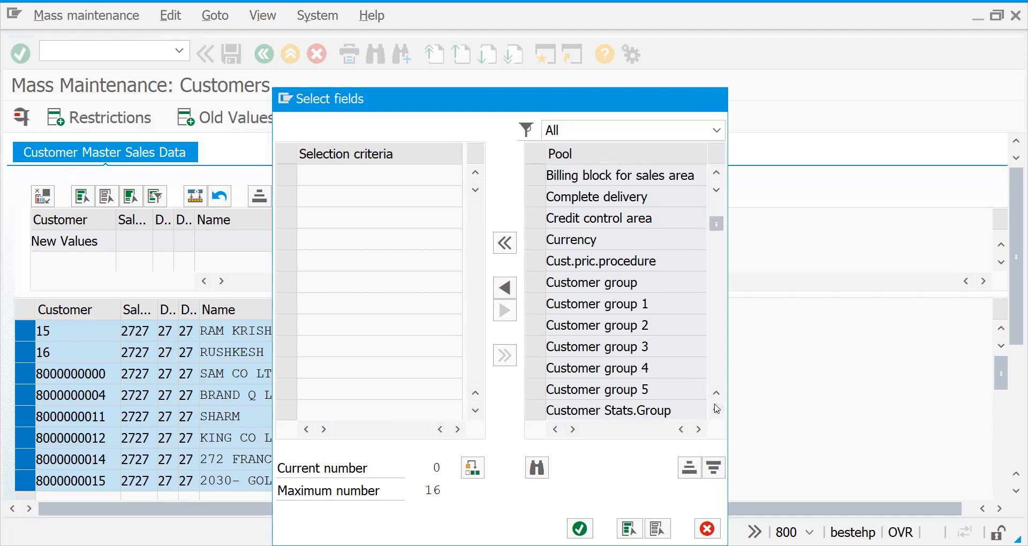
click(716, 410)
drag(716, 227, 715, 177)
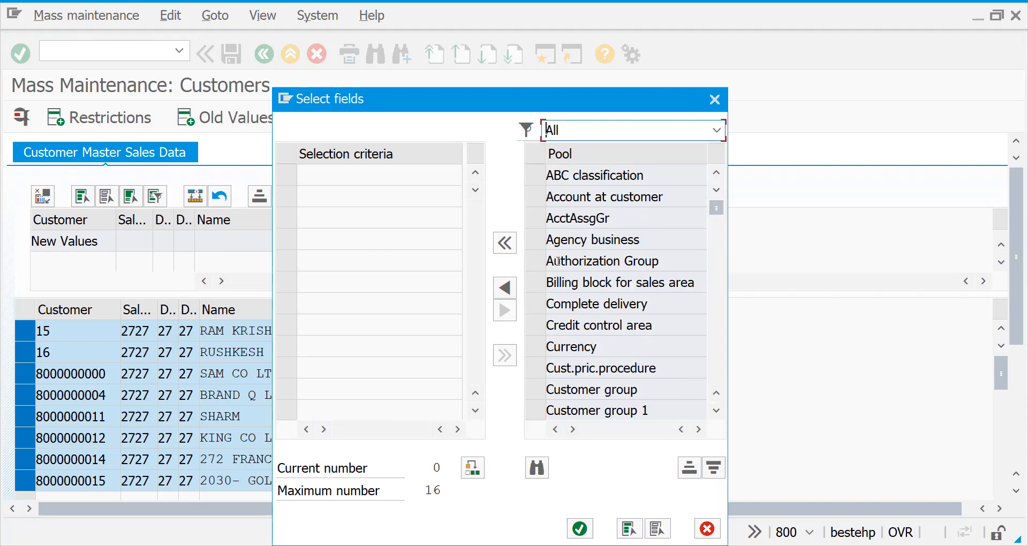
click(551, 218)
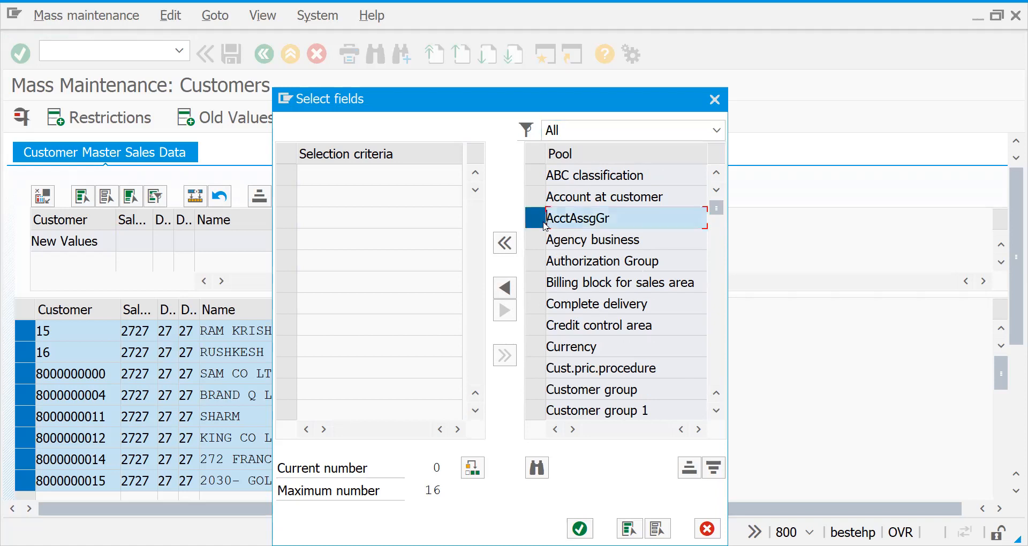
click(504, 250)
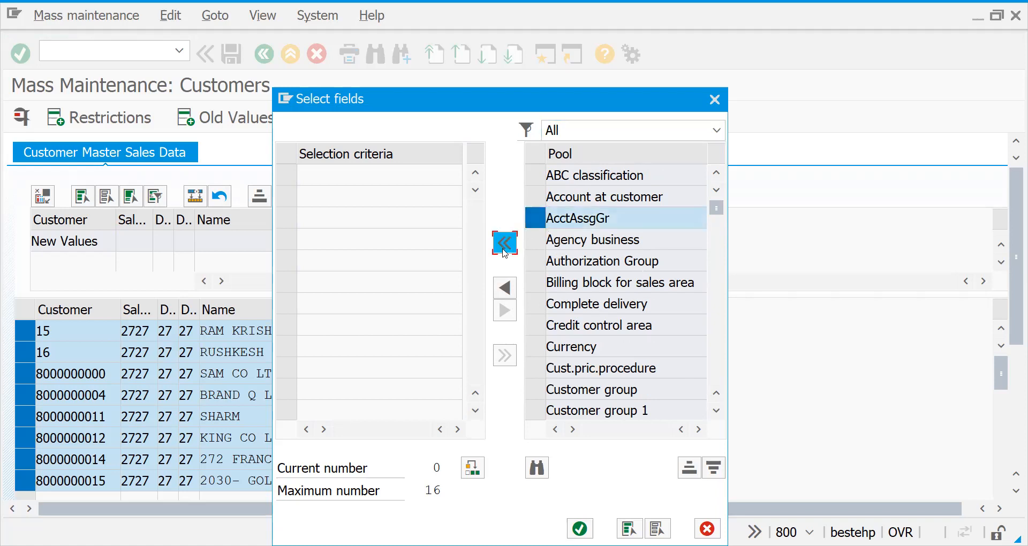
click(504, 355)
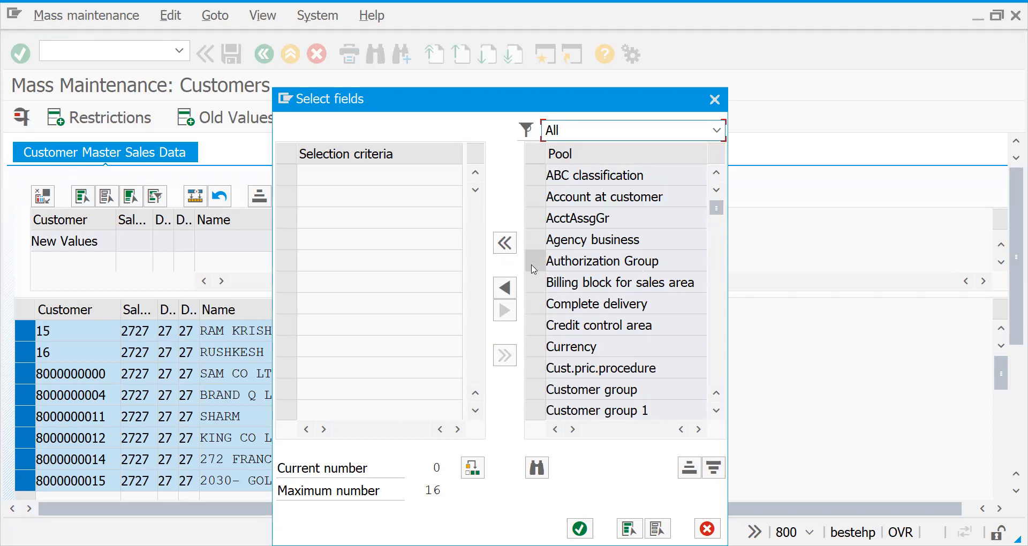
Add the AcctAssgGr and Customer group fields from the pool to the selection criteria.
click(538, 220)
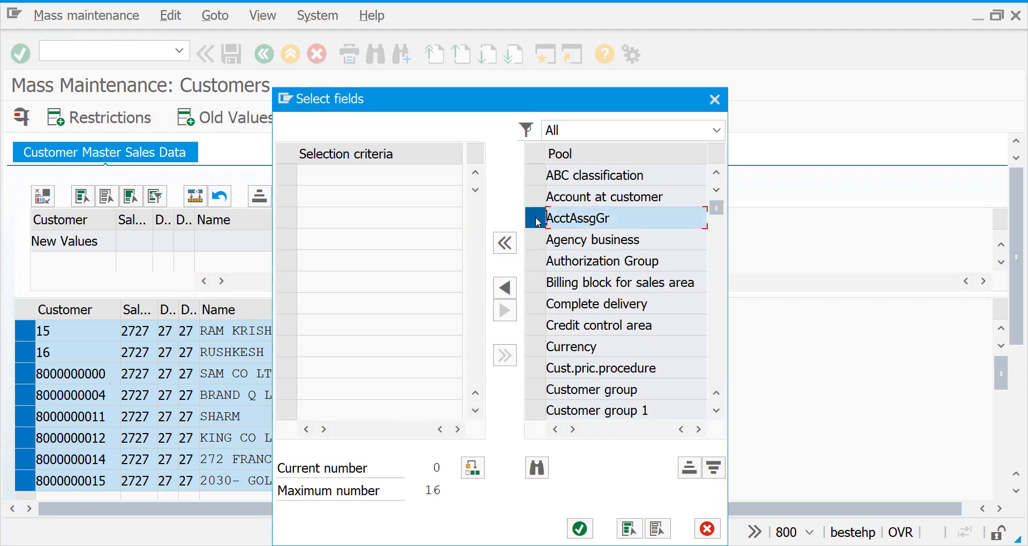
click(505, 289)
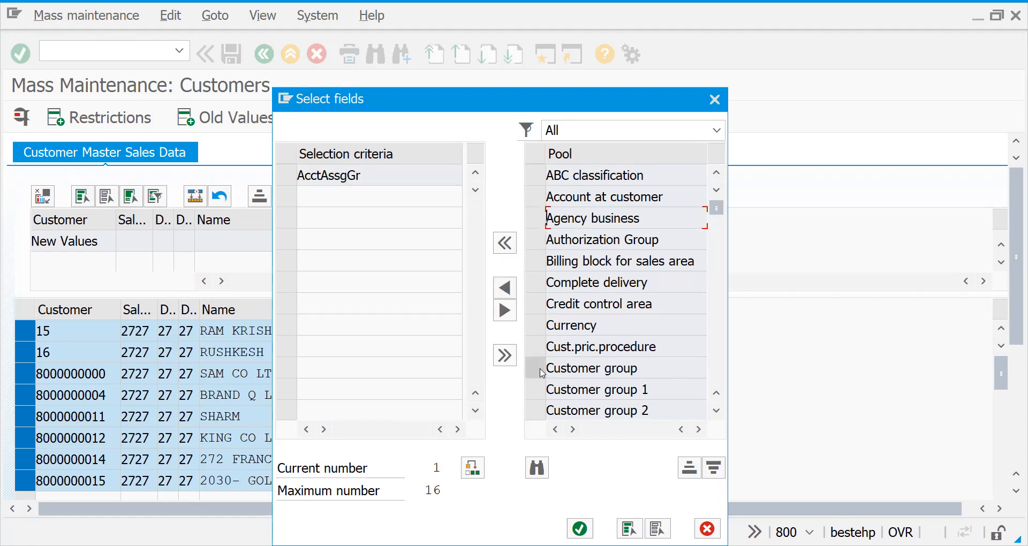
click(567, 371)
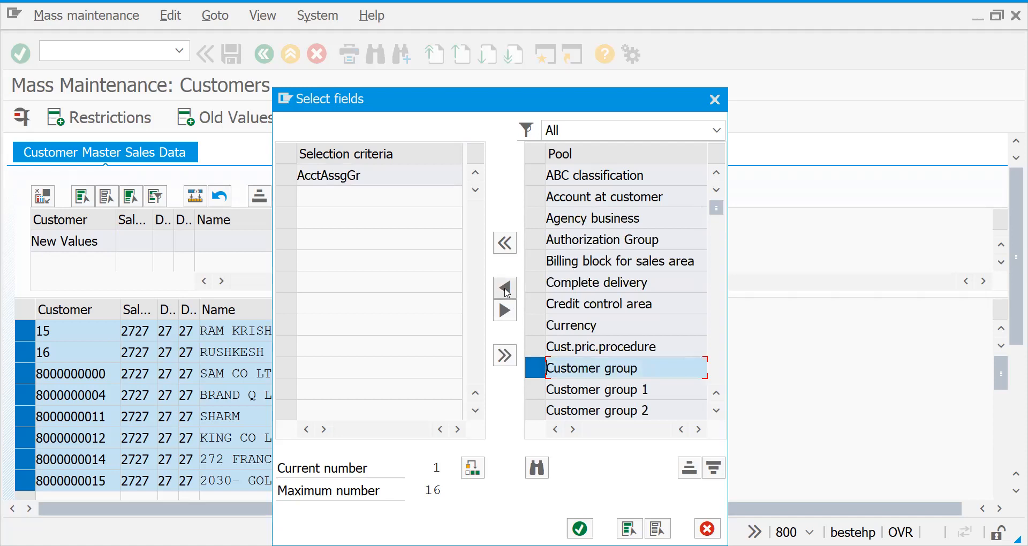
click(505, 288)
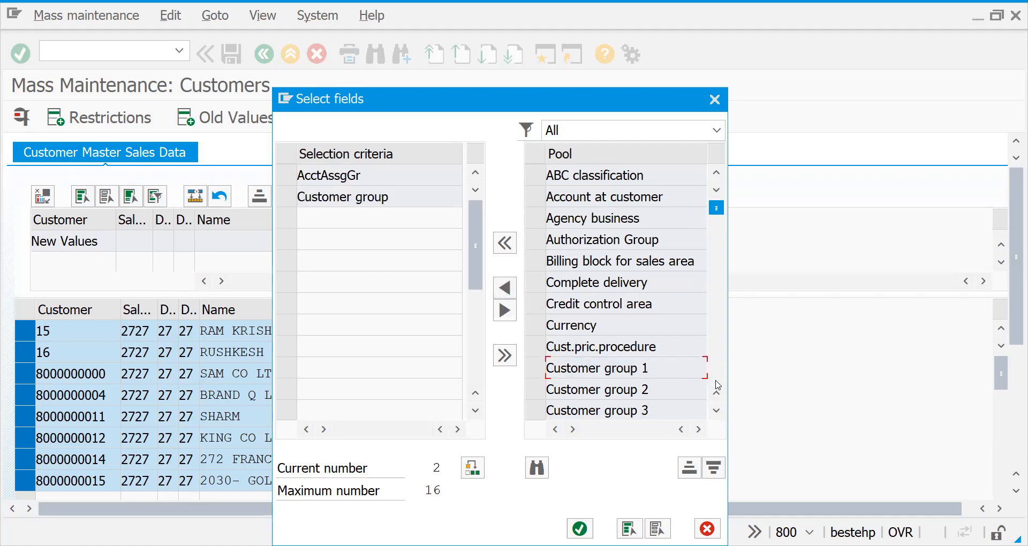
Add the Delivering Plant, Incoterms and Incoterms (Part 2) fields from the pool to the selection criteria.
scroll(718, 384, down, 4)
scroll(718, 384, down, 4)
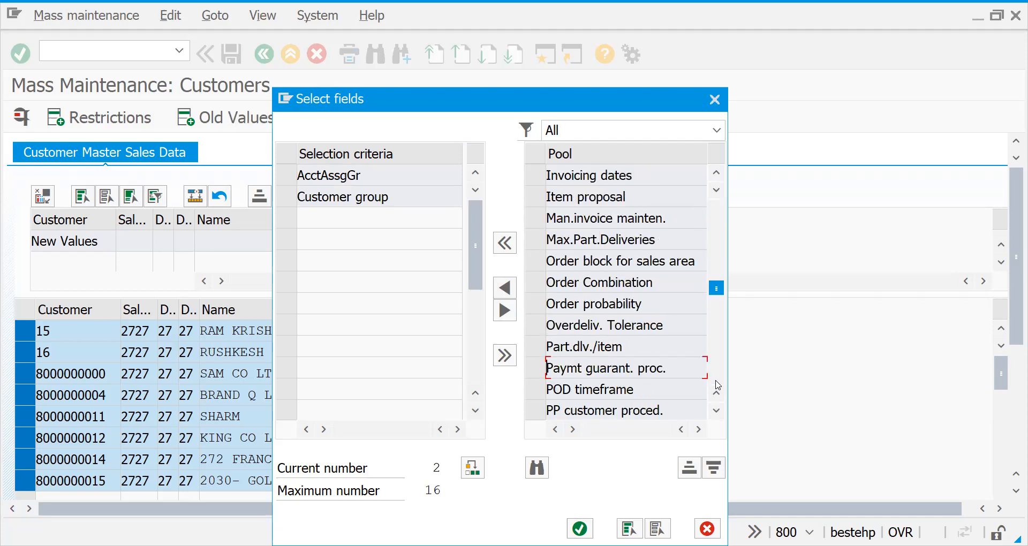
scroll(717, 221, up, 4)
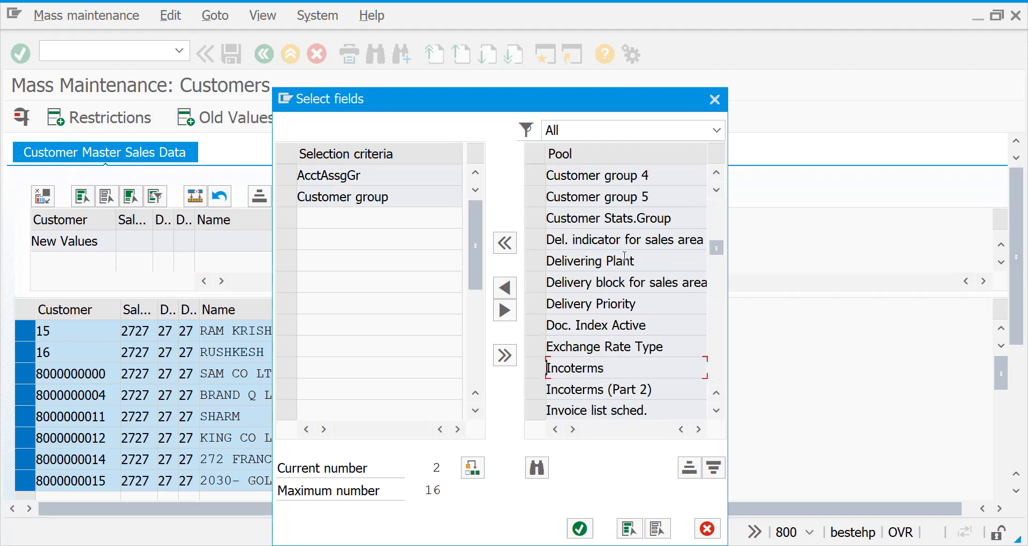
click(553, 266)
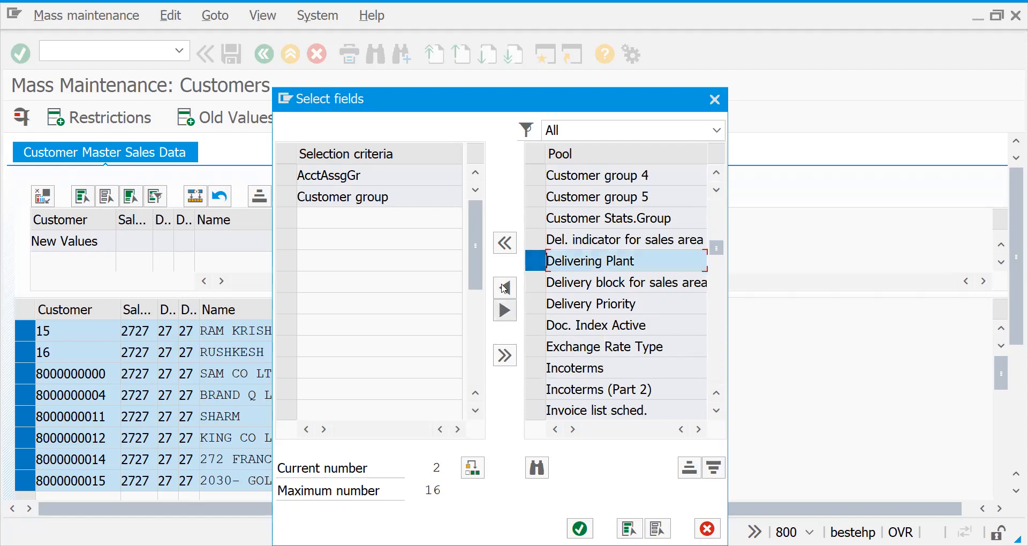
click(504, 288)
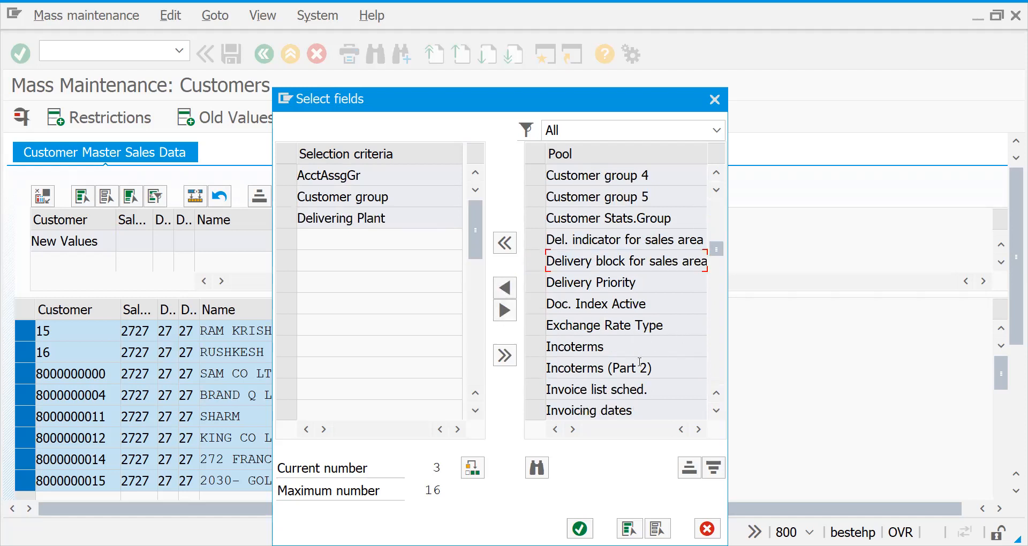
click(538, 351)
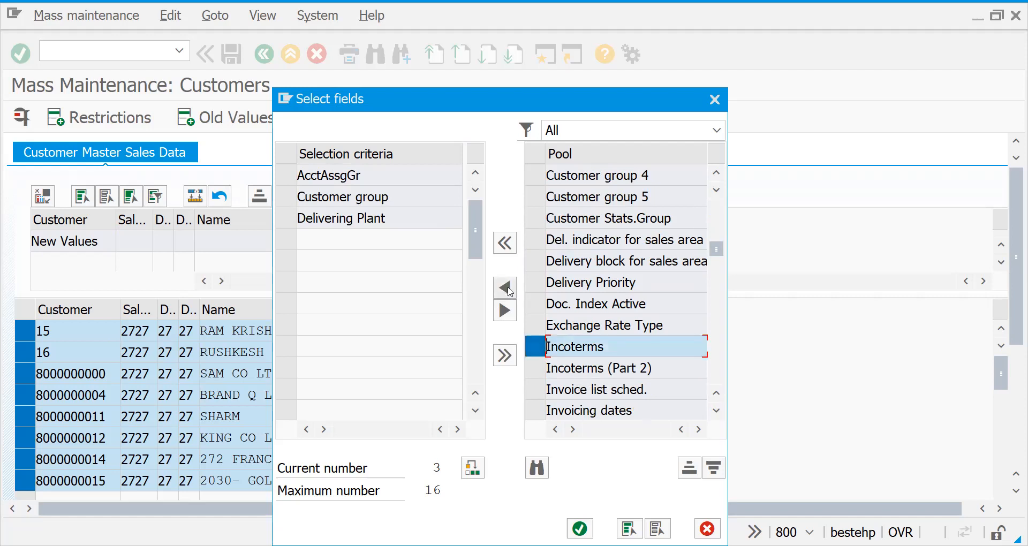
click(509, 291)
click(536, 351)
click(505, 294)
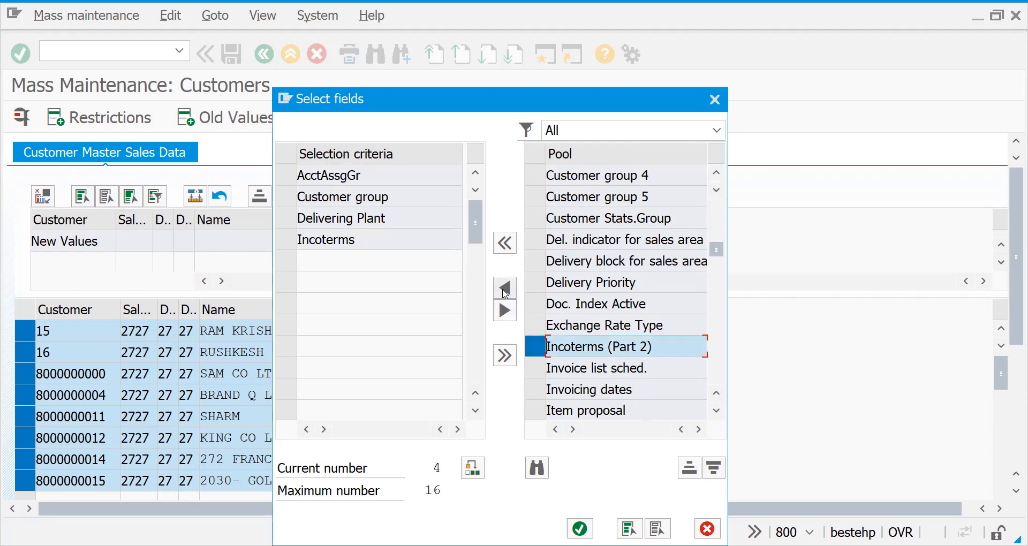
Add Terms of Payment and Shipping Conditions to the selection criteria, and apply the field selection to the mass maintenance table.
scroll(720, 384, down, 5)
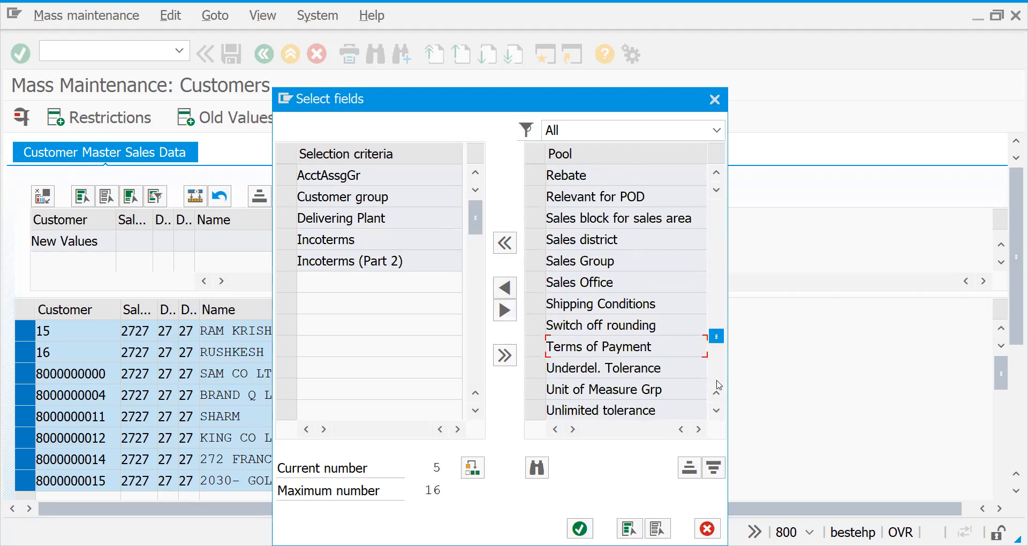
click(536, 346)
click(506, 290)
click(538, 303)
click(506, 289)
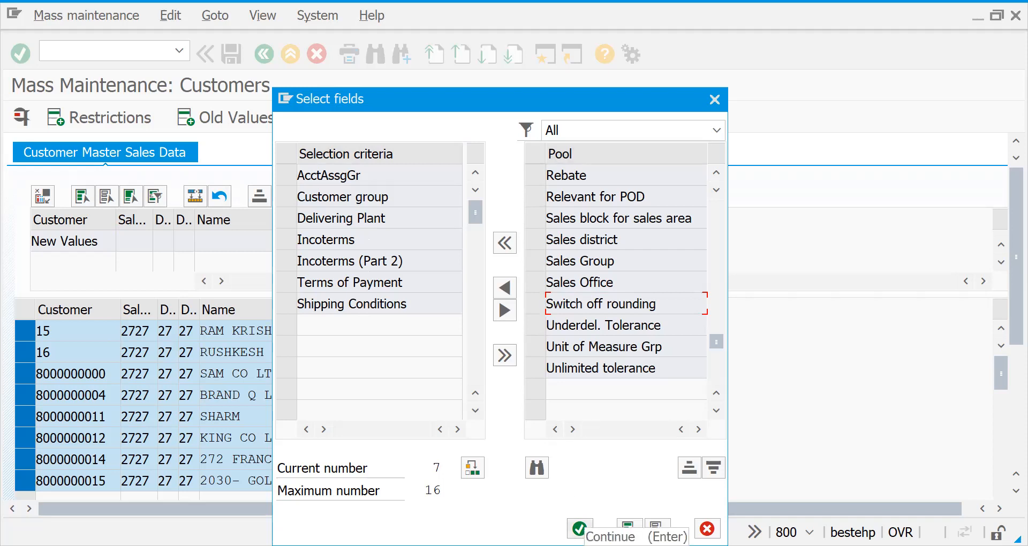
click(578, 528)
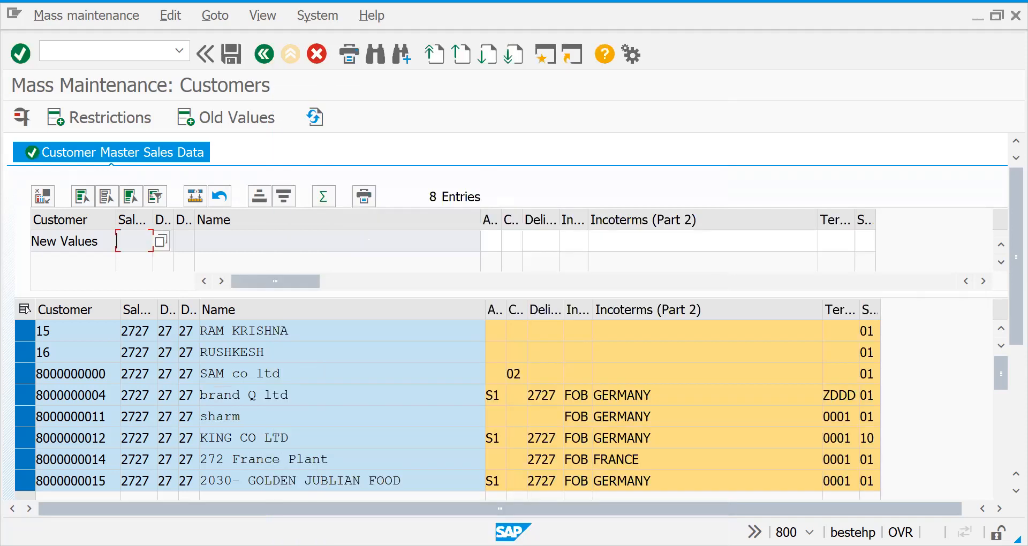
Examine the listed customer records for missing account assignment group, delivering plant and Incoterms entries.
click(493, 395)
click(497, 417)
click(496, 438)
click(496, 456)
click(496, 480)
scroll(1005, 475, down, 3)
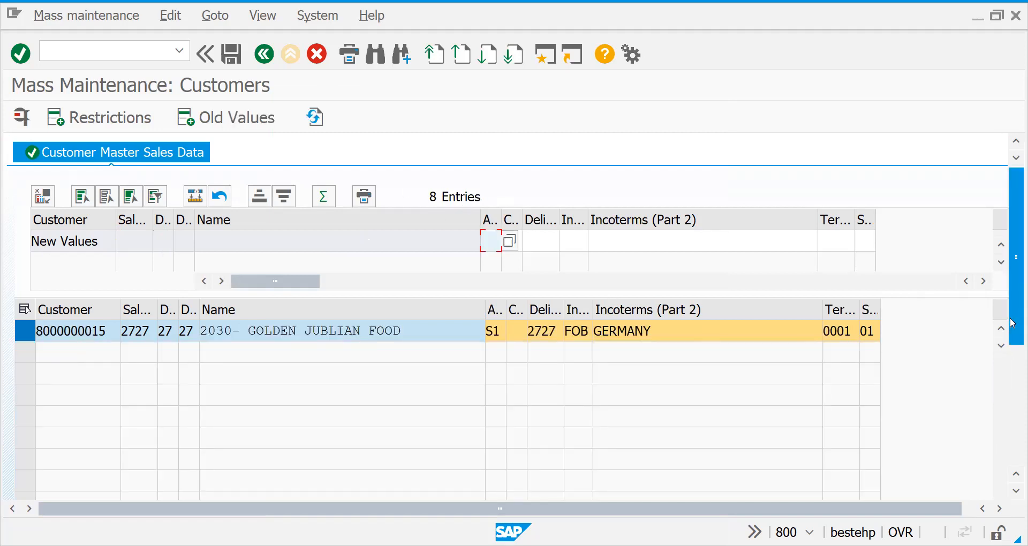
click(1000, 335)
click(1000, 329)
click(1000, 329)
click(1000, 329)
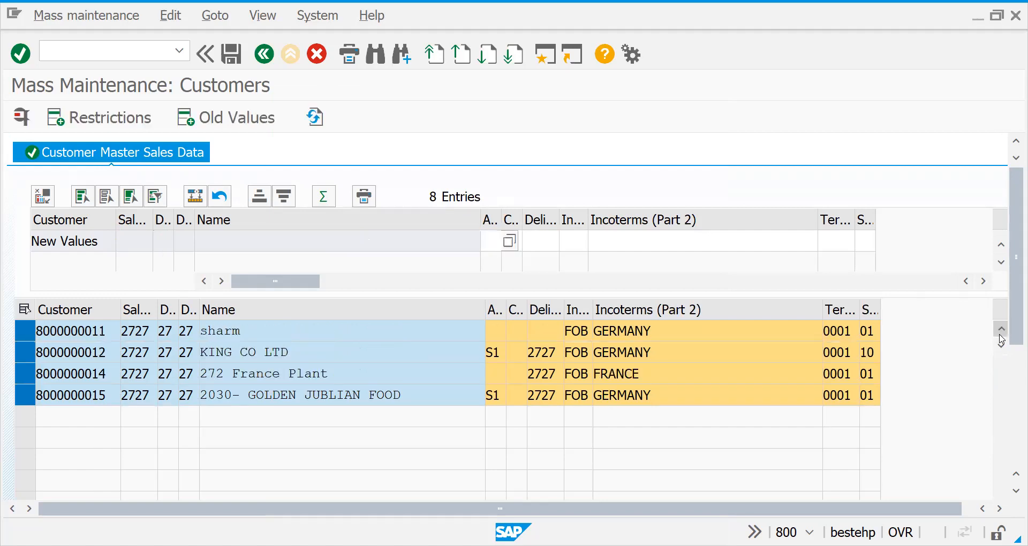
click(1000, 329)
click(1000, 329)
click(1001, 338)
click(1000, 338)
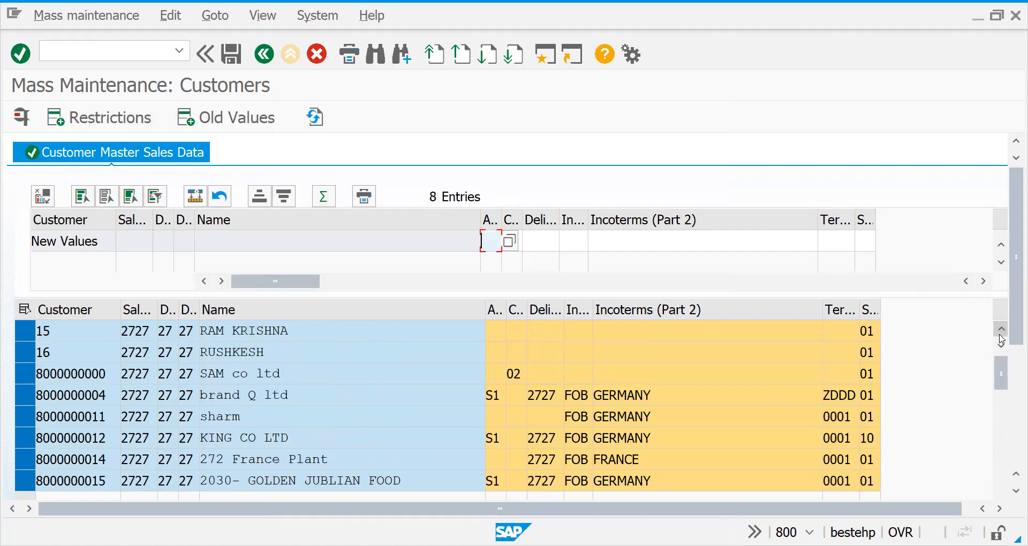
click(548, 333)
click(553, 371)
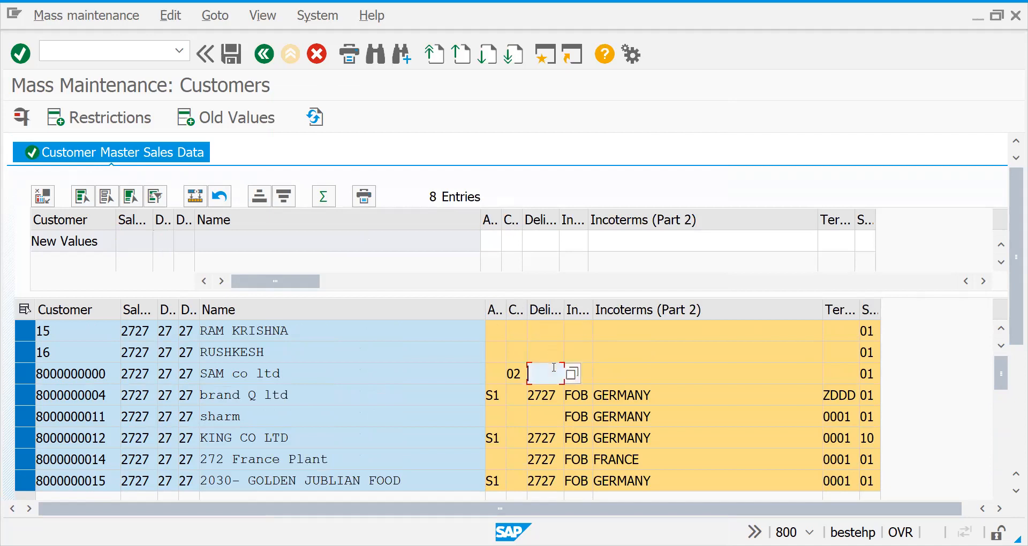
click(580, 334)
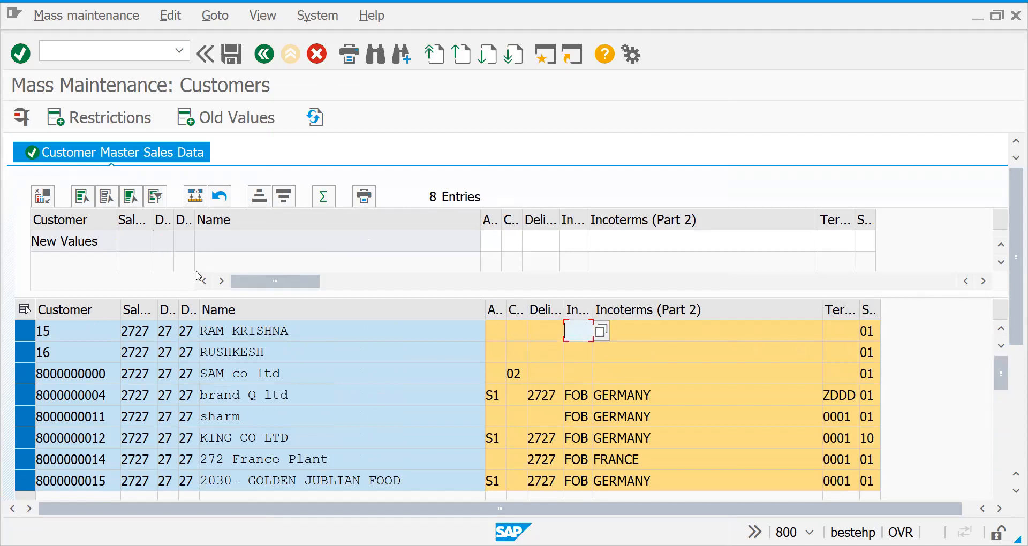
Set the new value of the account assignment group to S1, chosen from its list of possible entries.
click(491, 245)
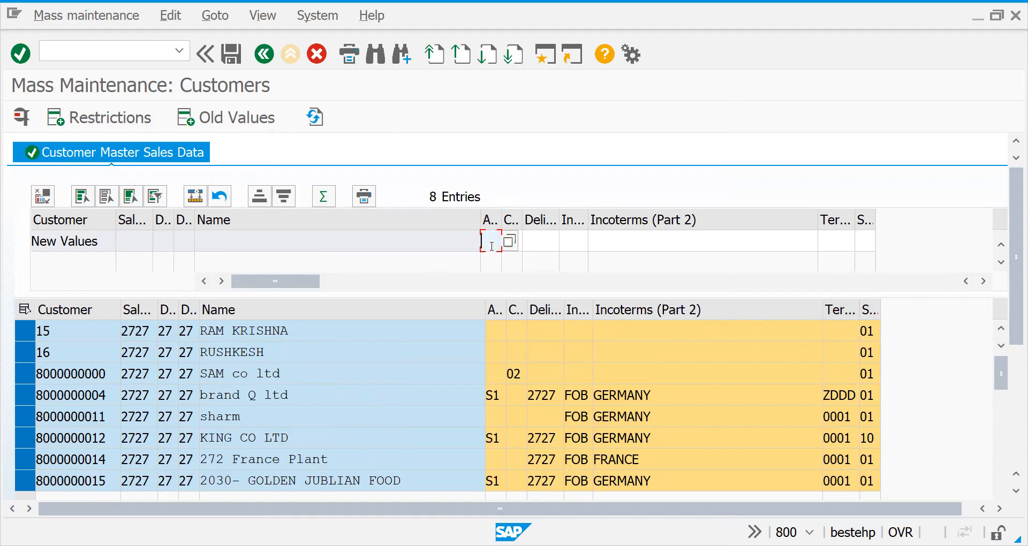
click(506, 244)
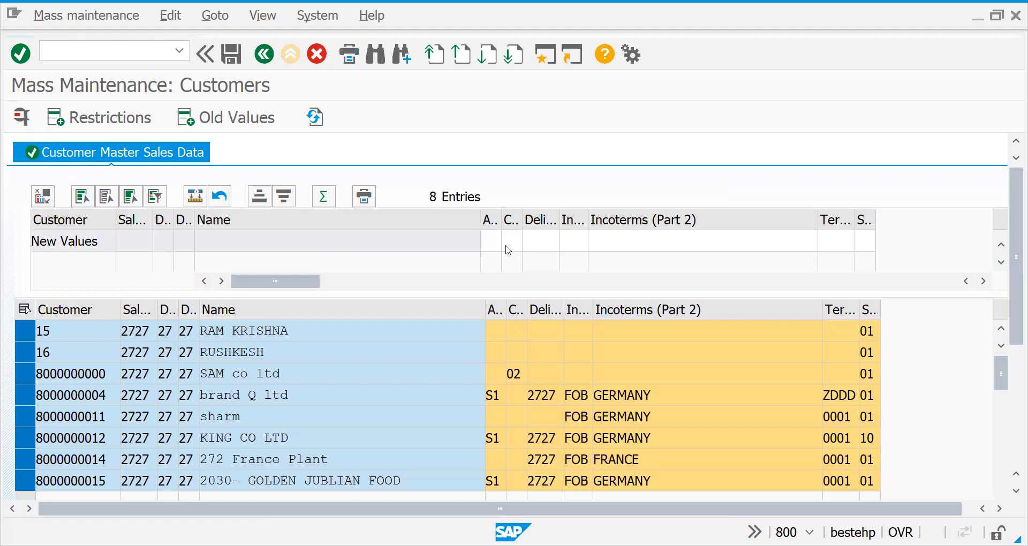
double_click(343, 183)
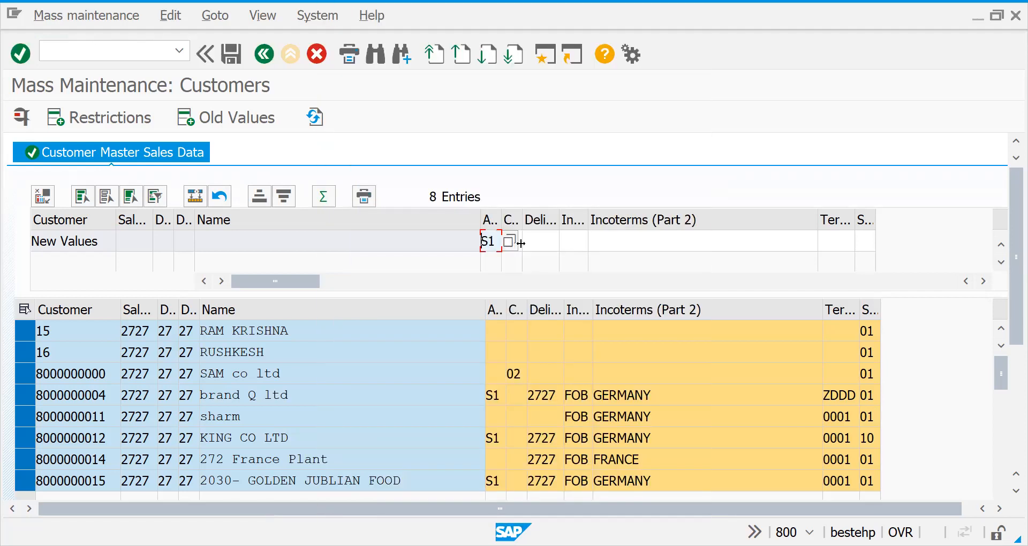
Set the new values to customer group 03 (Development partners) and delivering plant 2727.
click(529, 249)
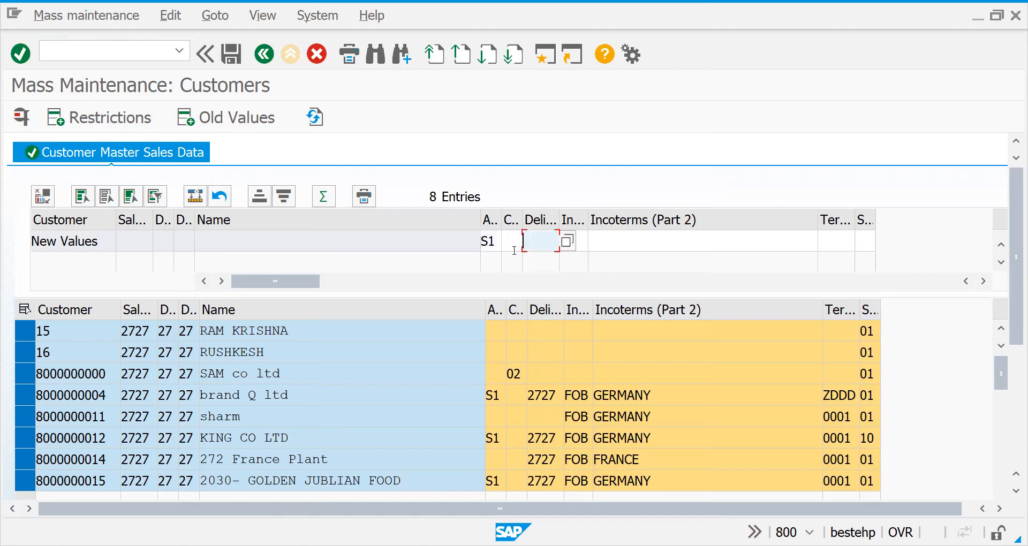
click(509, 248)
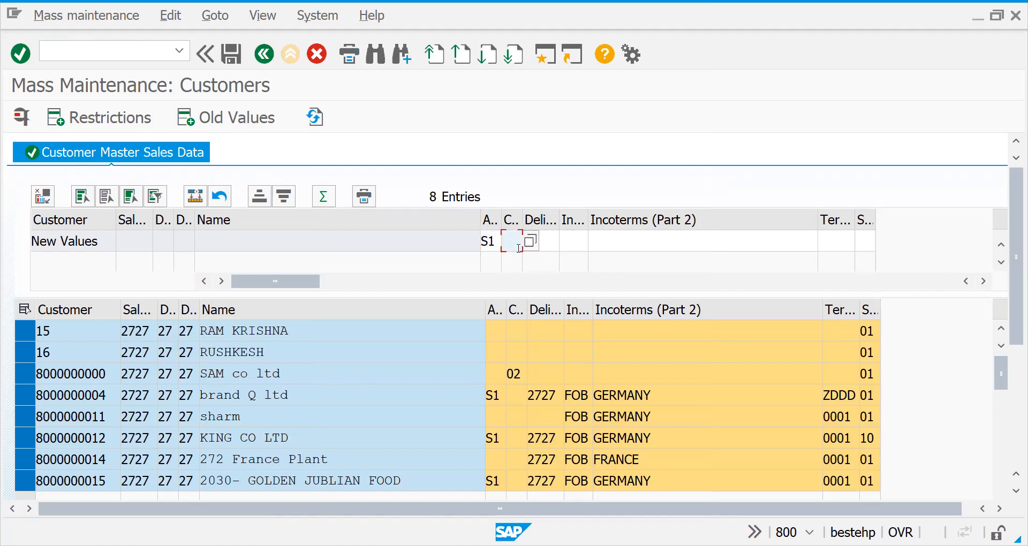
click(529, 242)
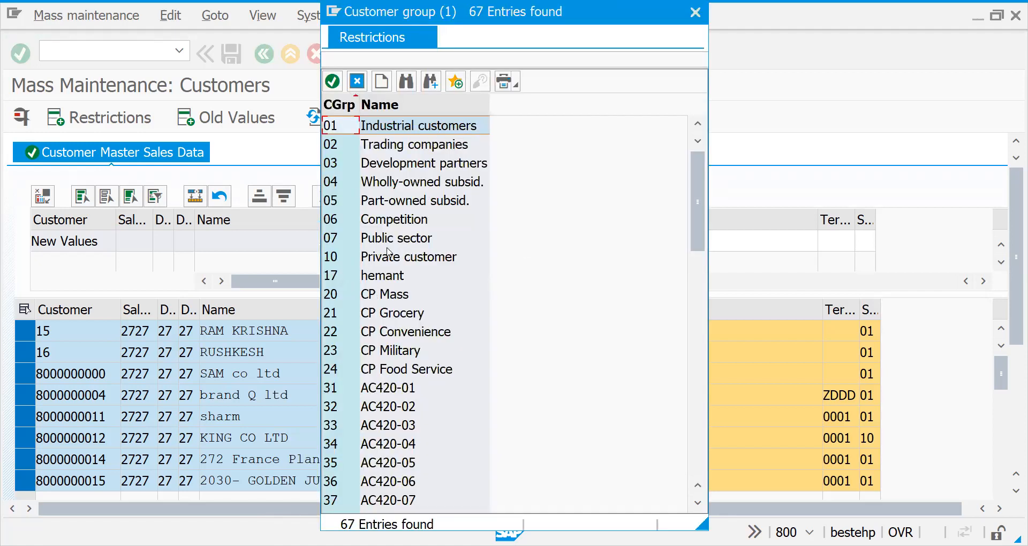
double_click(367, 163)
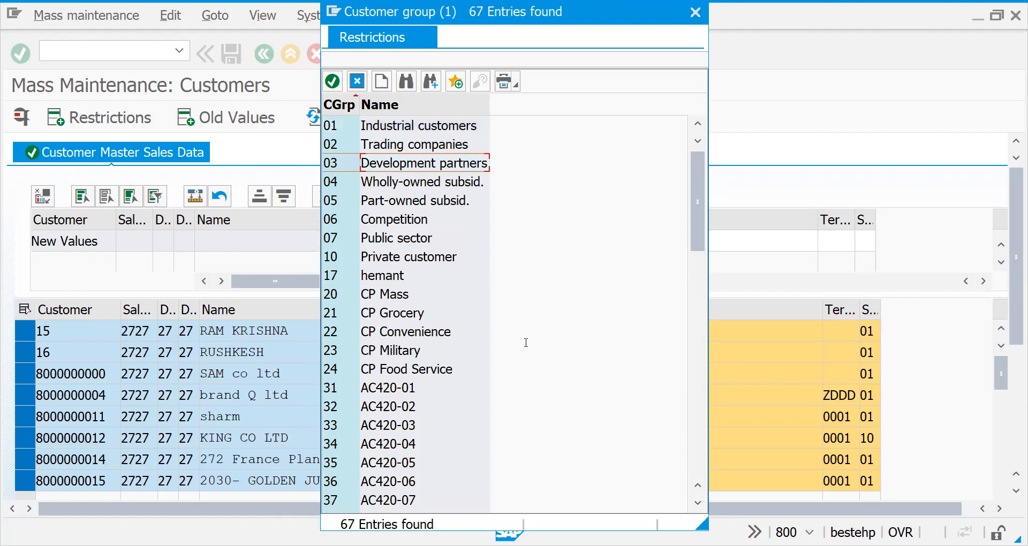
key(Return)
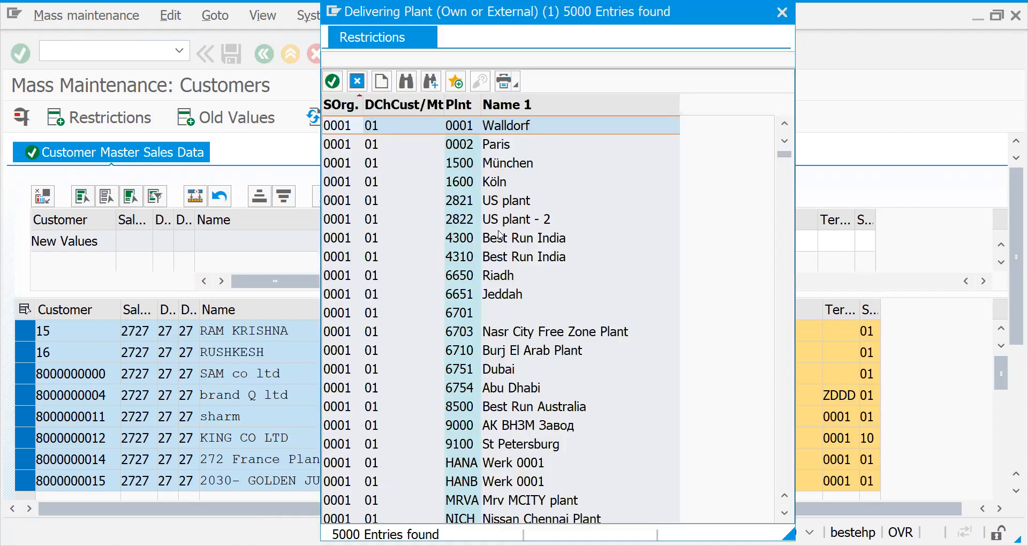
key(Escape)
text(2727)
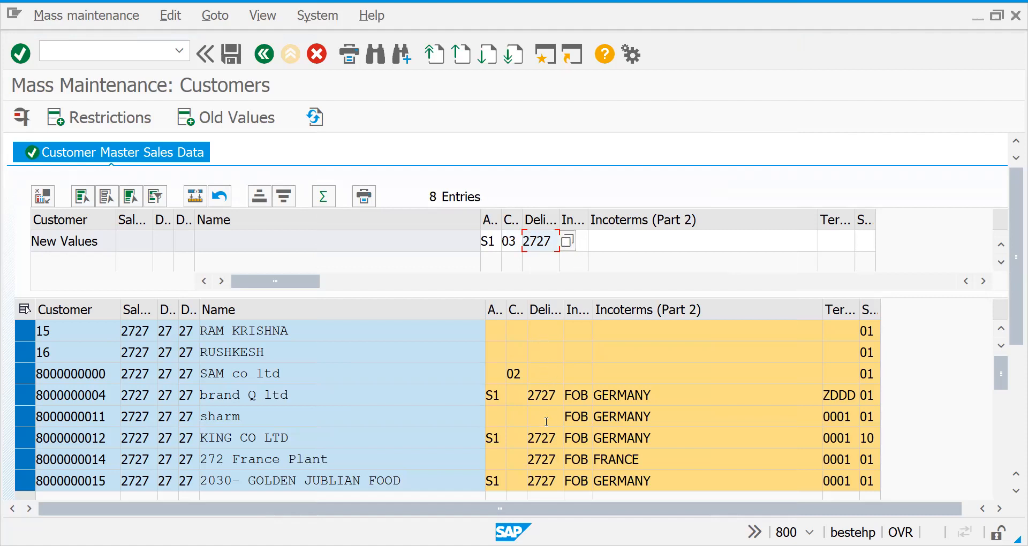
Set the new Incoterms value to FOB (Free on board) and Incoterms (Part 2) to GERMANY.
click(576, 242)
click(596, 242)
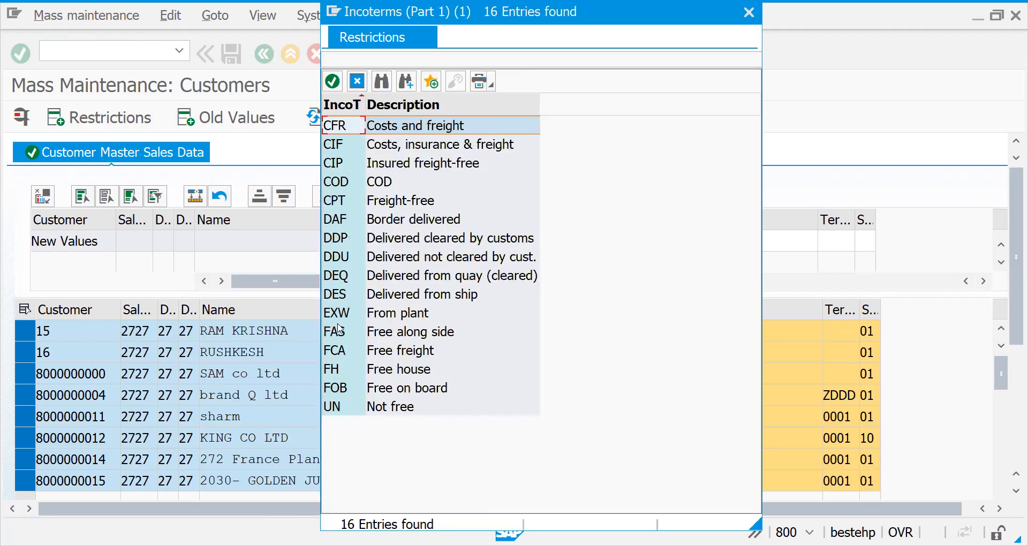
click(341, 388)
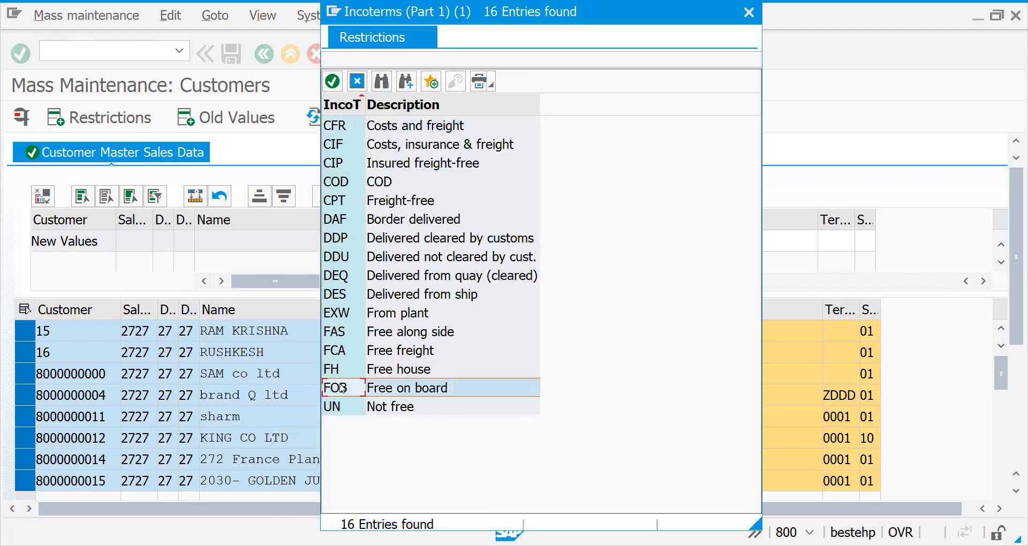
click(655, 236)
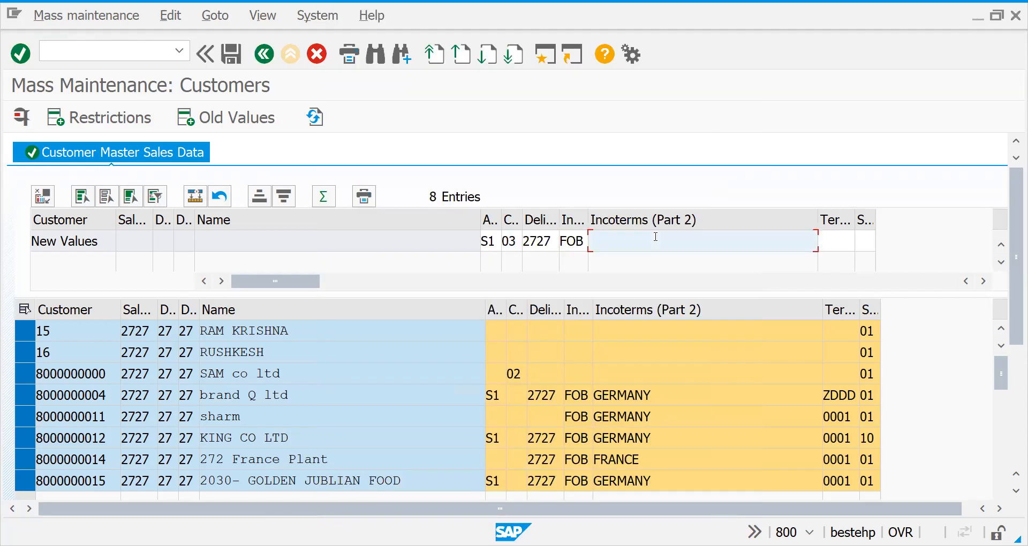
text(GERMANY)
Open the sales area data of customer SAM co ltd with transaction XD02 in a new session, and check its shipping data.
drag(116, 373, 23, 378)
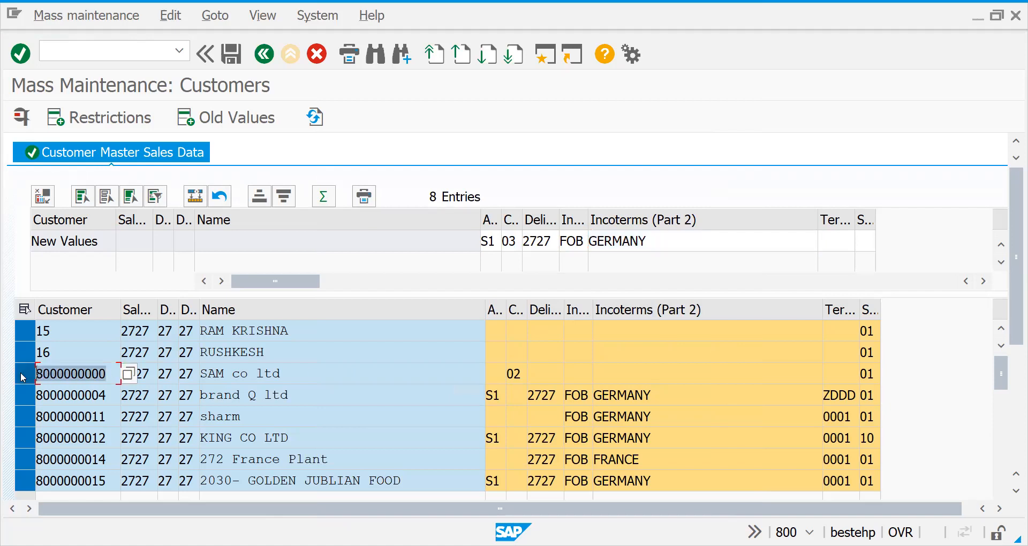
click(22, 378)
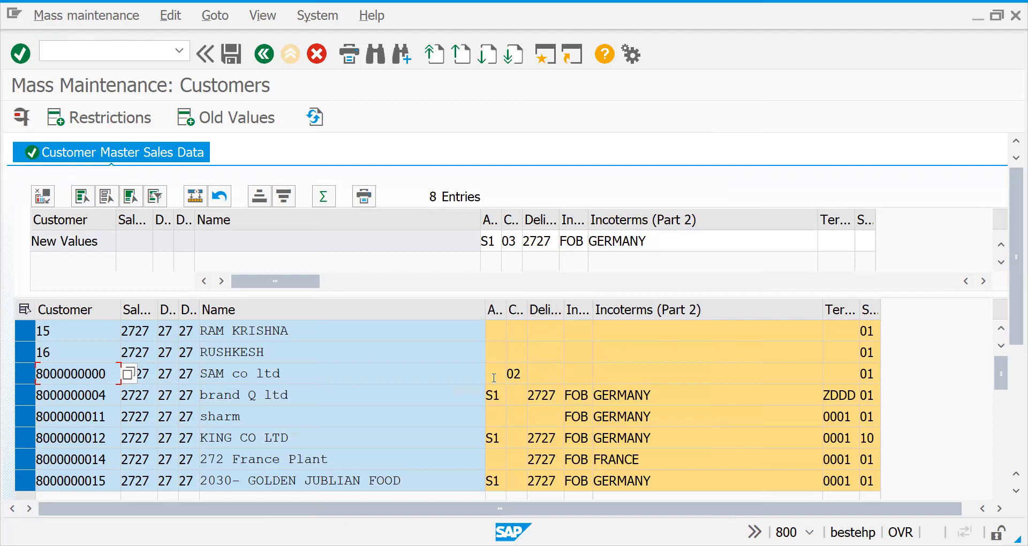
click(67, 58)
text(/OXD0)
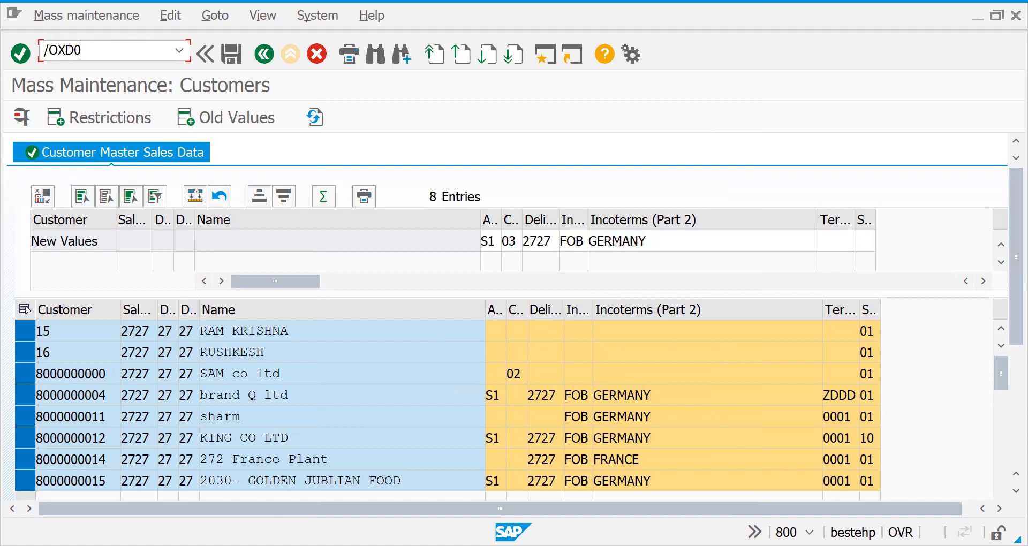
text(2)
key(Return)
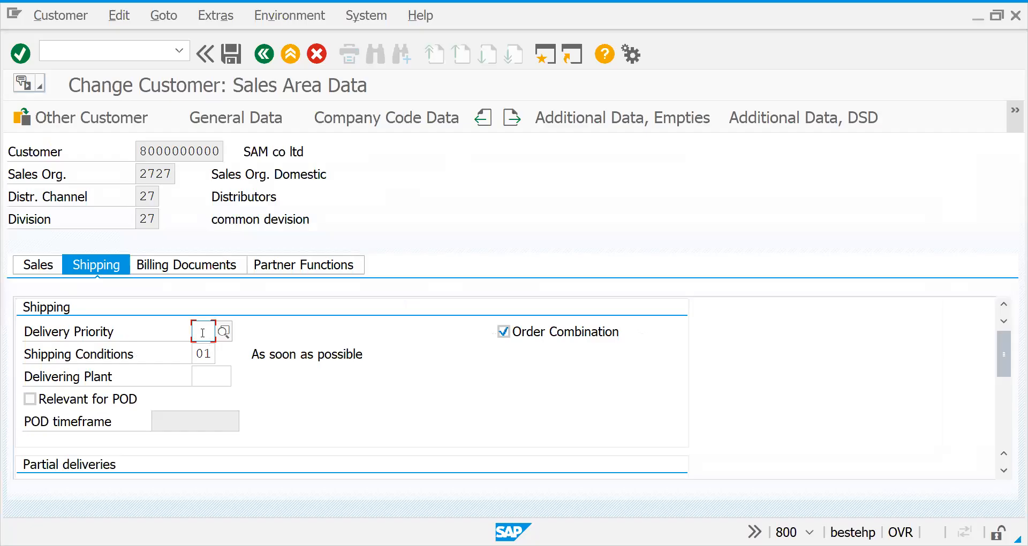
click(207, 374)
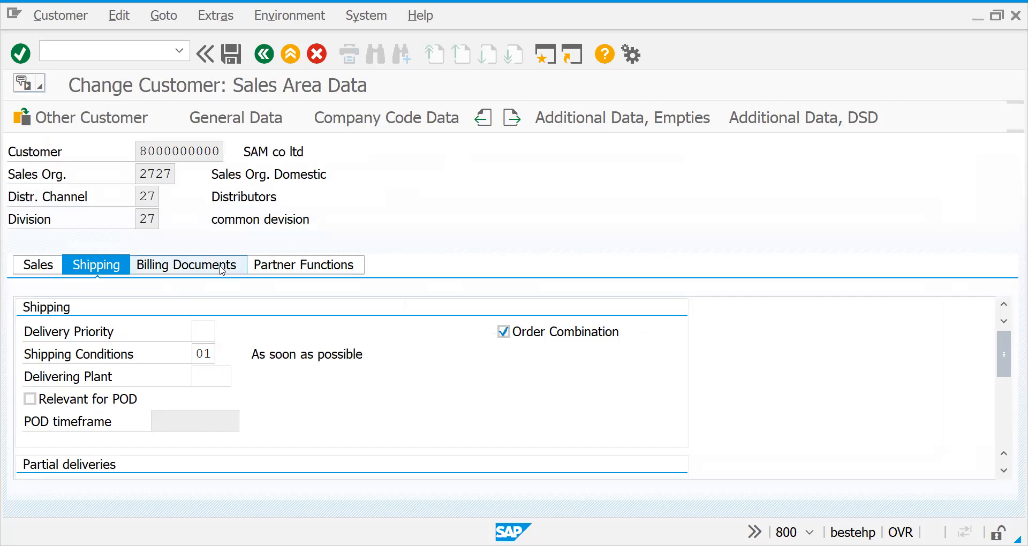
Check the Incoterms fields in the billing documents data of customer SAM co ltd.
click(237, 269)
click(181, 445)
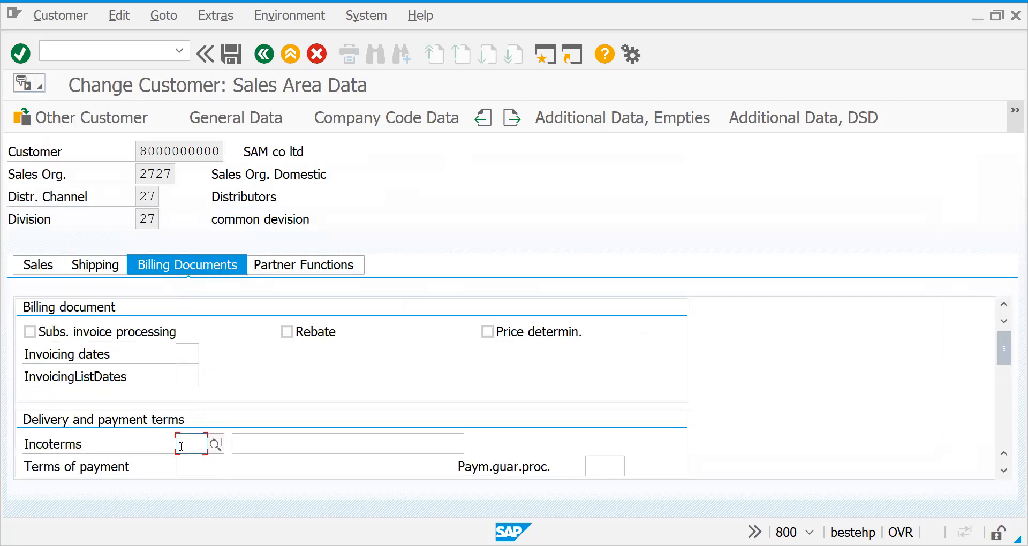
click(284, 444)
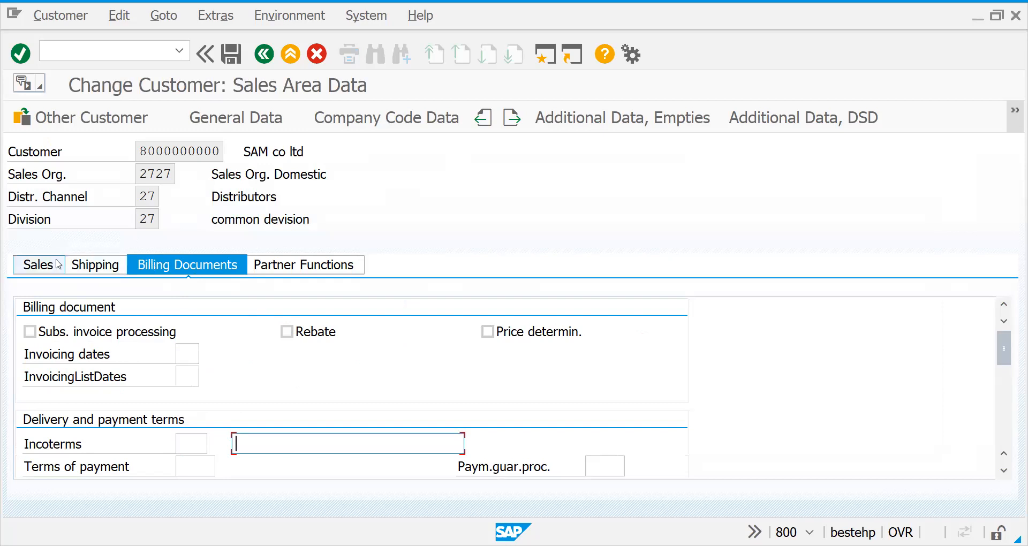
Set the output tax classification (MWST) for France to 1 in SAM co ltd's billing data.
key(Return)
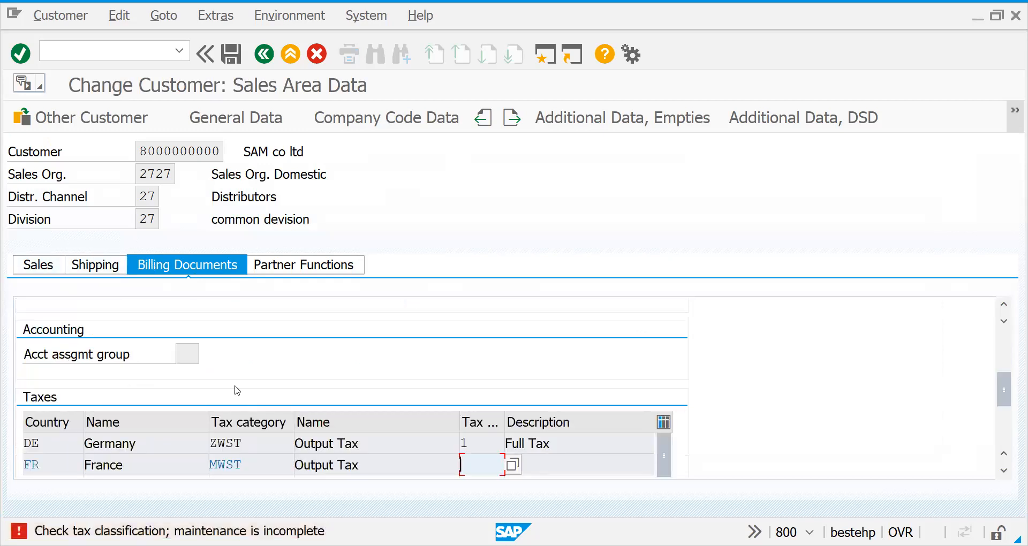
text(1)
key(Return)
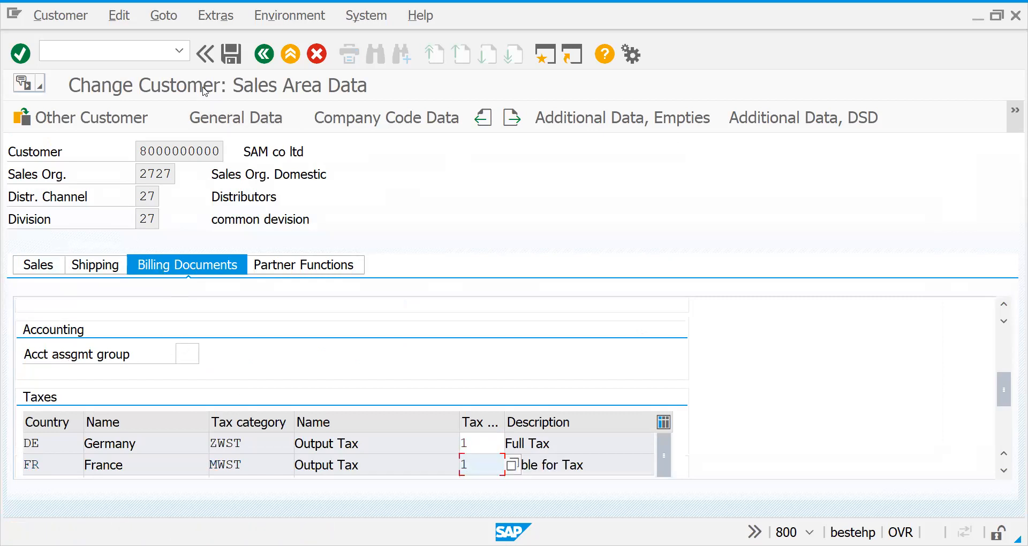
Save SAM co ltd, filling in reconciliation account 140000 in its company code data, and leave the customer change transaction.
click(224, 60)
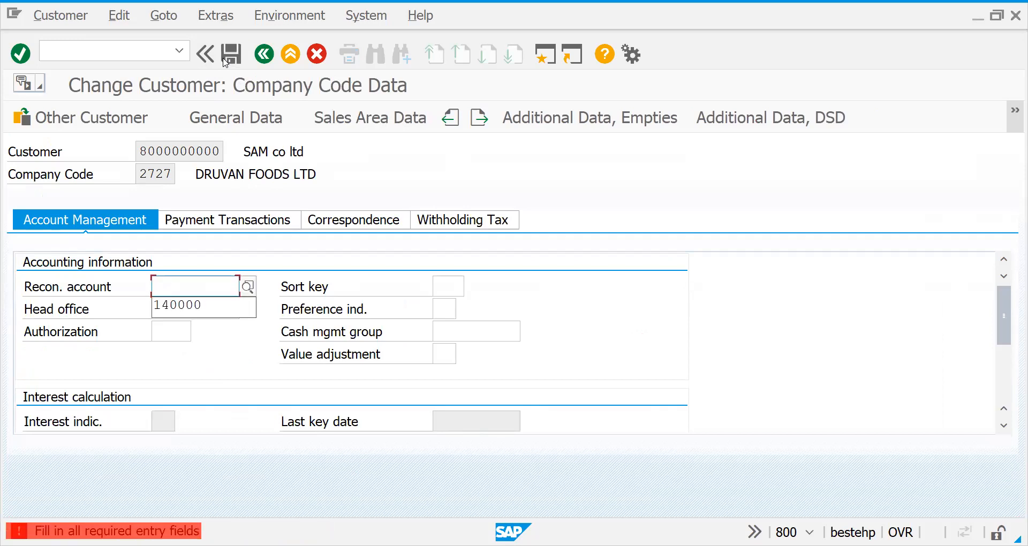
key(Down)
key(Return)
click(224, 60)
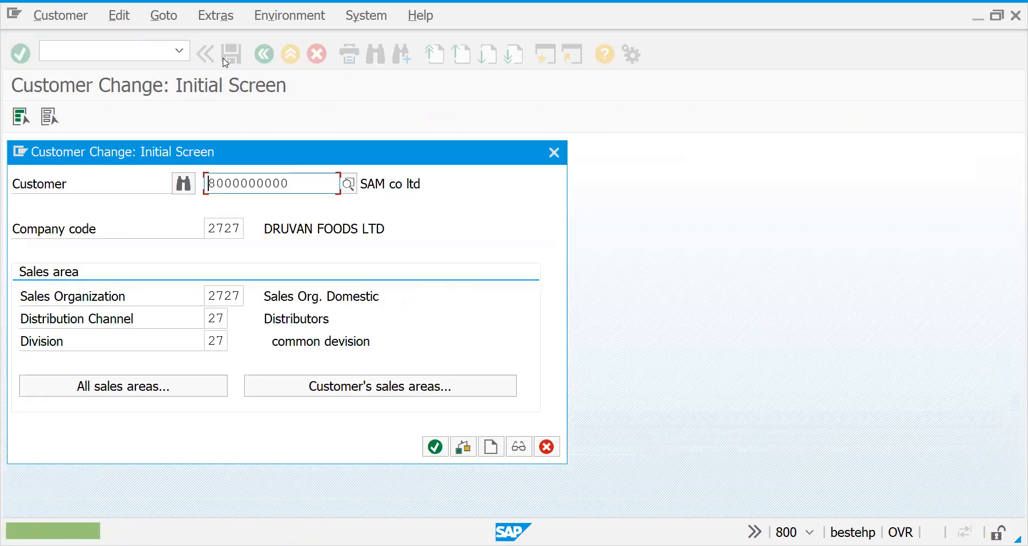
click(554, 153)
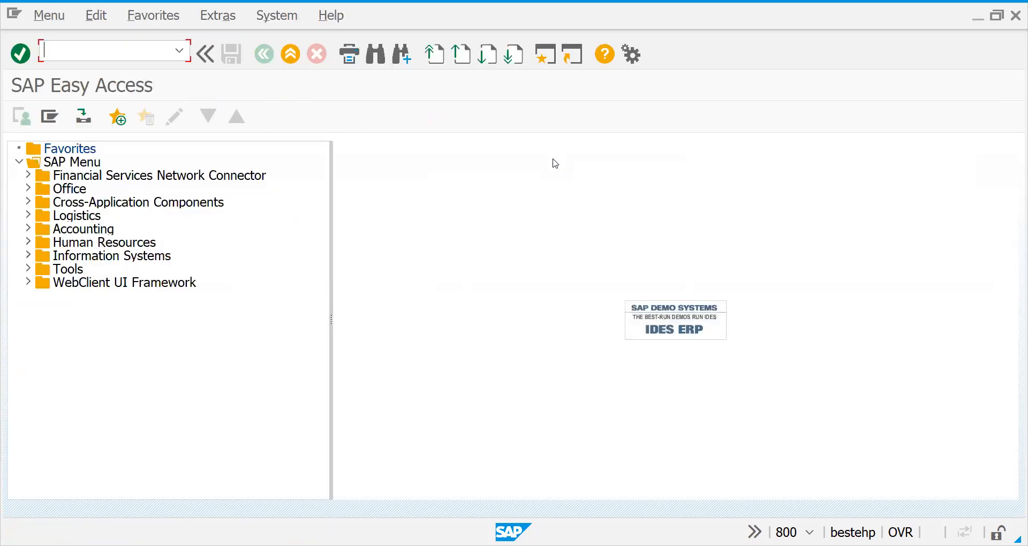
Return to the mass maintenance session and select the columns from account assignment group to Incoterms (Part 2) in the new values table.
key(alt+Tab)
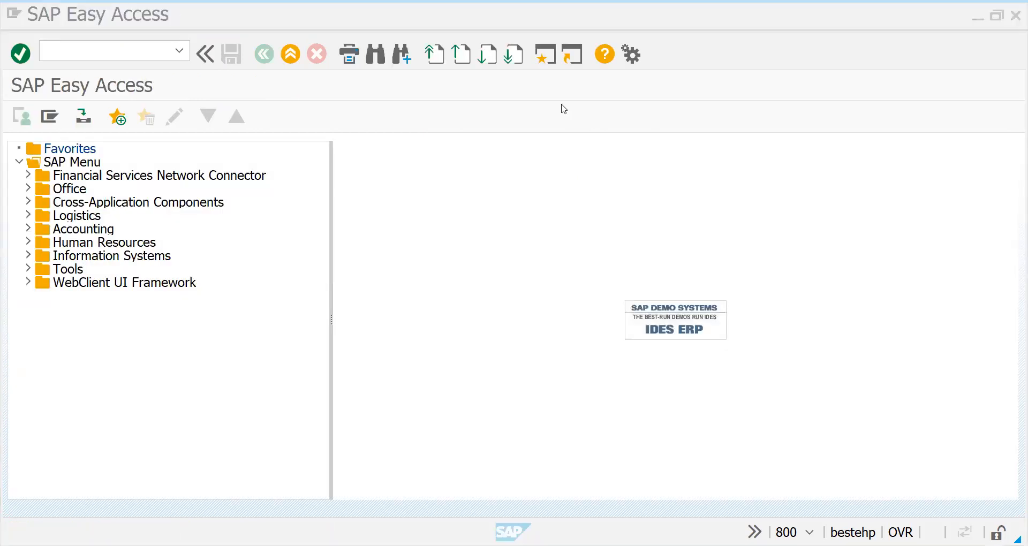
key(alt+Tab)
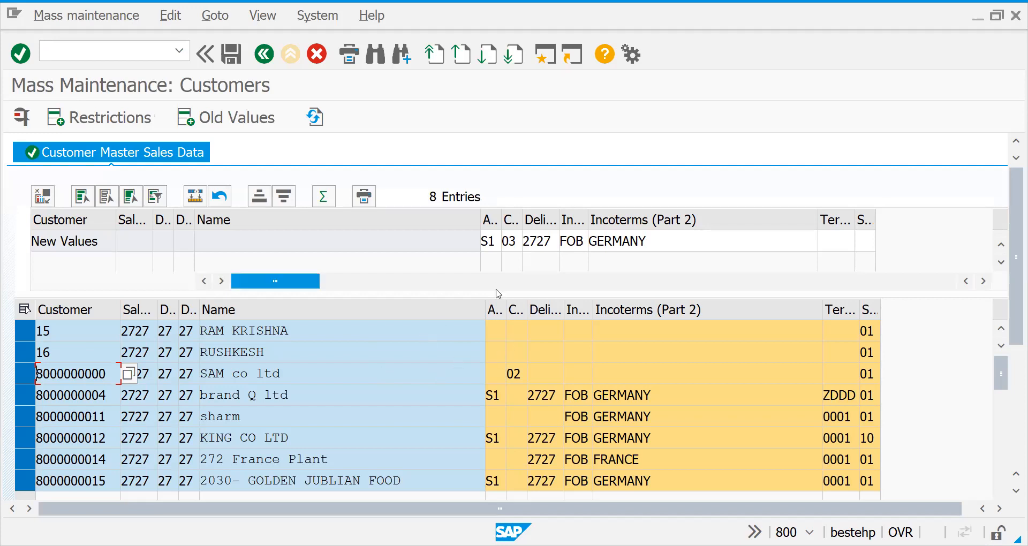
click(489, 215)
click(516, 218)
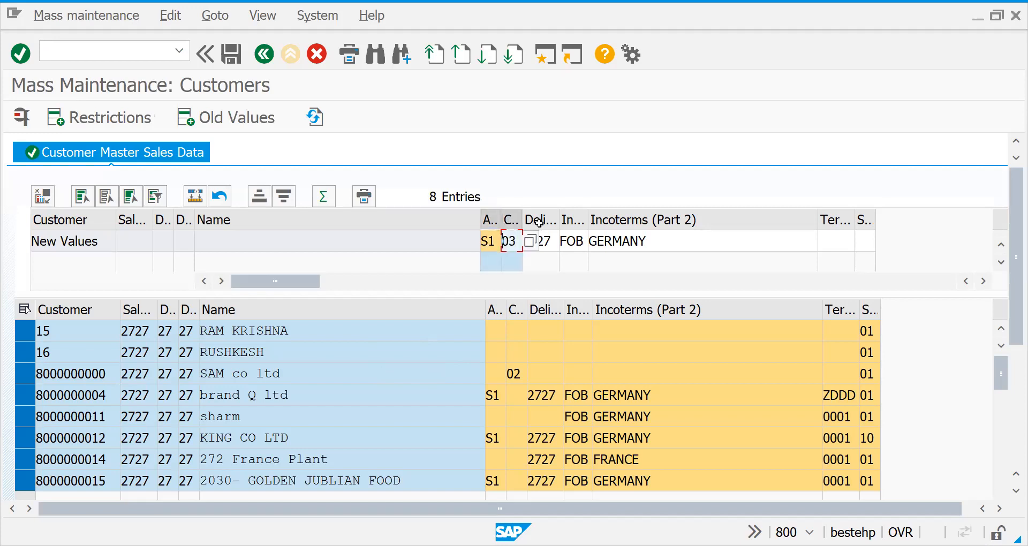
click(541, 221)
click(571, 220)
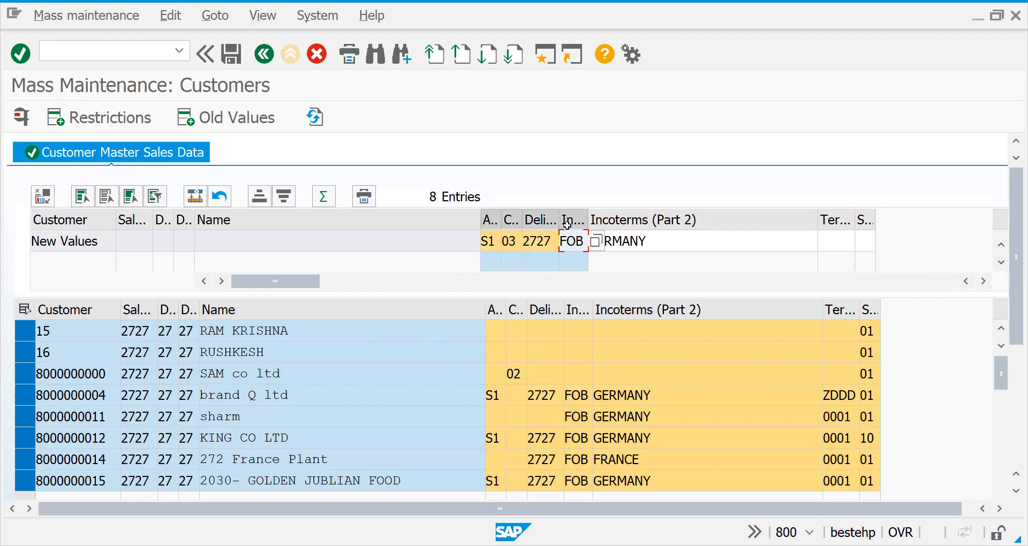
click(620, 222)
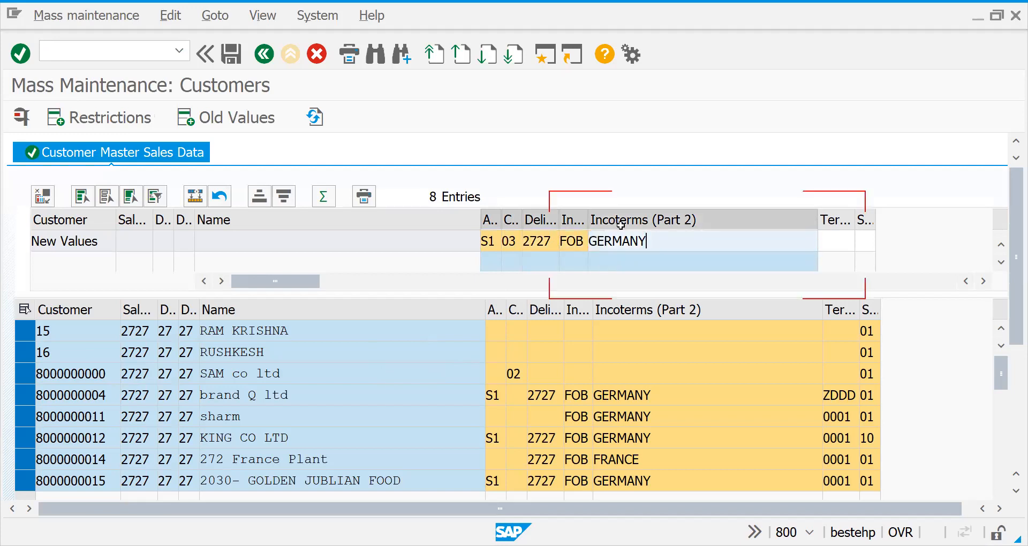
Set the new values to terms of payment ZDDD and shipping conditions 02, with their columns selected.
click(833, 239)
text(000)
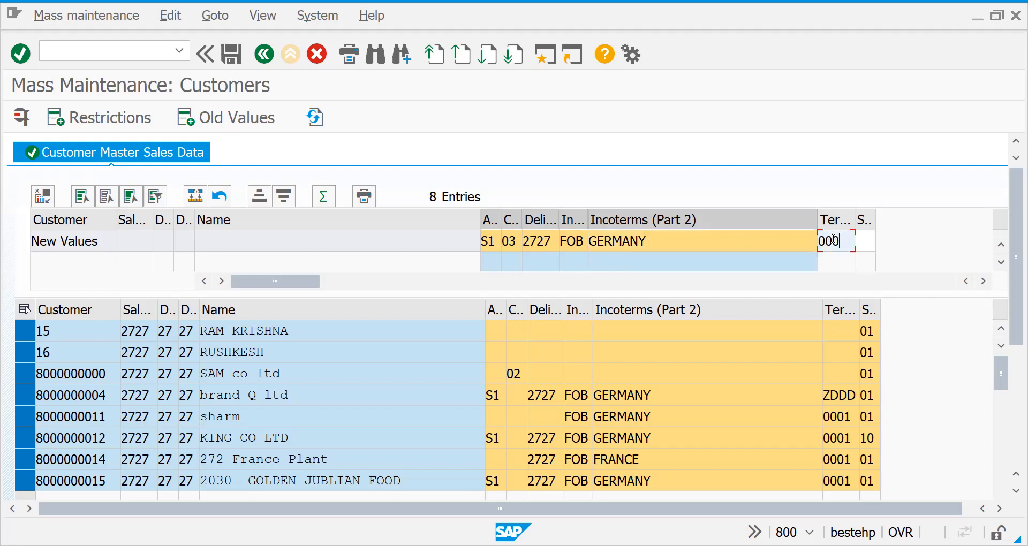
key(BackSpace)
key(BackSpace)
key(BackSpace)
text(Z001)
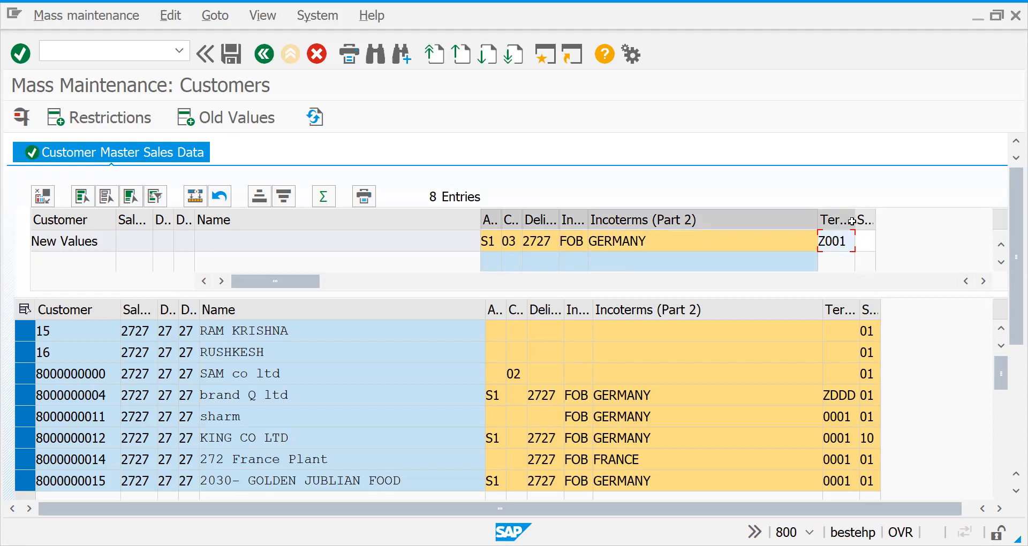
key(BackSpace)
key(BackSpace)
key(BackSpace)
text(DDD)
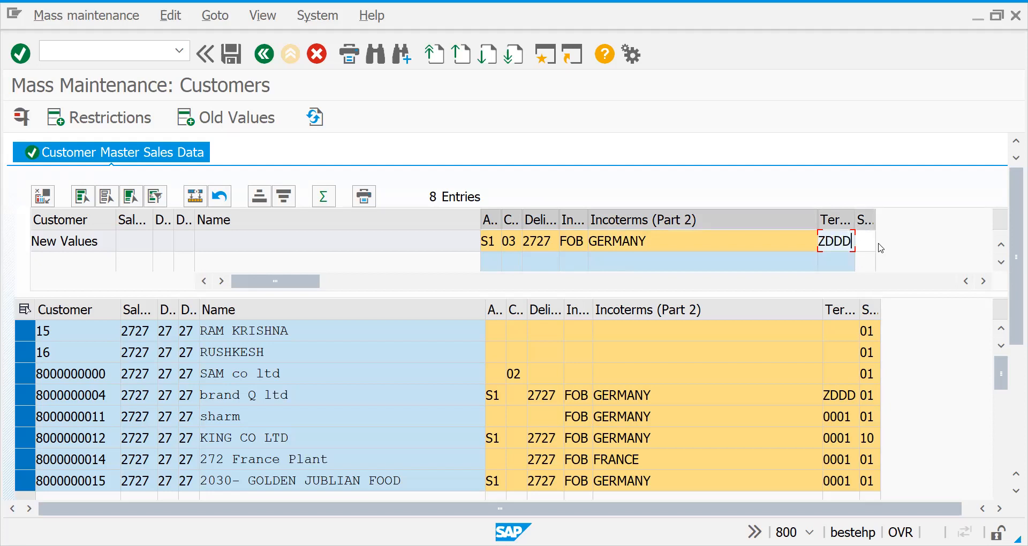
key(Tab)
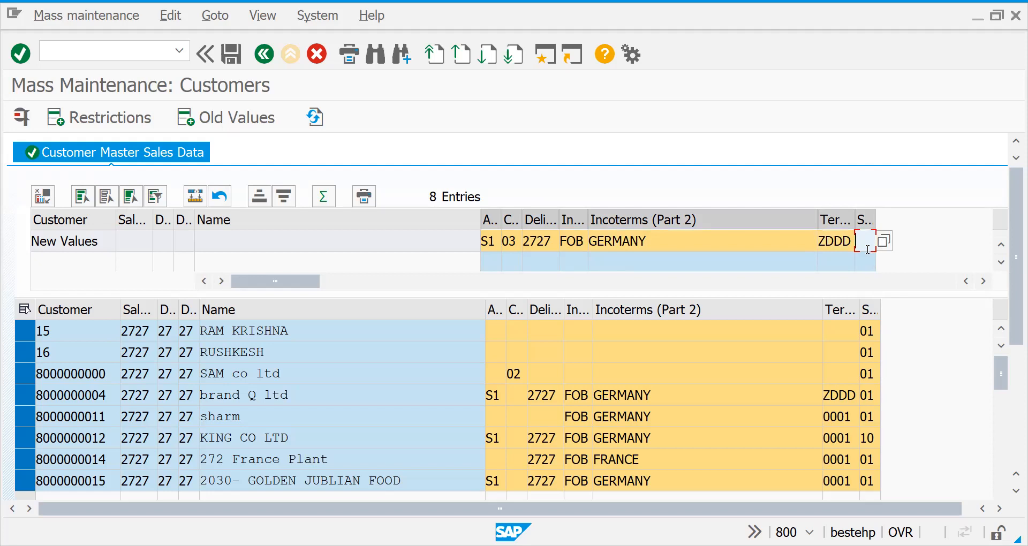
text(02)
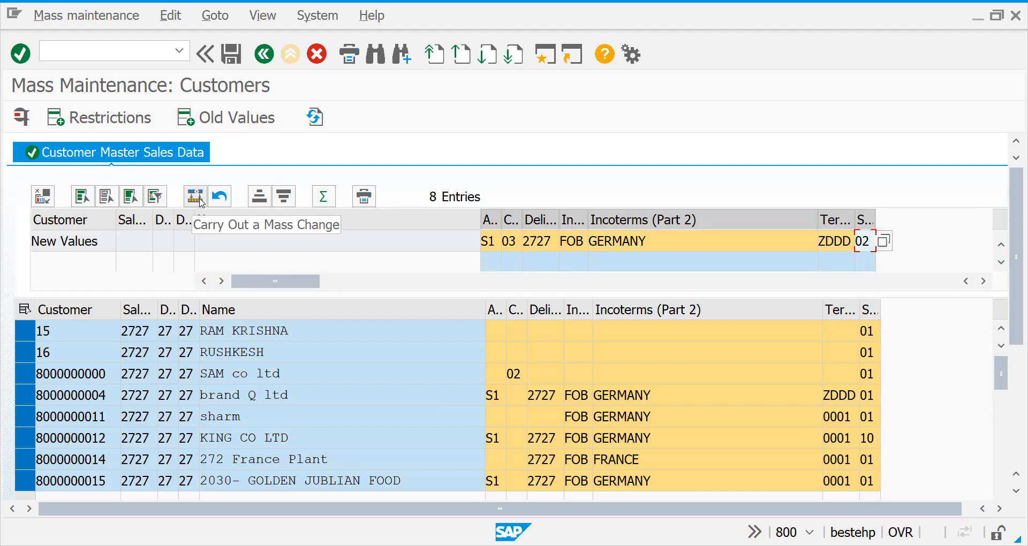
Carry out the mass change on all listed customers and save it, accepting the warning.
click(202, 202)
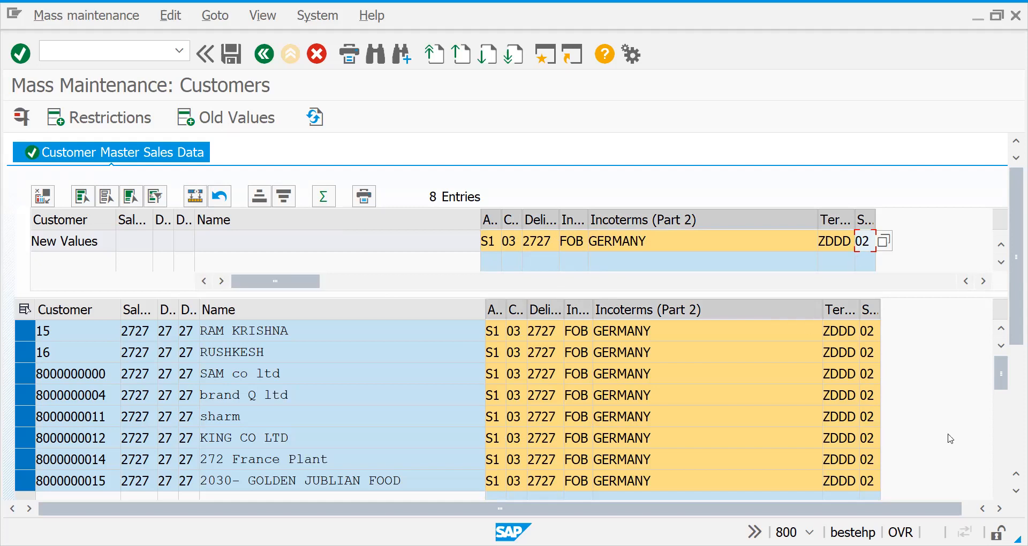
click(1004, 452)
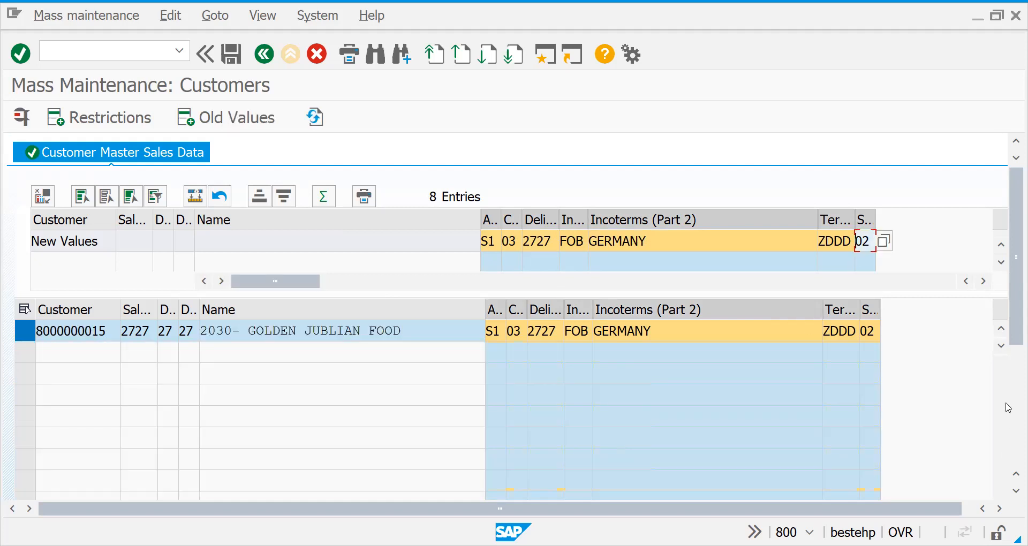
click(1007, 362)
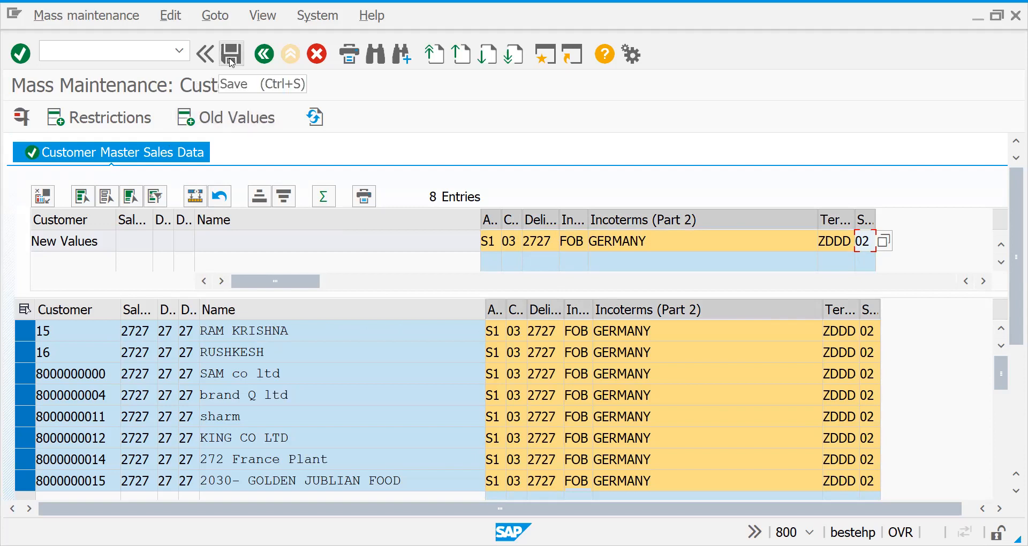
click(231, 54)
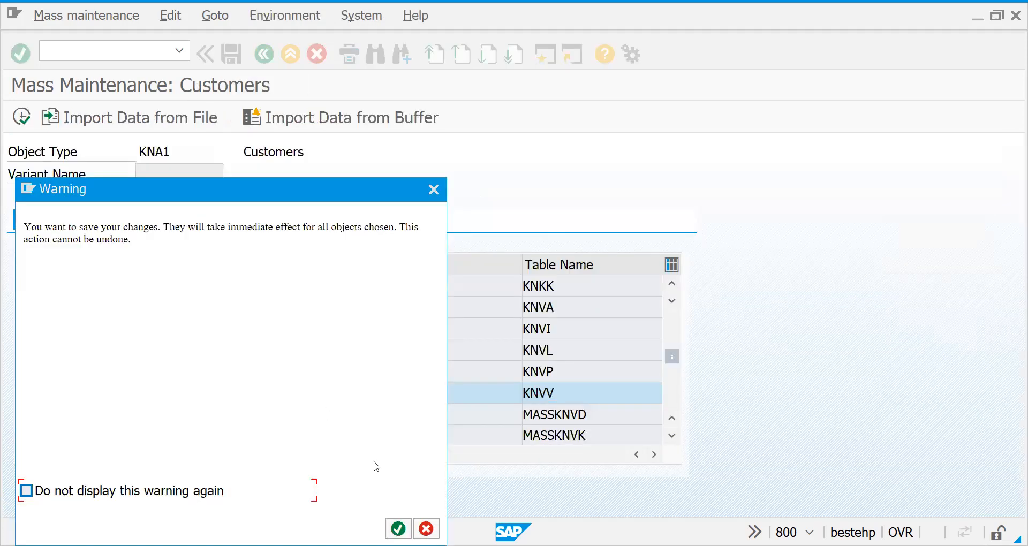
key(Return)
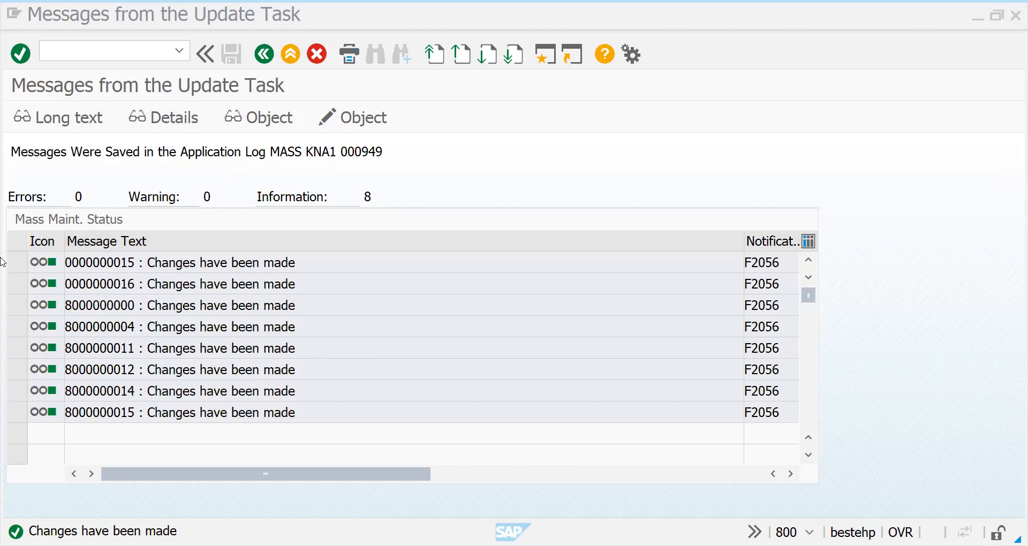
Try to display the details of the first customer's message in the update task messages.
click(41, 262)
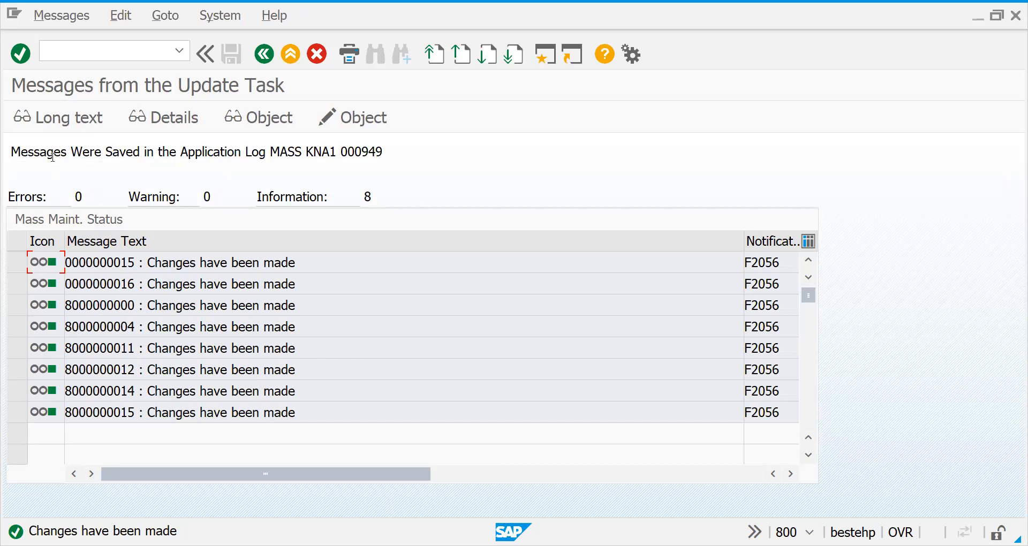
double_click(85, 259)
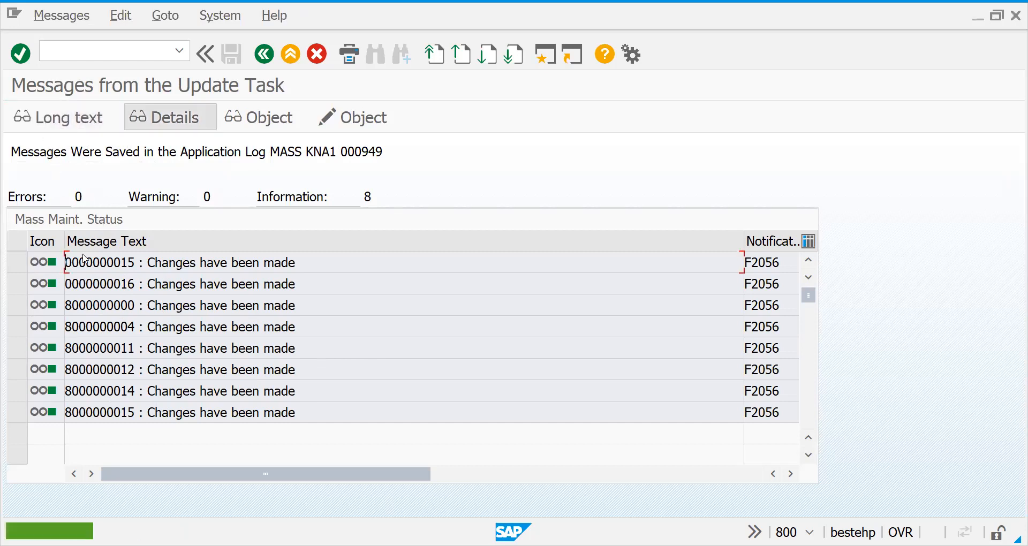
click(183, 127)
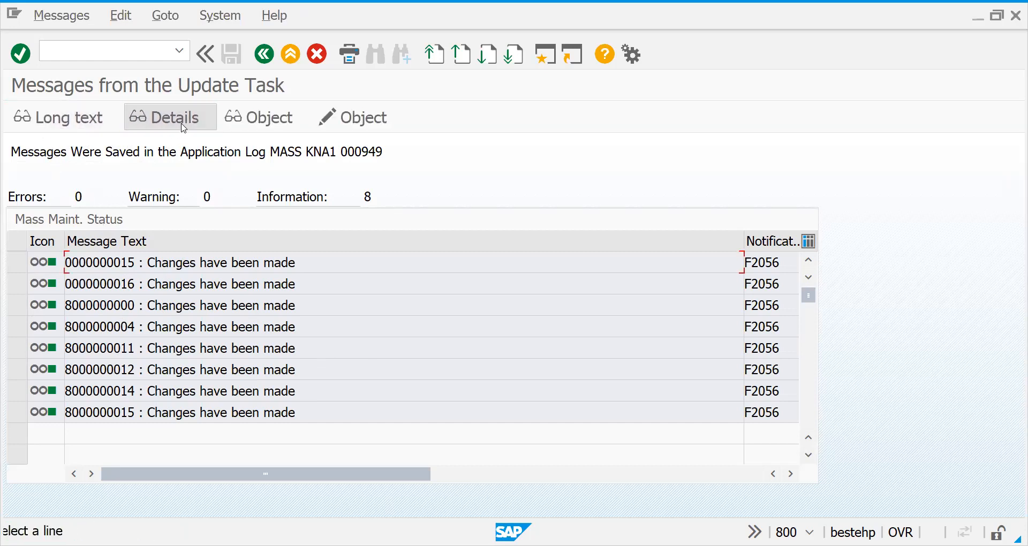
double_click(94, 267)
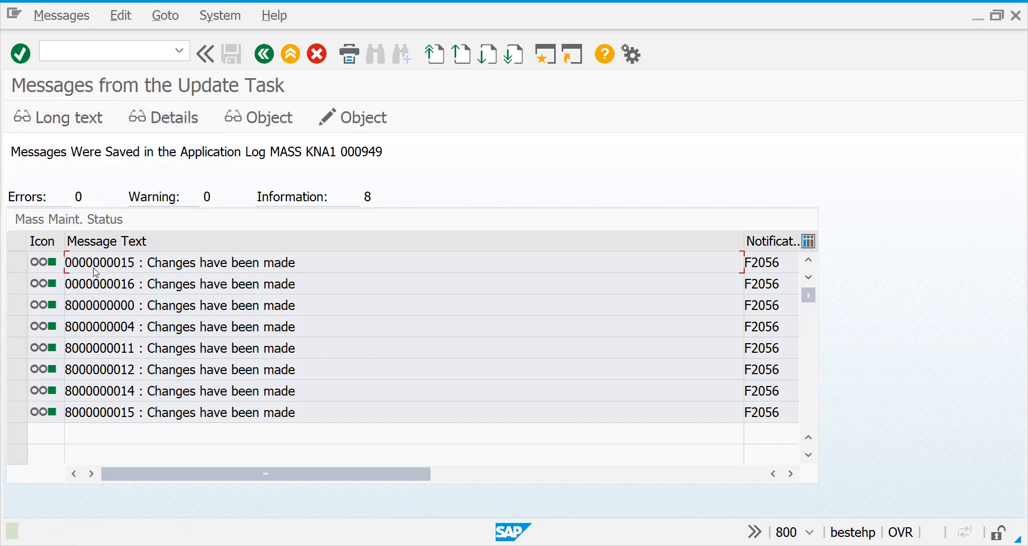
click(15, 263)
drag(185, 480, 407, 489)
click(668, 481)
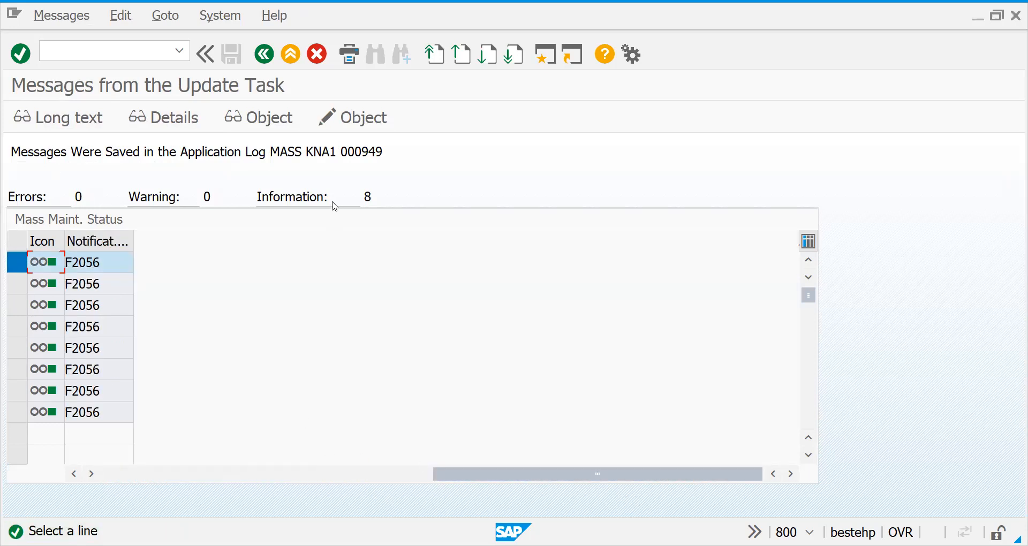
click(161, 482)
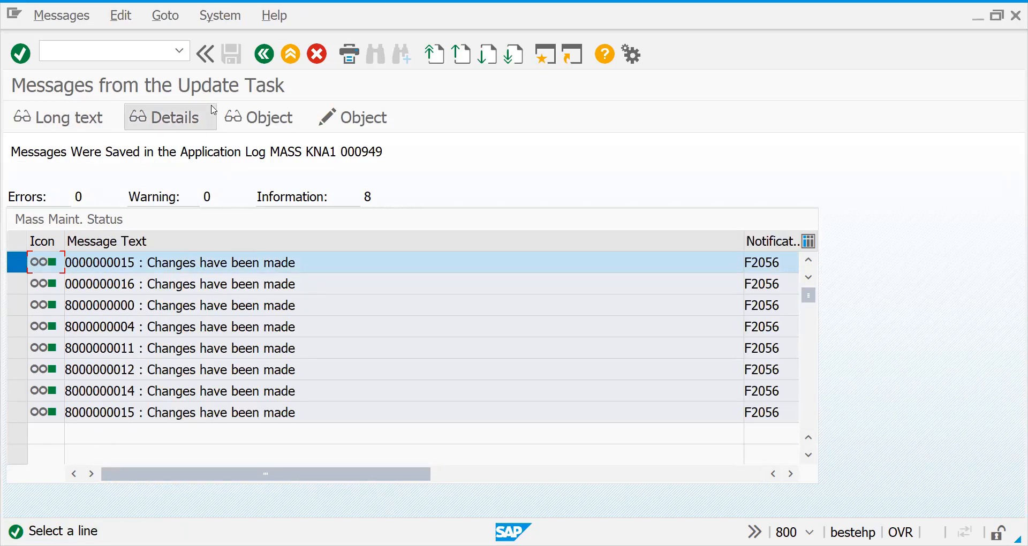
click(103, 268)
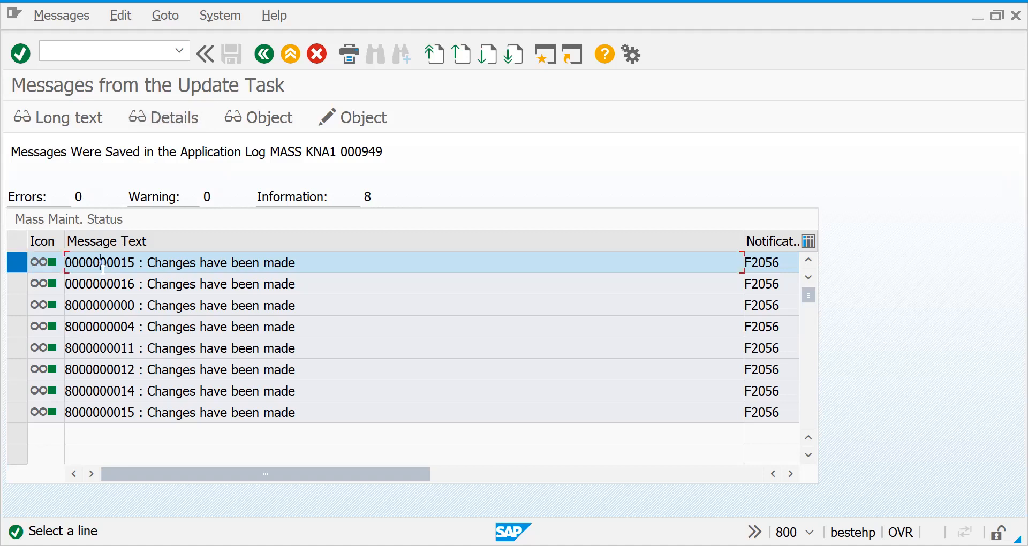
click(156, 130)
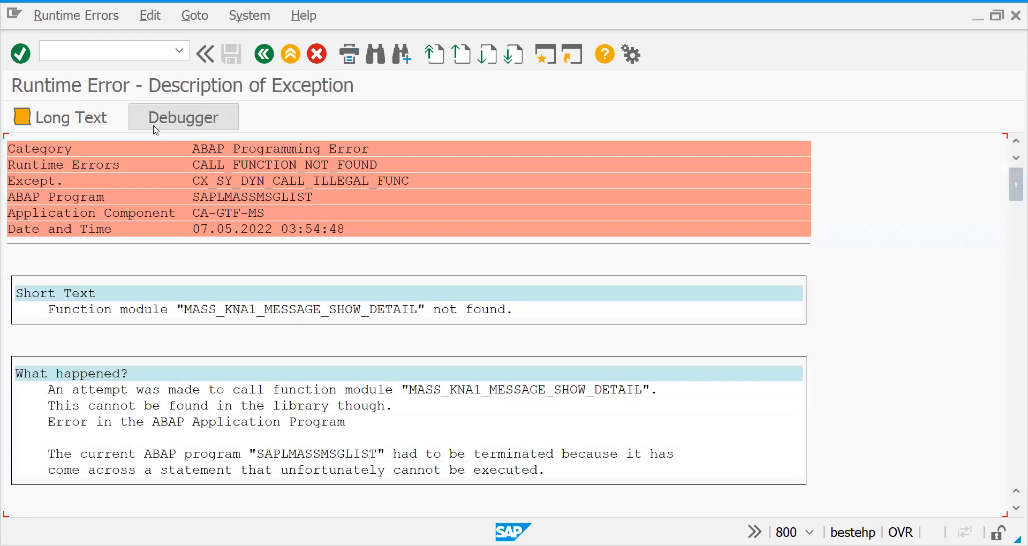
Open the first changed customer's sales area data with XD02 and check its account assignment group, Incoterms and terms of payment.
click(264, 54)
text(/NXD02)
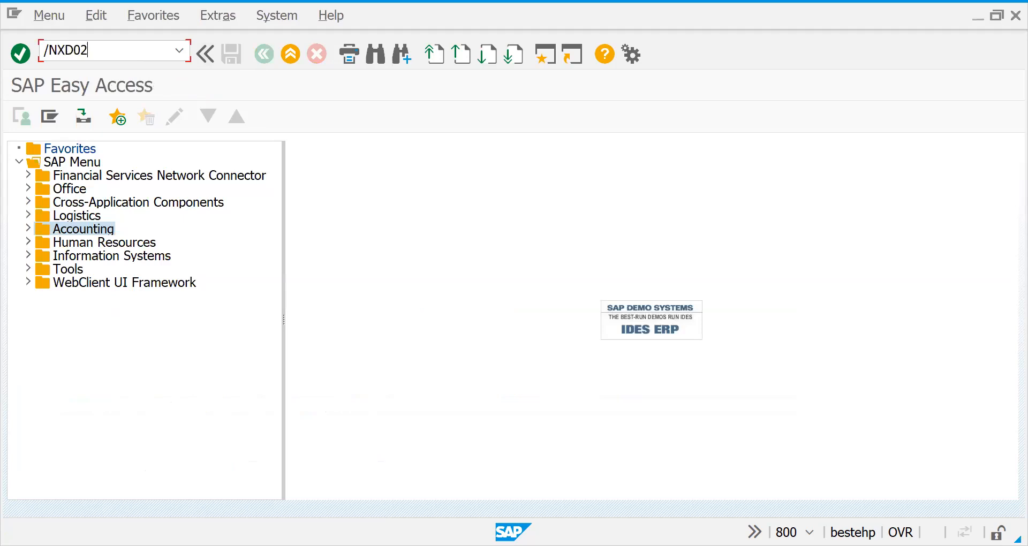
key(Return)
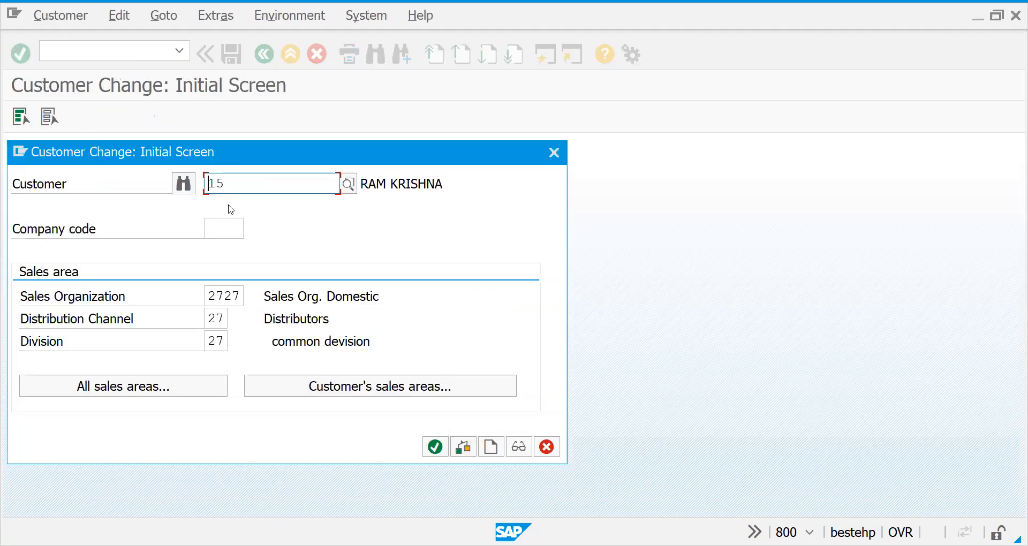
key(Return)
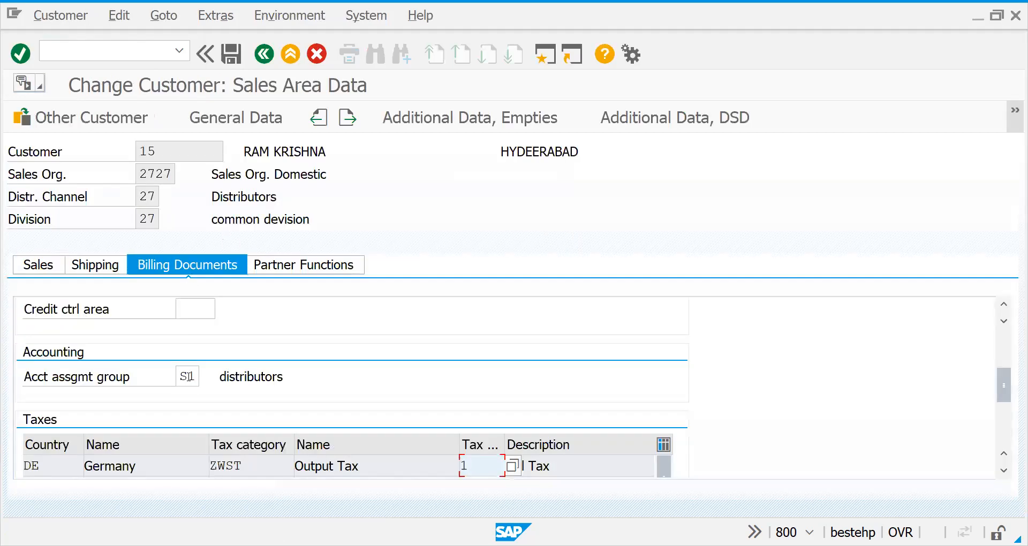
click(187, 377)
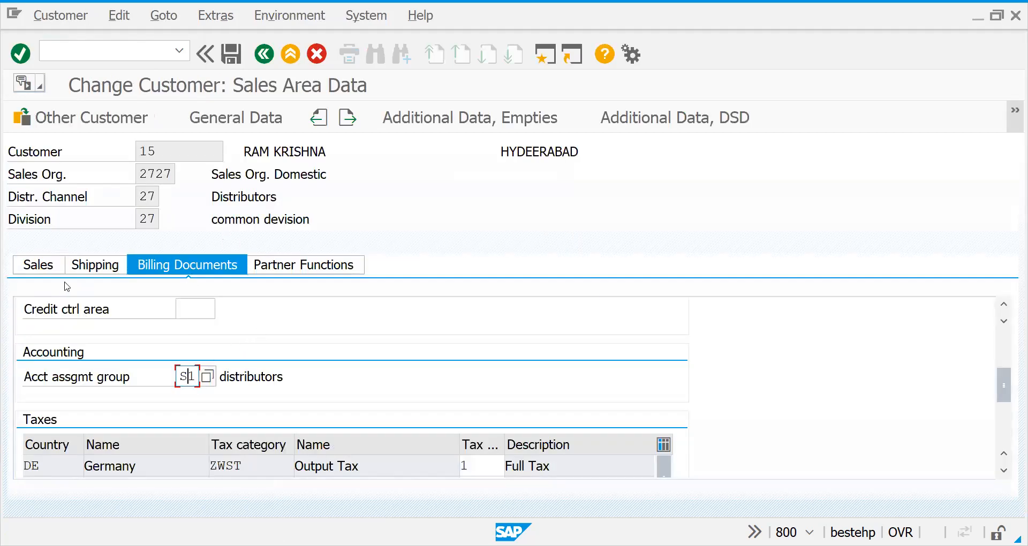
drag(1003, 394, 1002, 279)
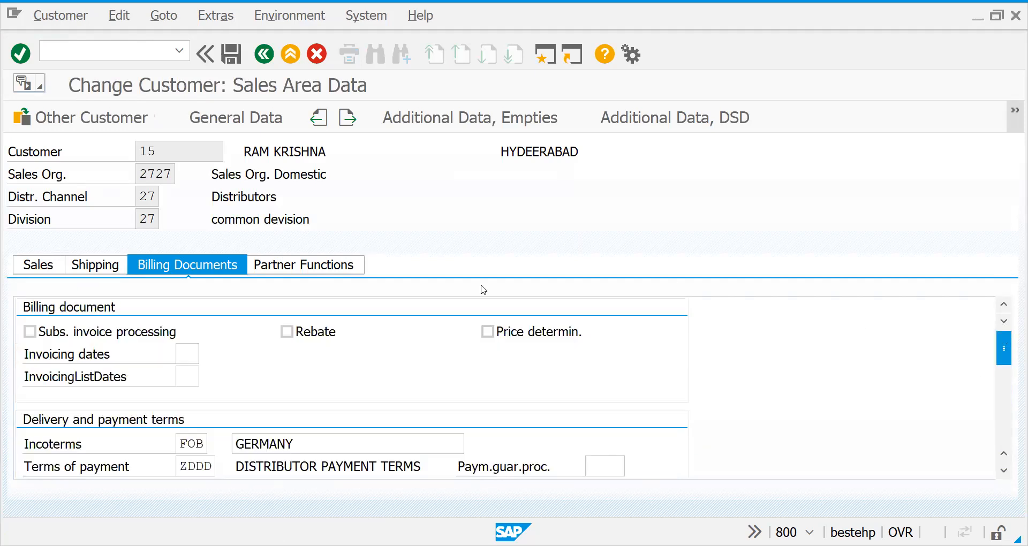
Set this customer's output tax classification (MWST) for France to 1 on the way to its shipping data.
click(95, 265)
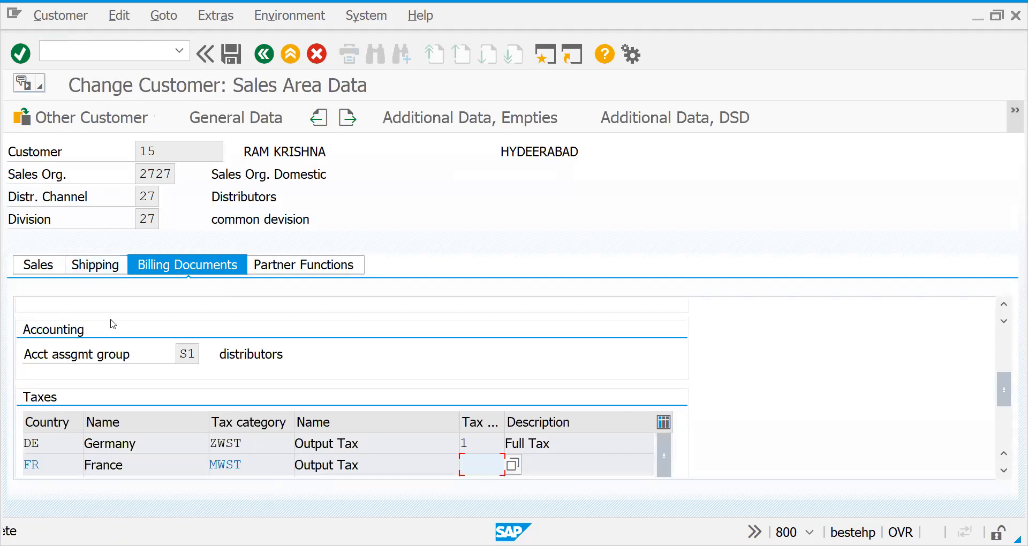
text(1)
key(Return)
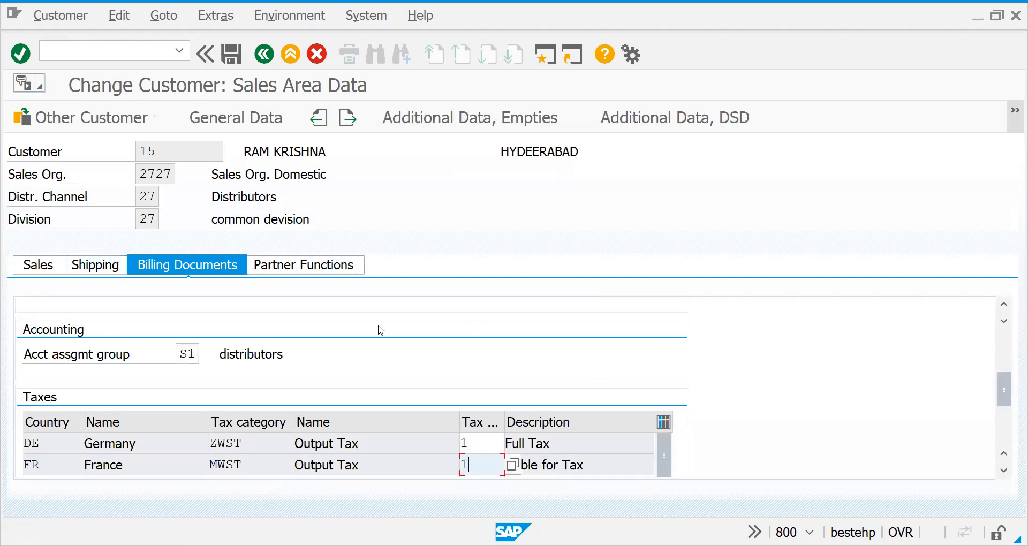
Review the customer's shipping data and sales order data, and leave the customer record.
click(87, 268)
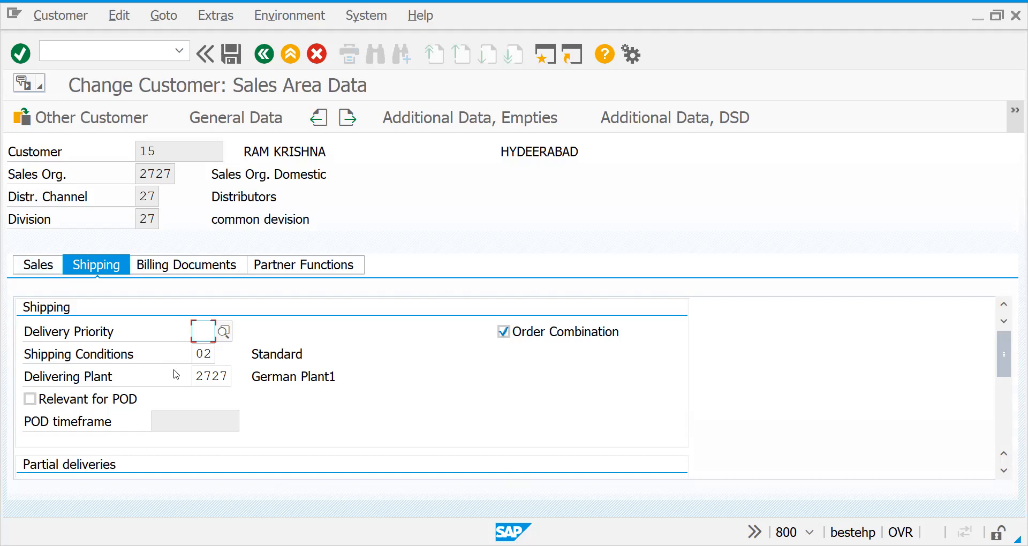
click(47, 271)
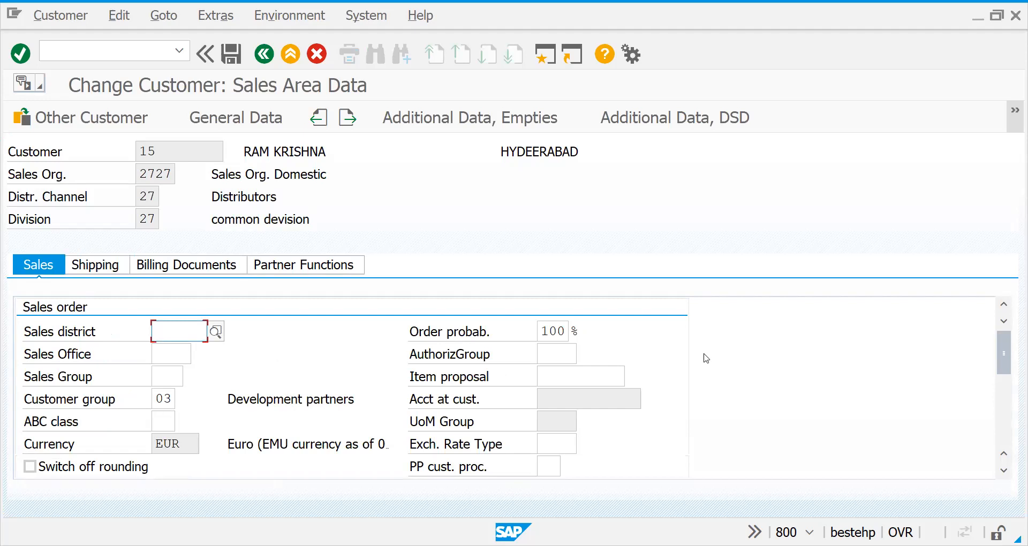
mouse_move(1007, 360)
mouse_down()
mouse_move(1013, 418)
mouse_move(1007, 345)
mouse_up()
click(269, 58)
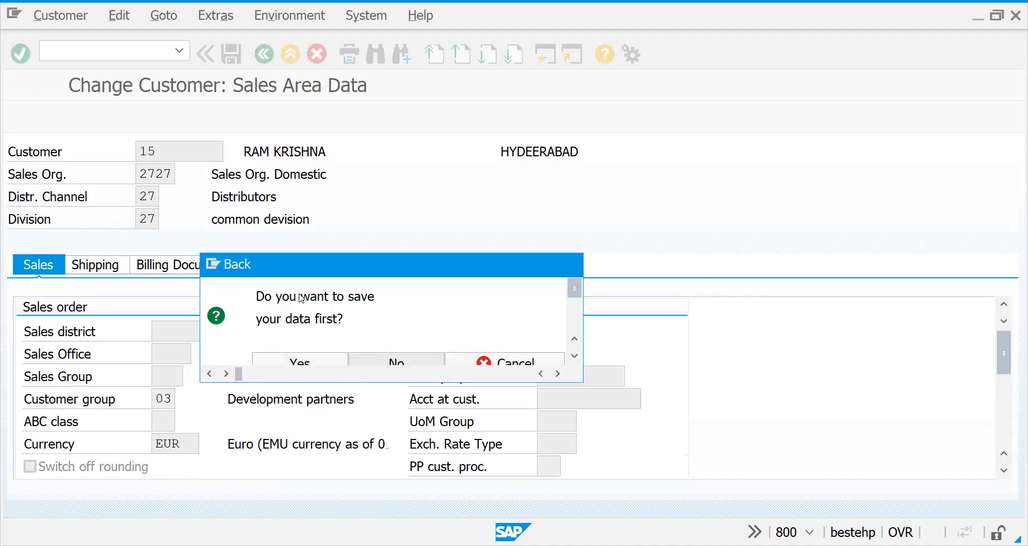
Open the sales area data of SAM co ltd in XD02 for sales organization 2727, distribution channel 27 and division 27.
click(120, 54)
text(/NMM)
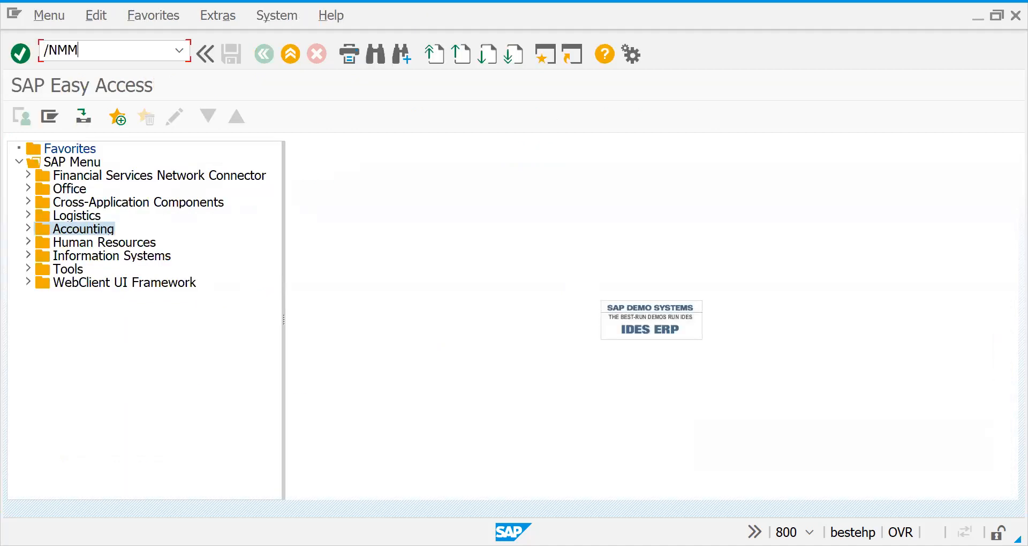
key(BackSpace)
key(BackSpace)
text(XD02)
key(Return)
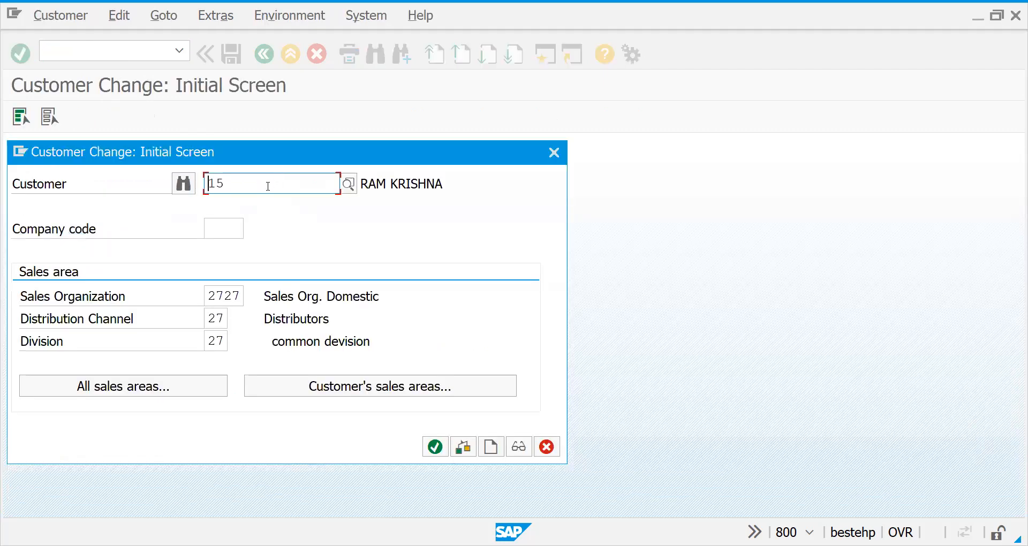
key(Delete)
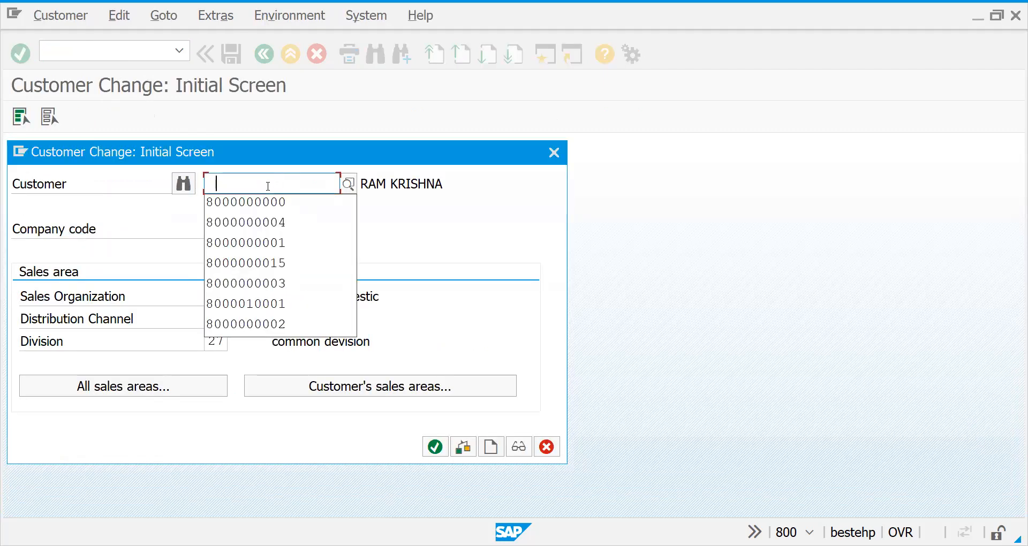
key(Down)
key(Down)
key(Up)
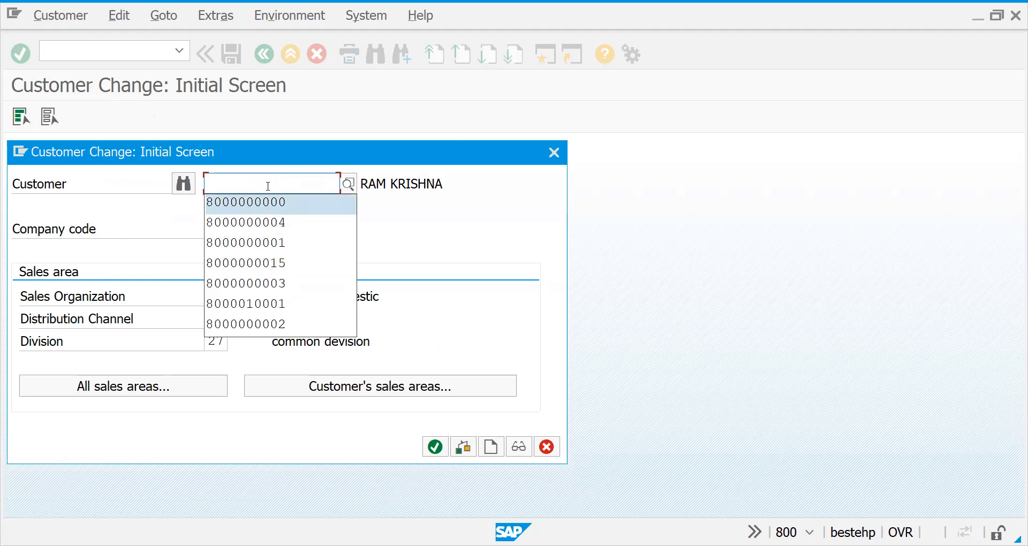
key(Return)
key(Return)
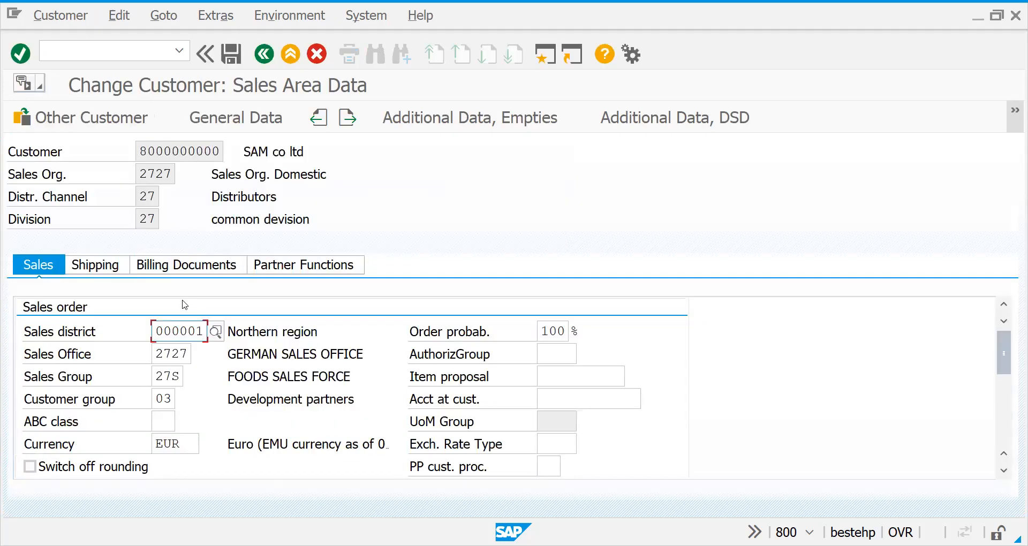
Check SAM co ltd's customer group, shipping conditions, Incoterms, terms of payment and account assignment group, and exit the transaction.
click(175, 403)
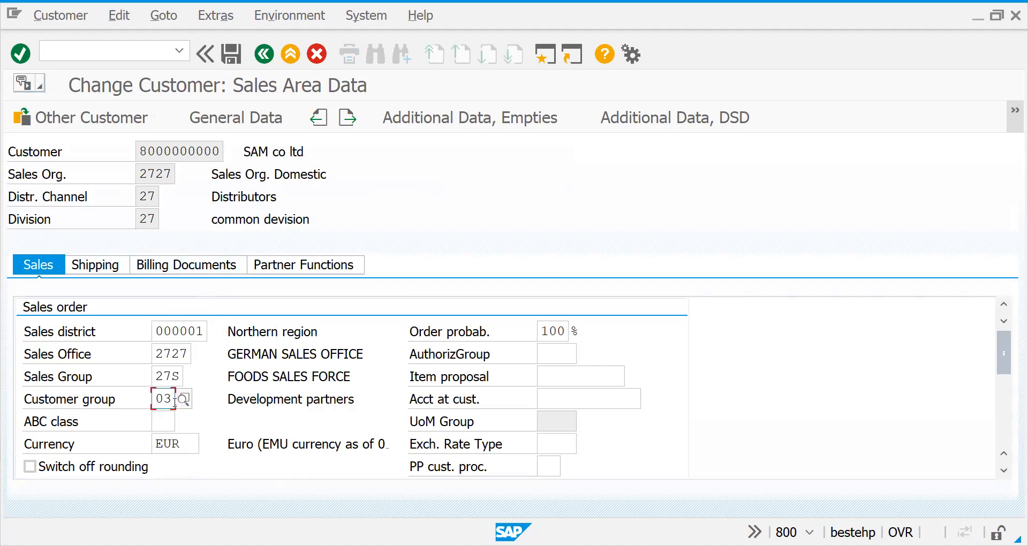
click(97, 266)
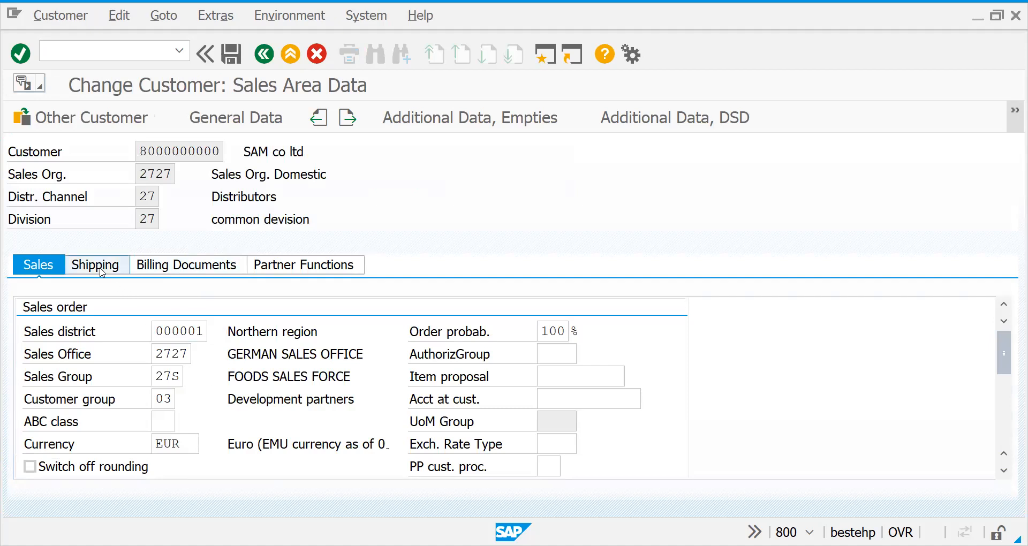
click(207, 353)
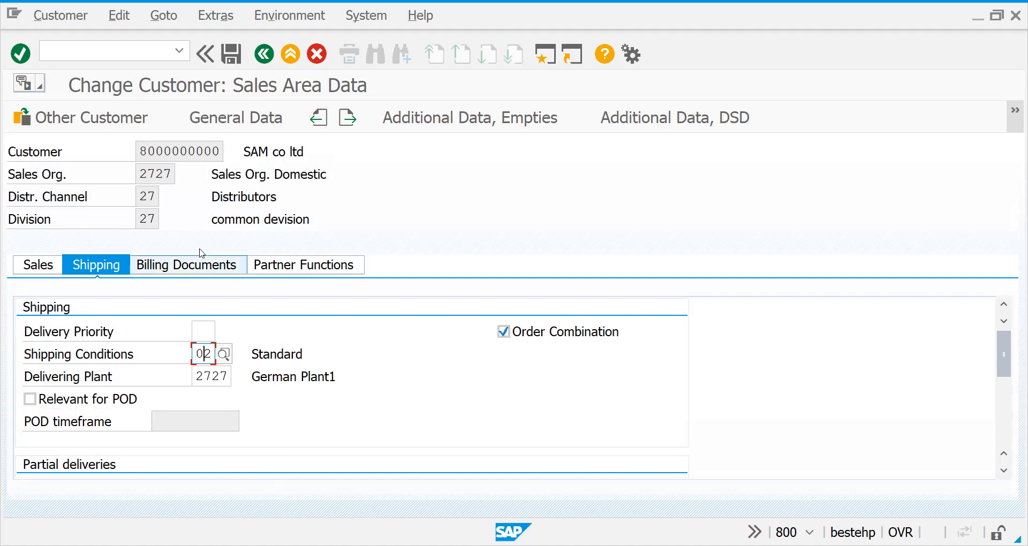
click(196, 269)
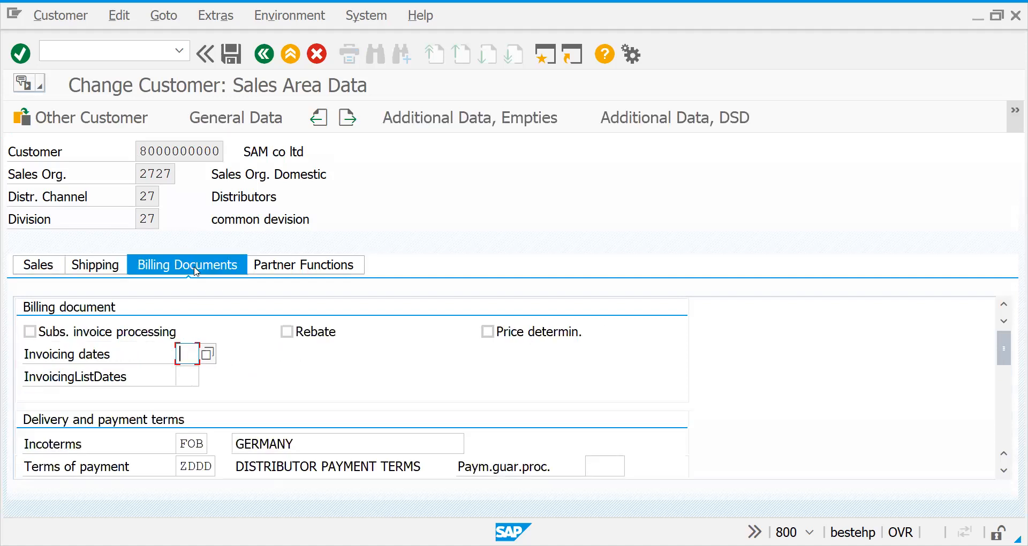
click(192, 444)
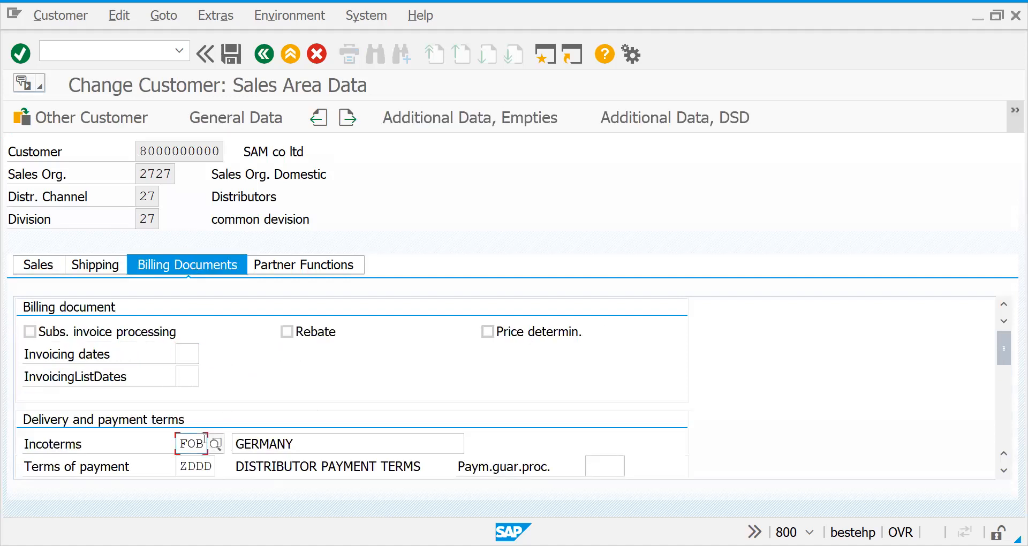
click(198, 464)
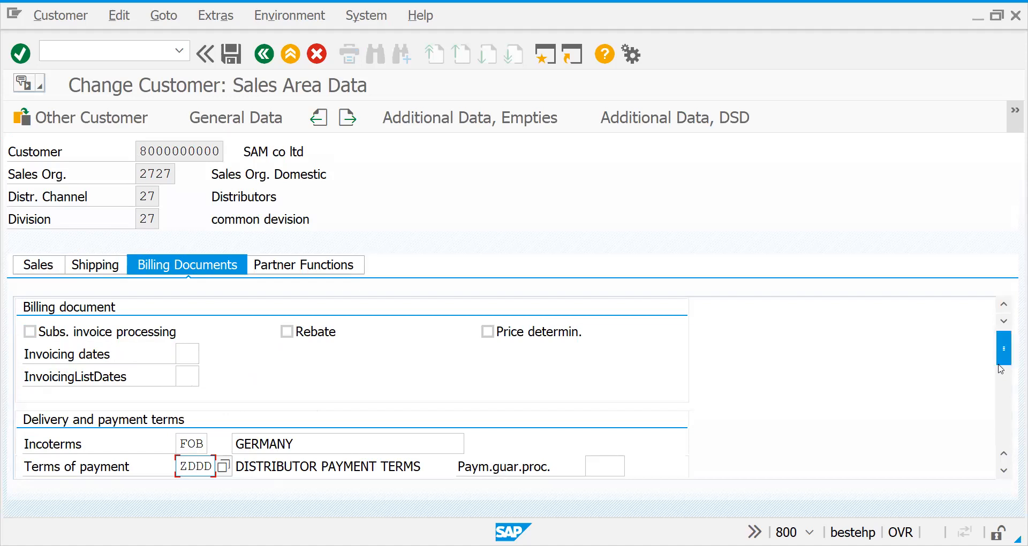
drag(1004, 364, 1006, 383)
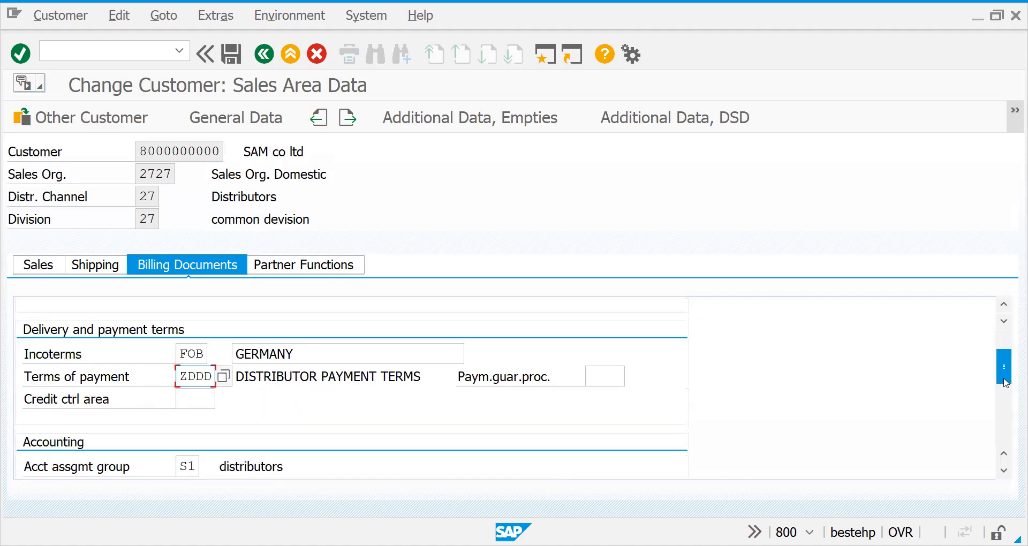
click(188, 466)
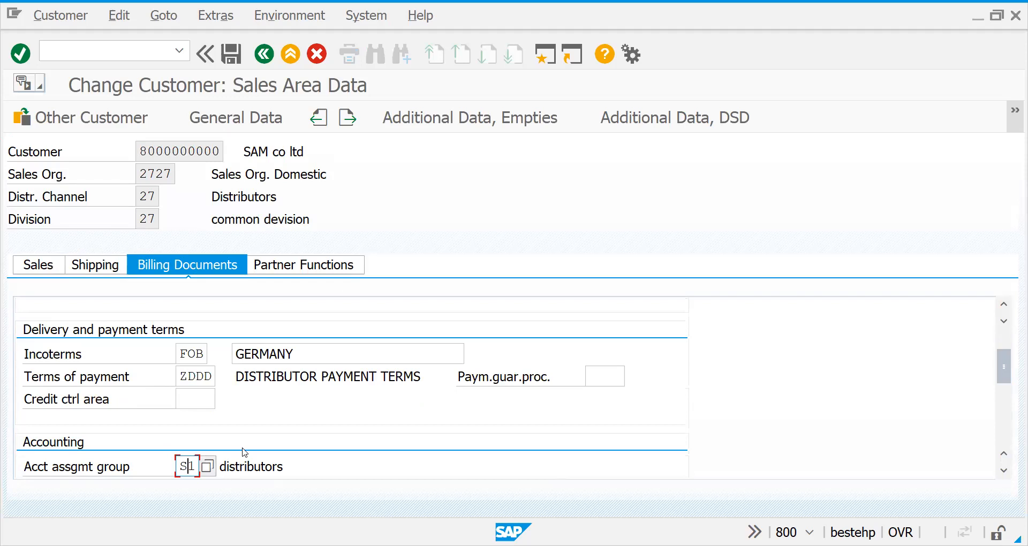
click(268, 63)
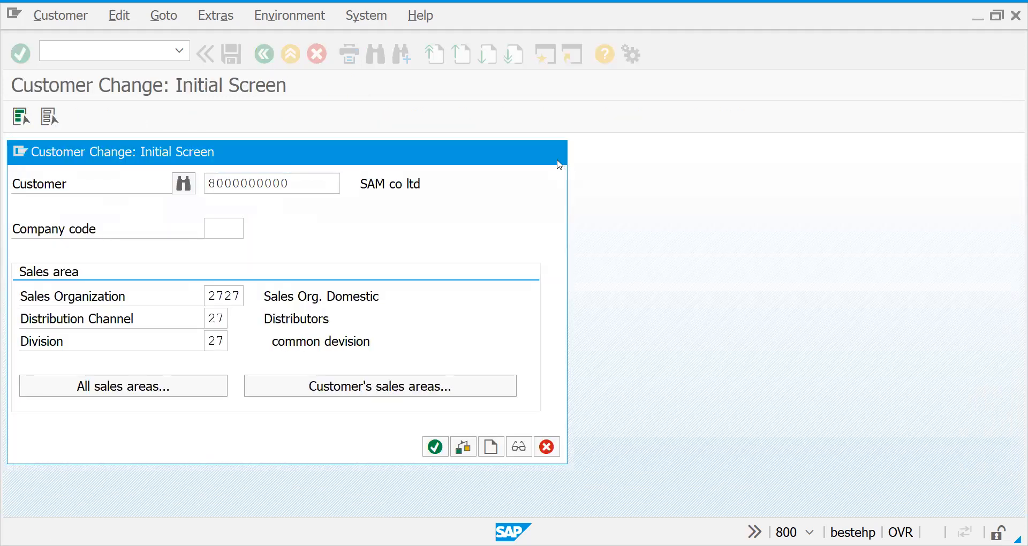
click(557, 160)
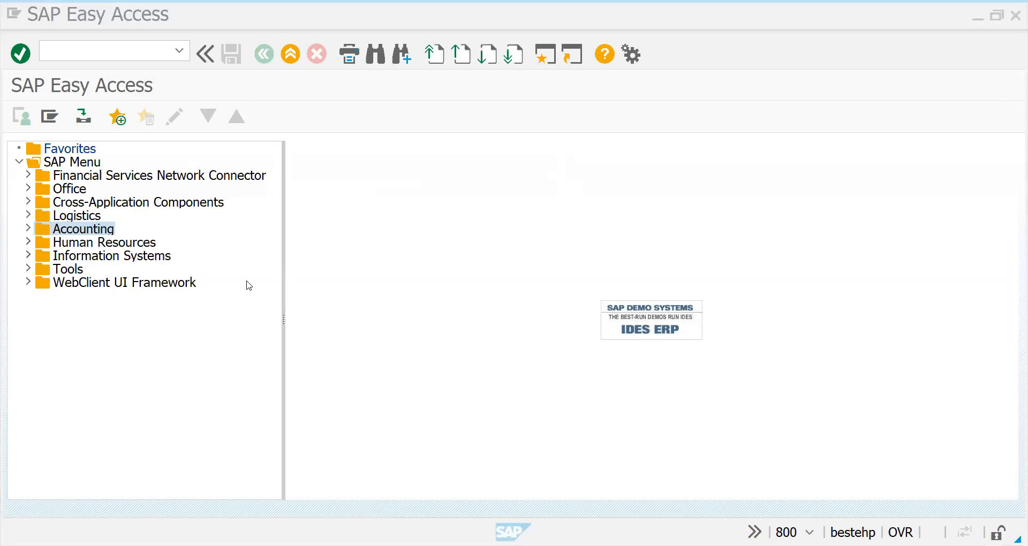
Reopen SAM co ltd with XD02 and recheck its Incoterms, terms of payment, shipping conditions and customer group.
click(107, 47)
text(/NXD02)
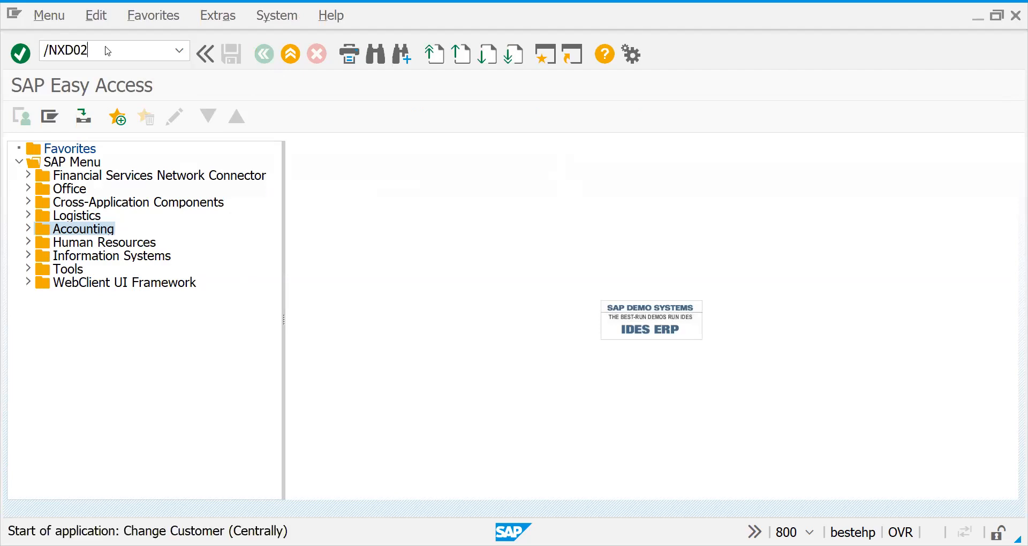
key(Return)
click(185, 443)
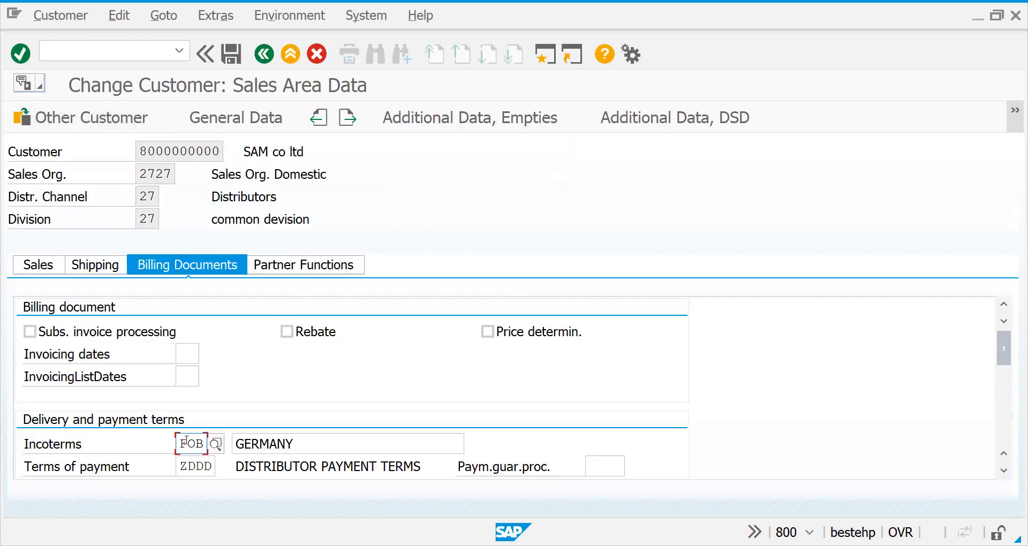
click(192, 459)
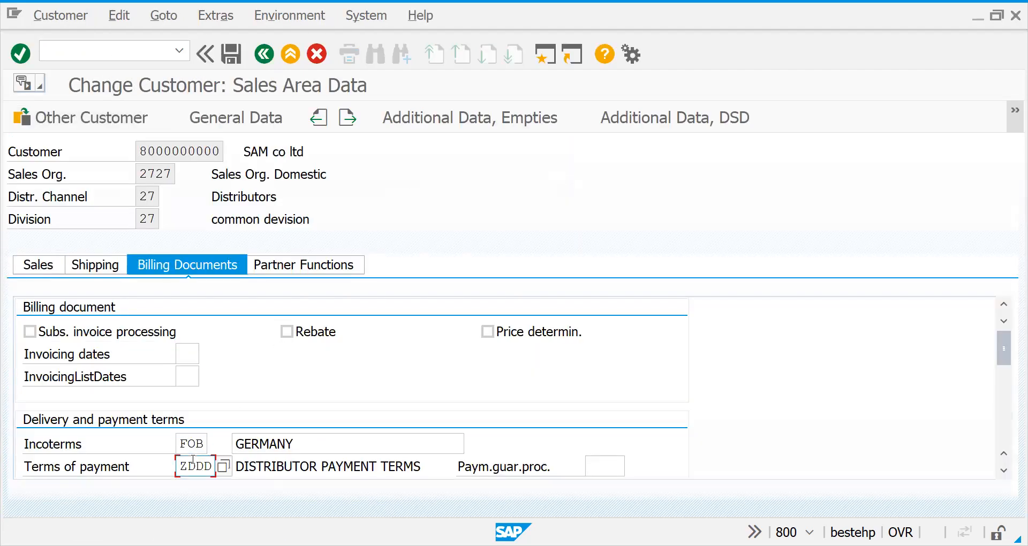
click(96, 265)
click(212, 347)
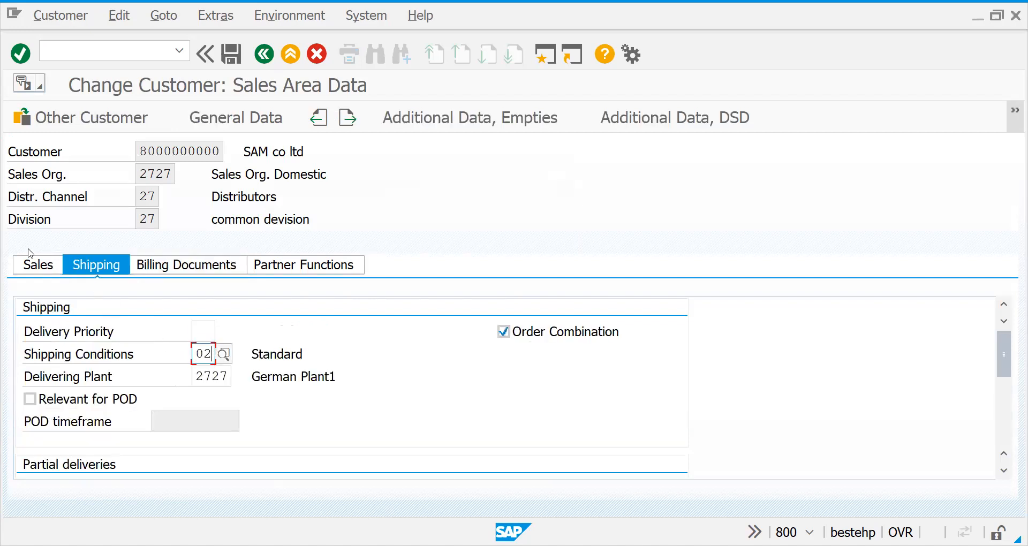
click(38, 267)
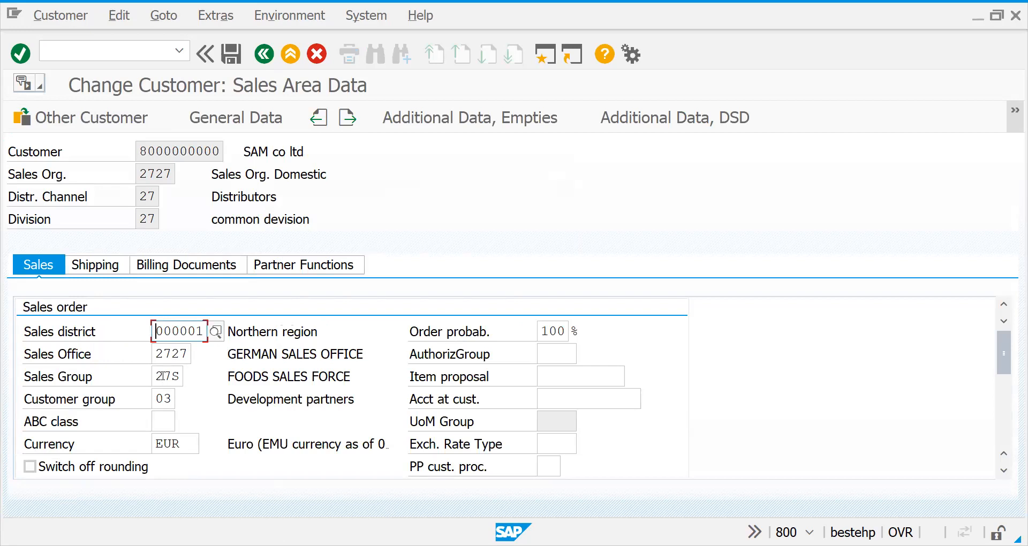
click(163, 397)
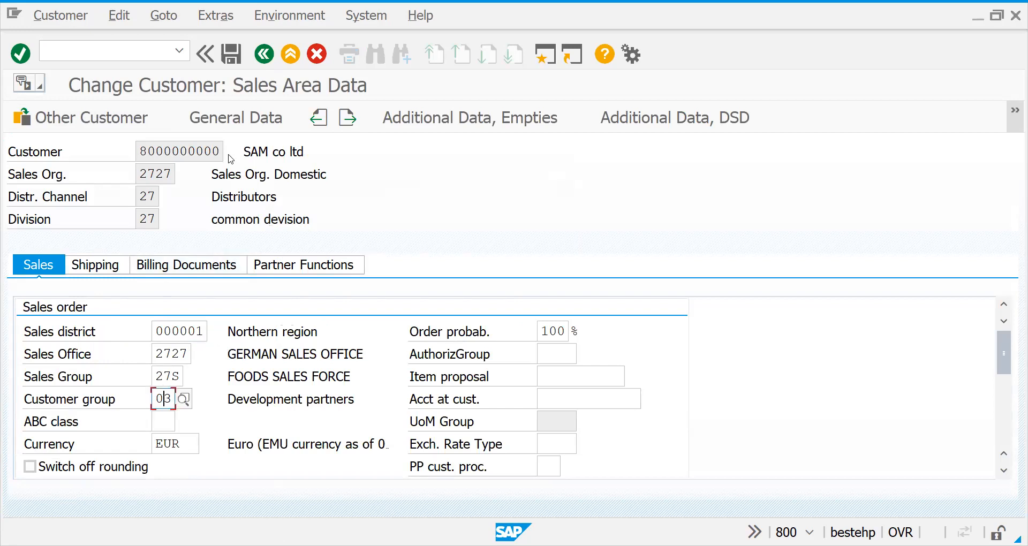
Start mass maintenance with transaction MASS for object type BUS2032 (Sales orders).
click(118, 54)
text(/)
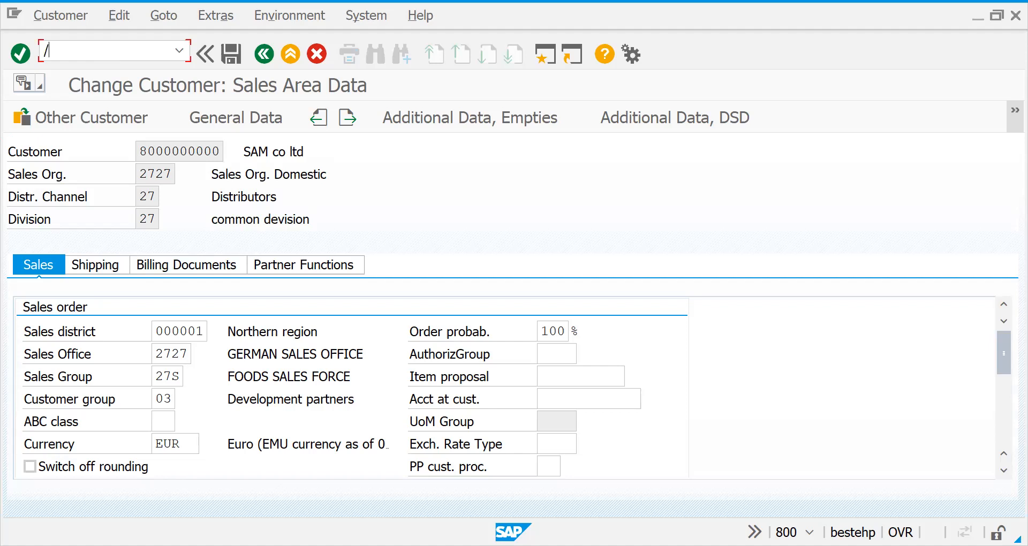
text(NMASS)
key(Return)
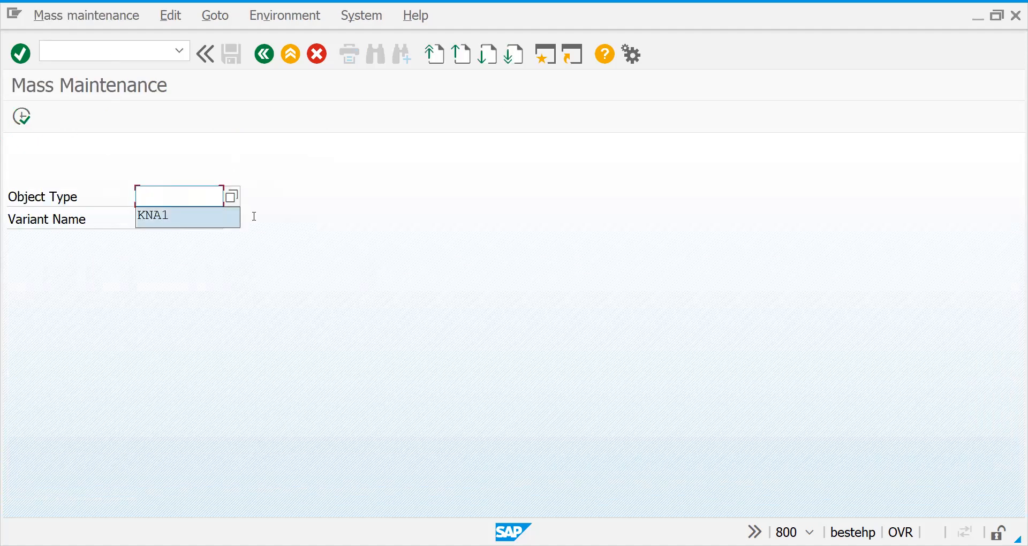
click(232, 197)
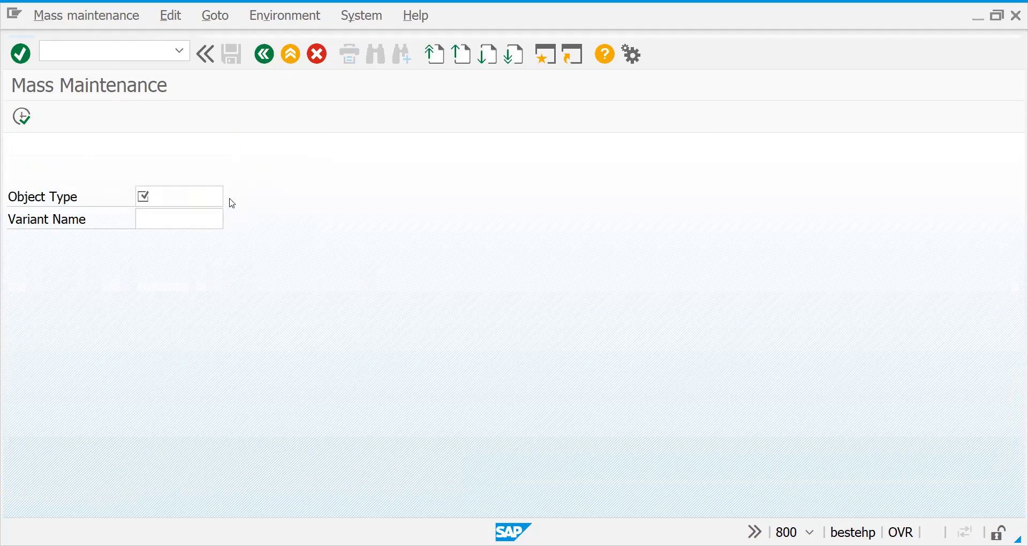
drag(369, 378, 370, 447)
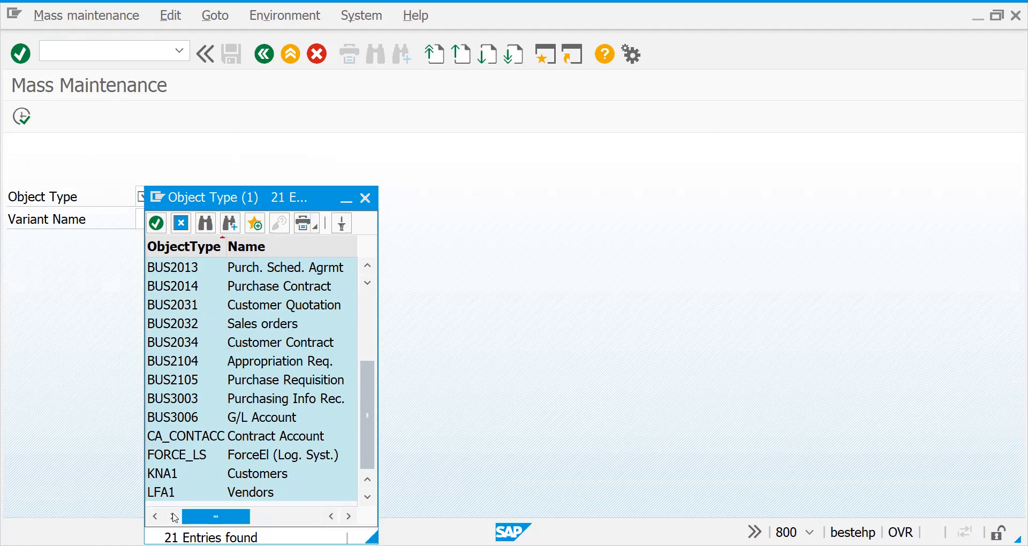
click(233, 497)
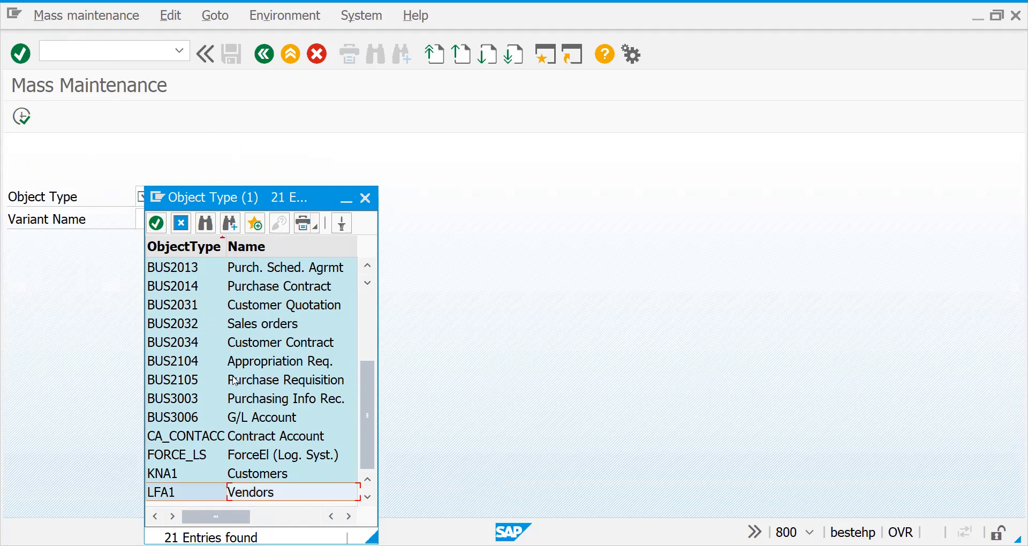
double_click(277, 329)
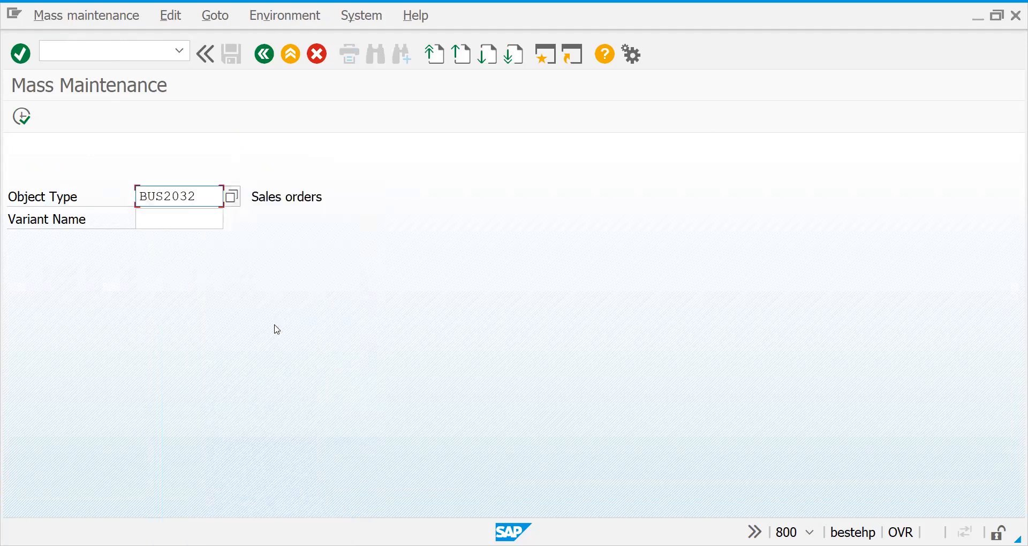
click(22, 117)
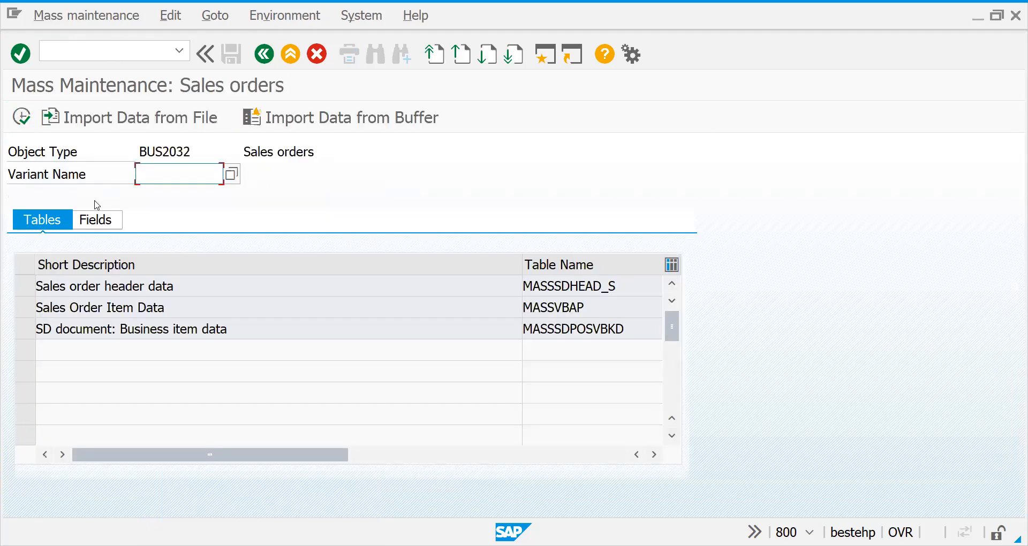
Select the Sales order header data table (MASSSDHEAD_S) and proceed to the record selection, accepting the warning.
click(139, 291)
click(145, 313)
drag(150, 329, 129, 286)
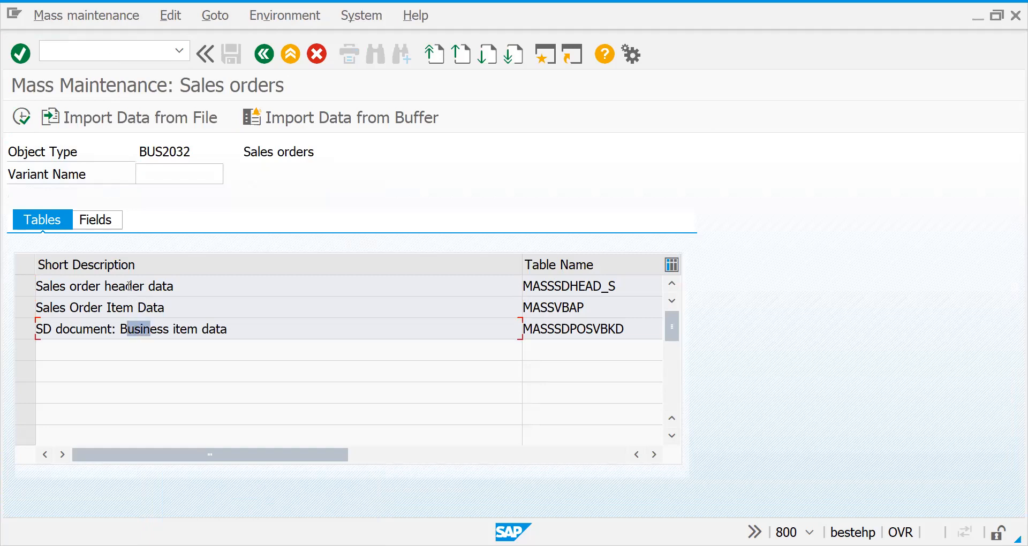
click(15, 287)
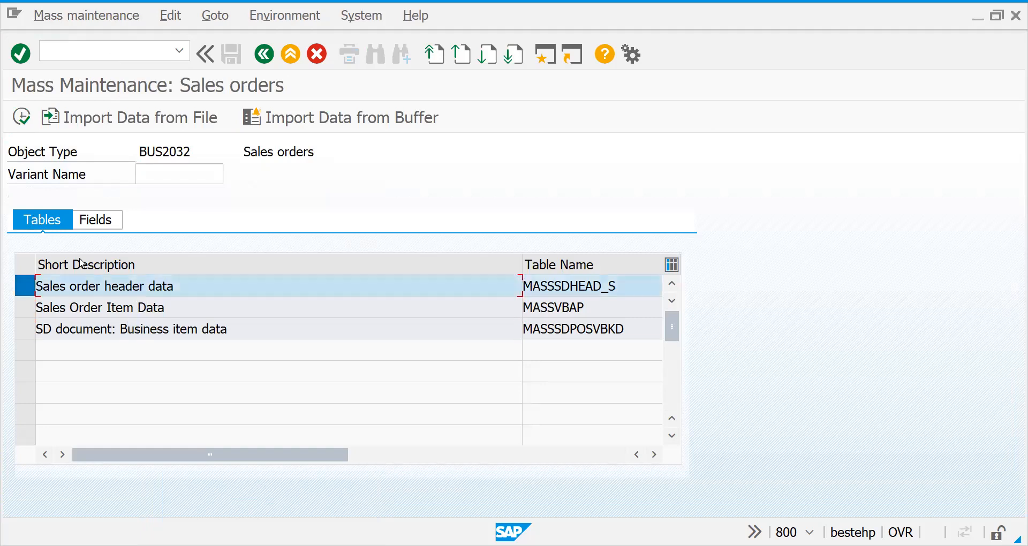
click(25, 115)
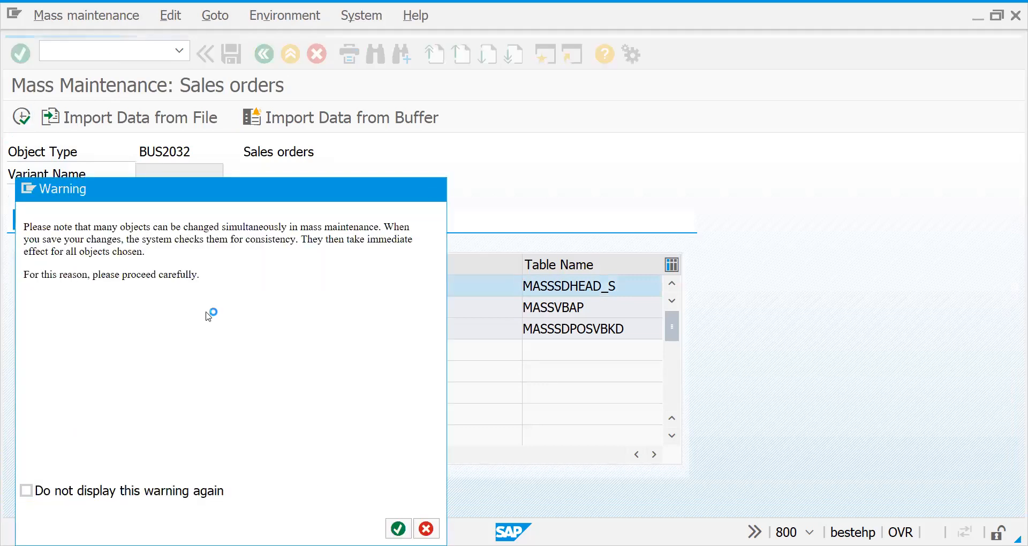
key(Return)
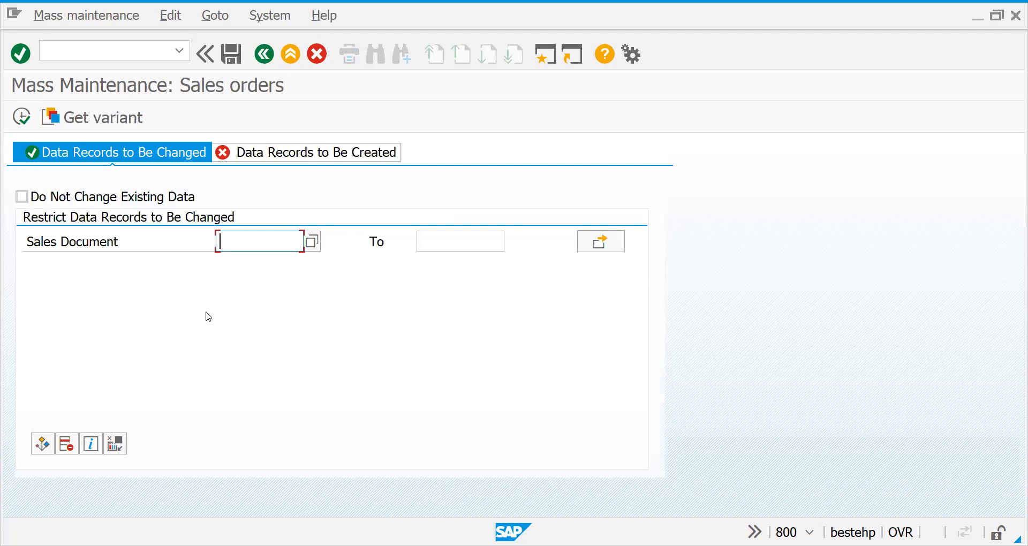
Check the selection fields for header records to be created and changed, and try running the selection without restricting the sales documents.
click(287, 156)
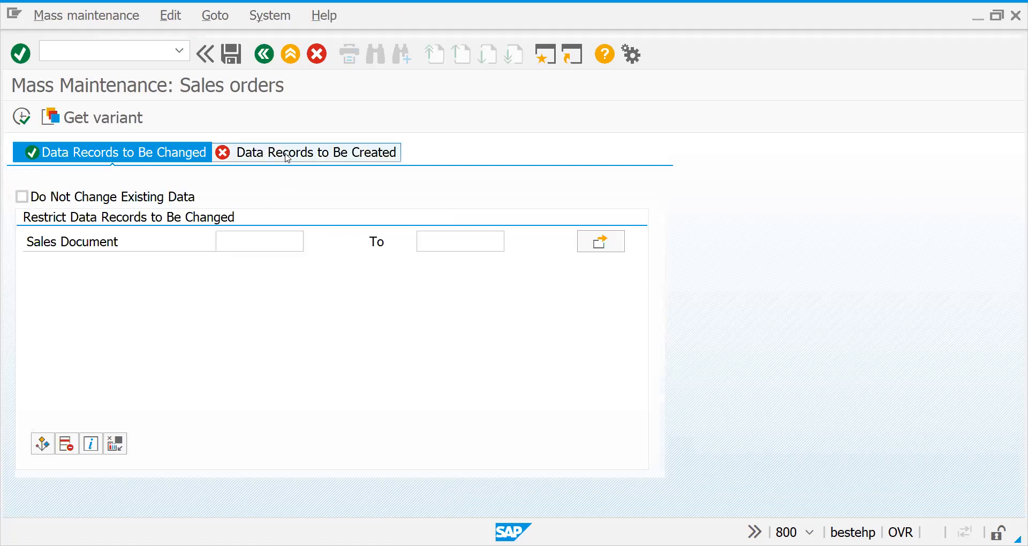
key(Return)
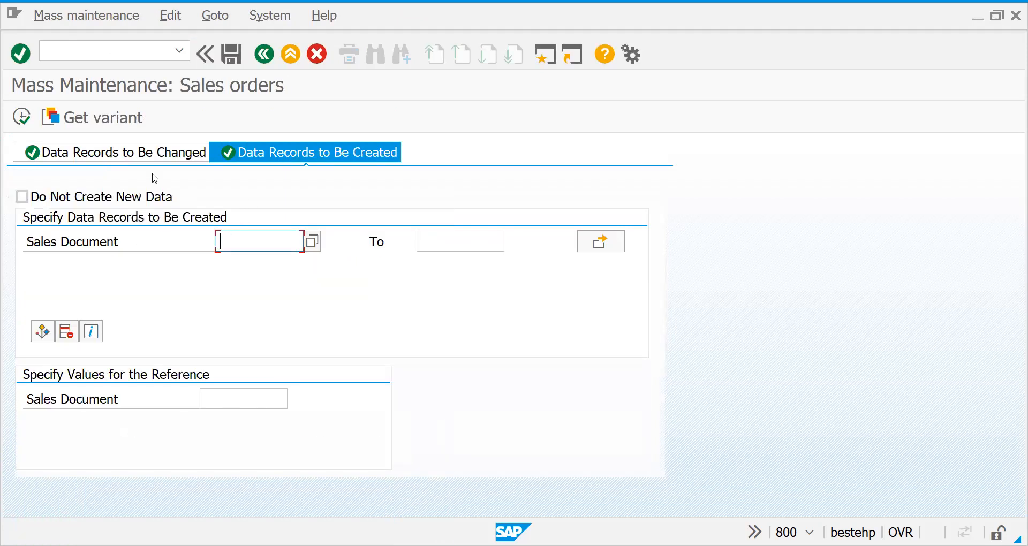
click(129, 156)
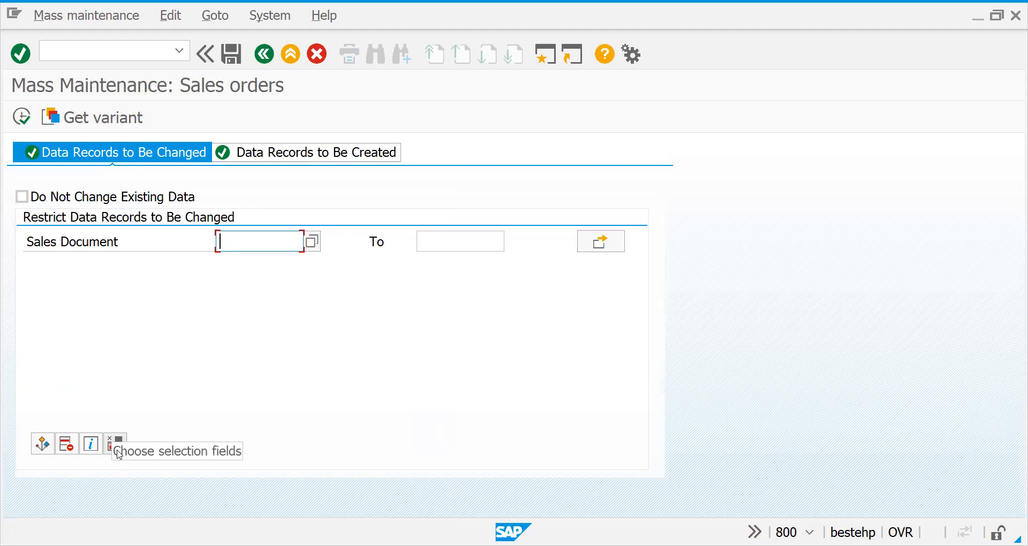
click(22, 117)
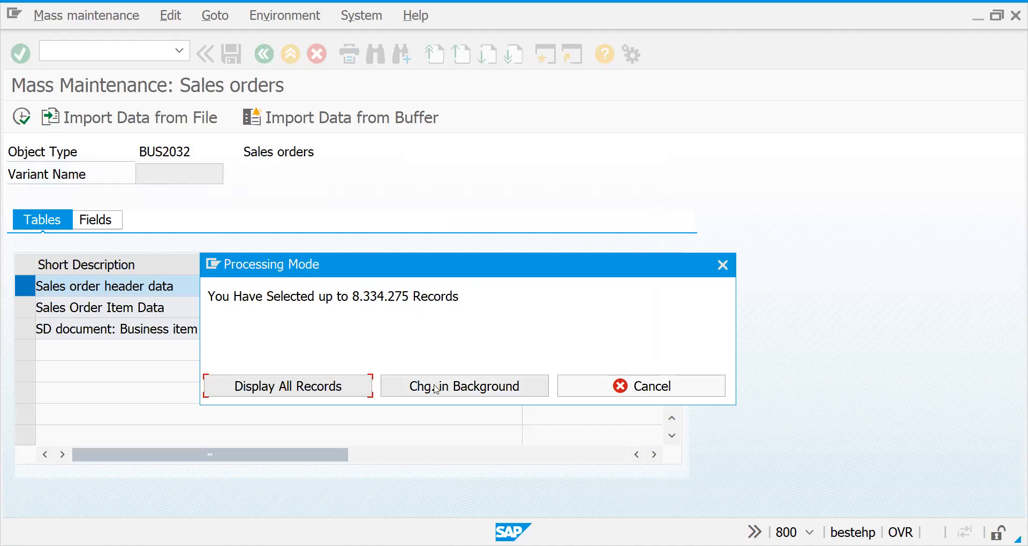
click(619, 386)
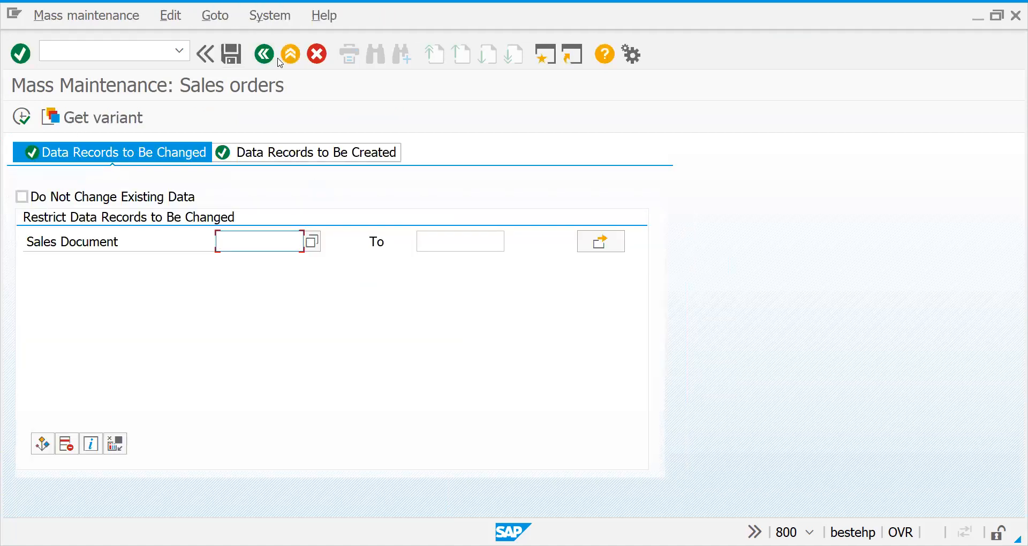
Return to the table list, select SD document: Business item data (MASSSDPOSVBKD) and proceed to the record selection, accepting the warning.
click(265, 54)
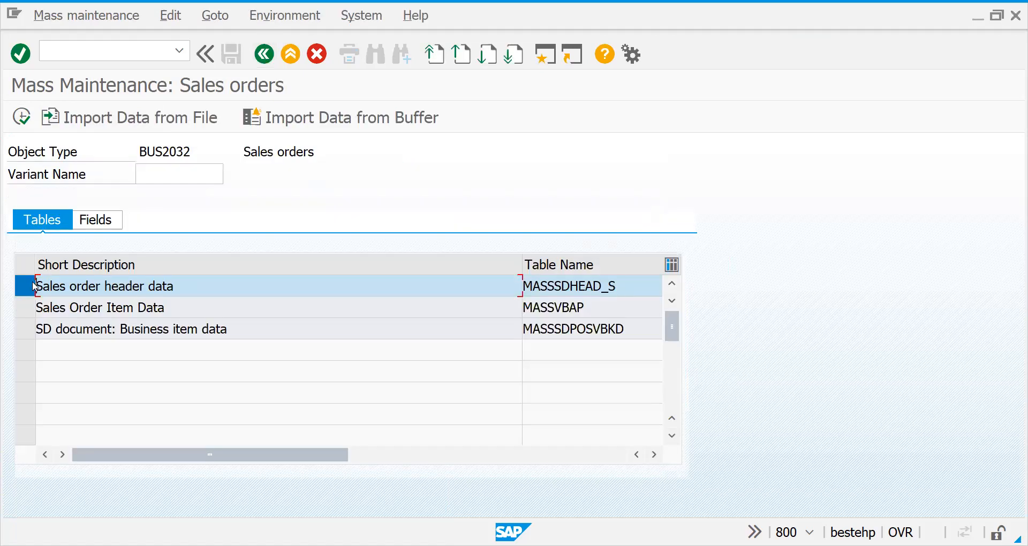
click(24, 328)
click(22, 117)
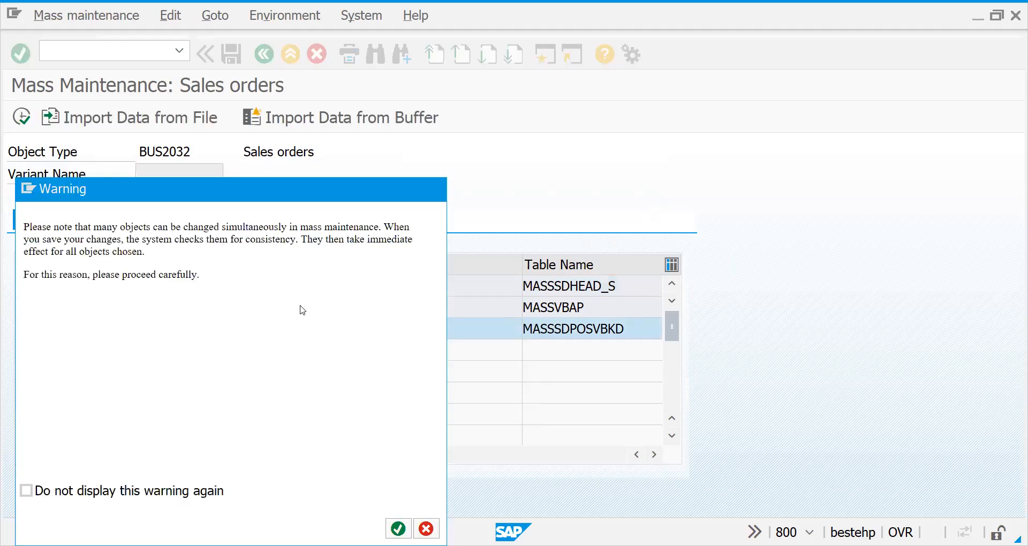
key(Return)
Examine the sales document and item selection fields for records to be changed and created, switching Do Not Change Existing Data on and off.
click(253, 265)
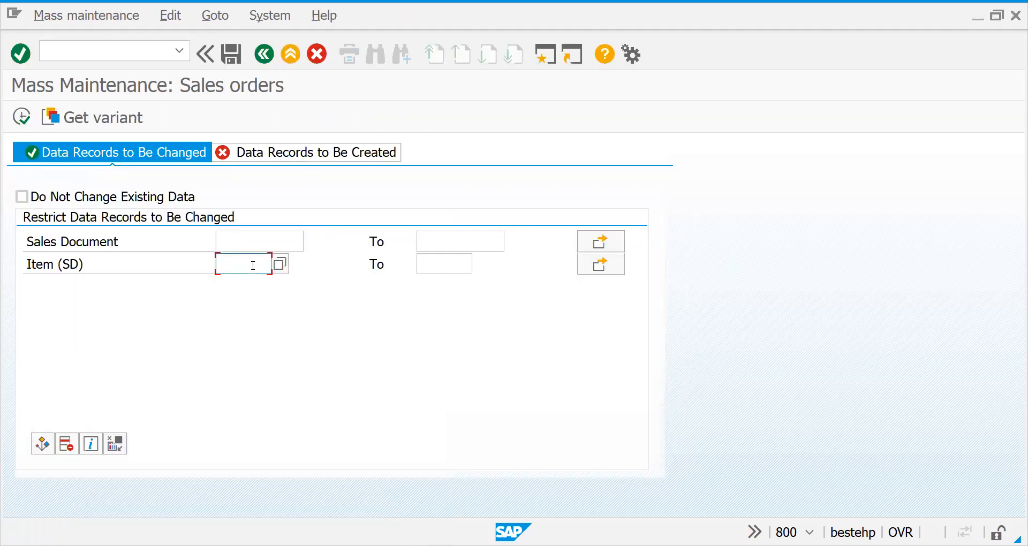
click(245, 242)
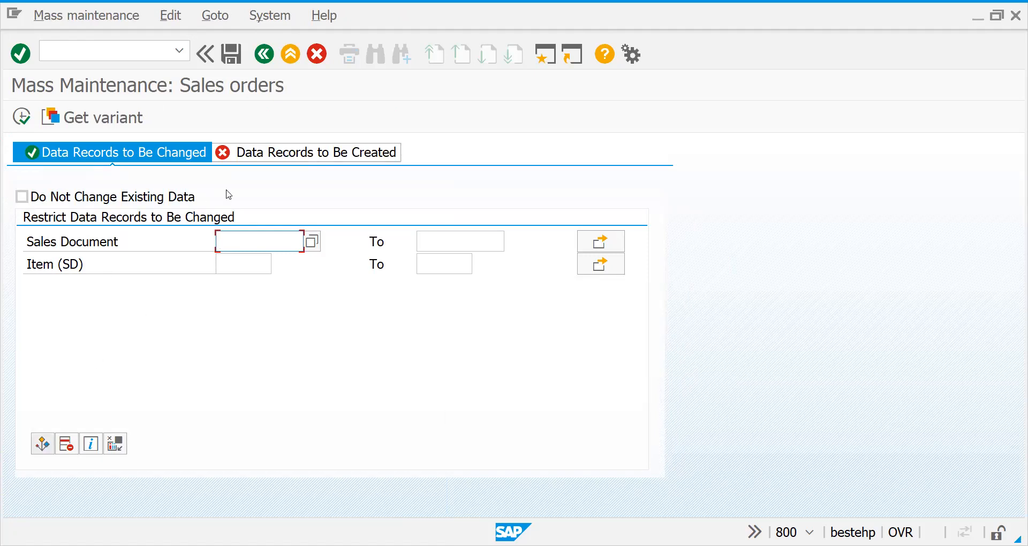
click(22, 196)
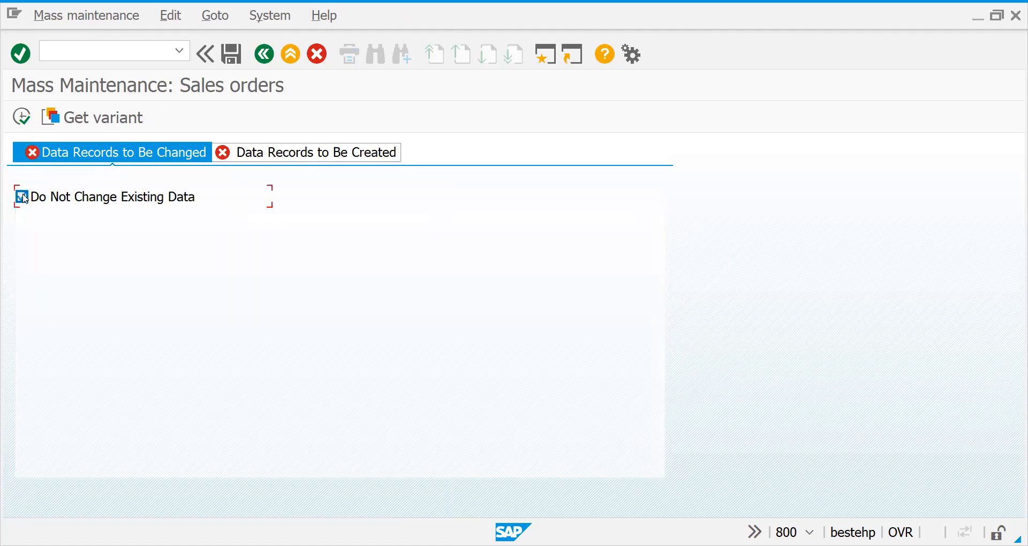
click(22, 197)
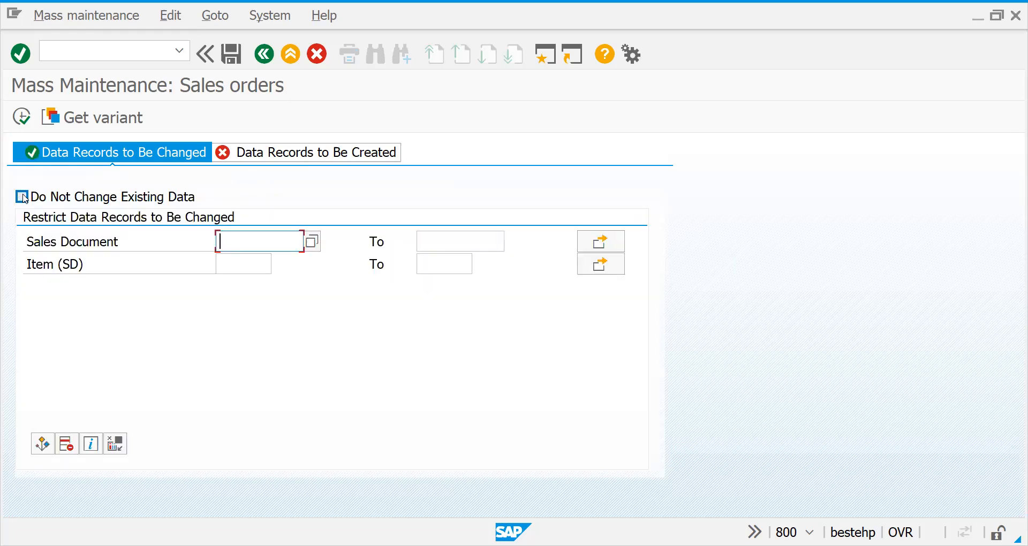
click(303, 153)
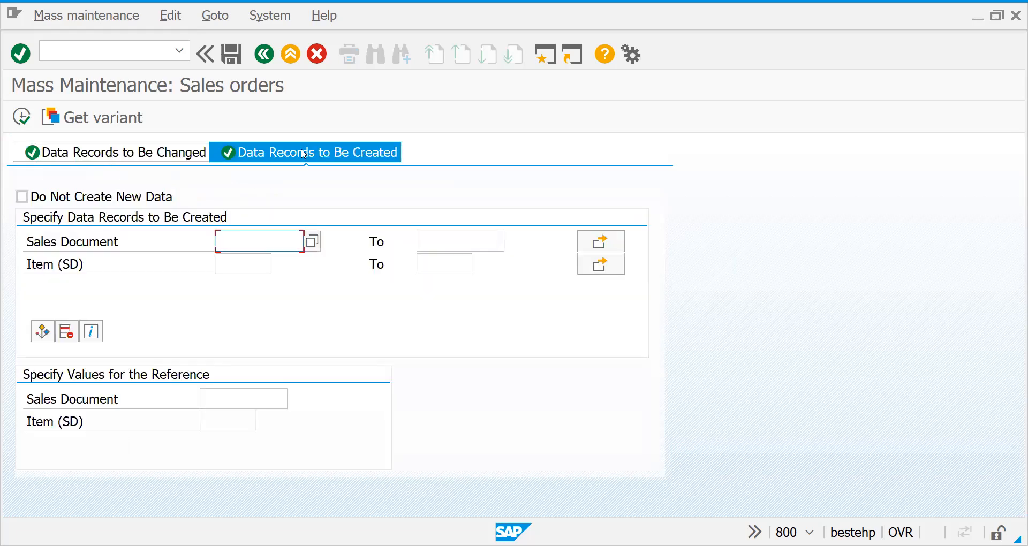
Exit mass maintenance of sales orders back to the SAP Easy Access screen.
click(263, 54)
click(263, 54)
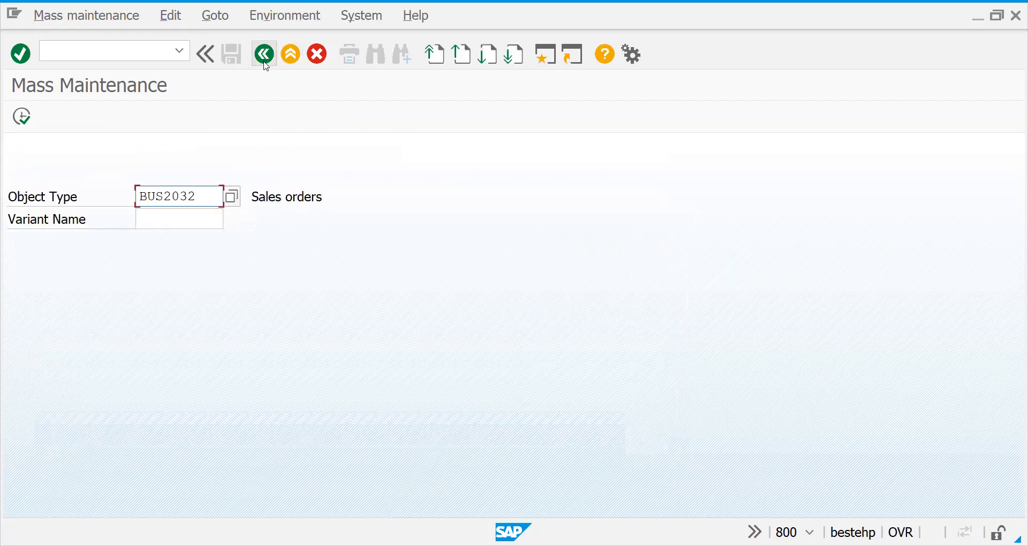
click(265, 54)
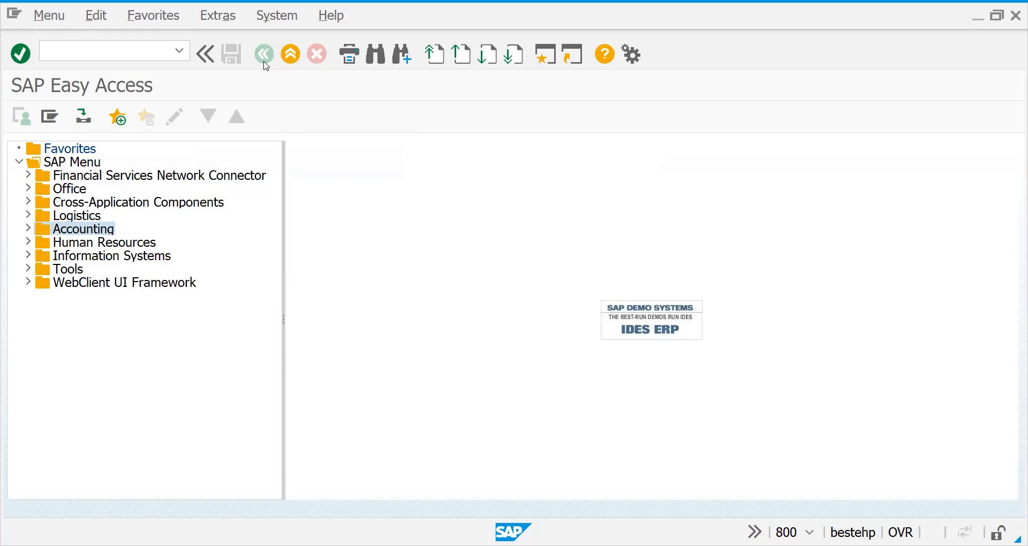
key(alt+Tab)
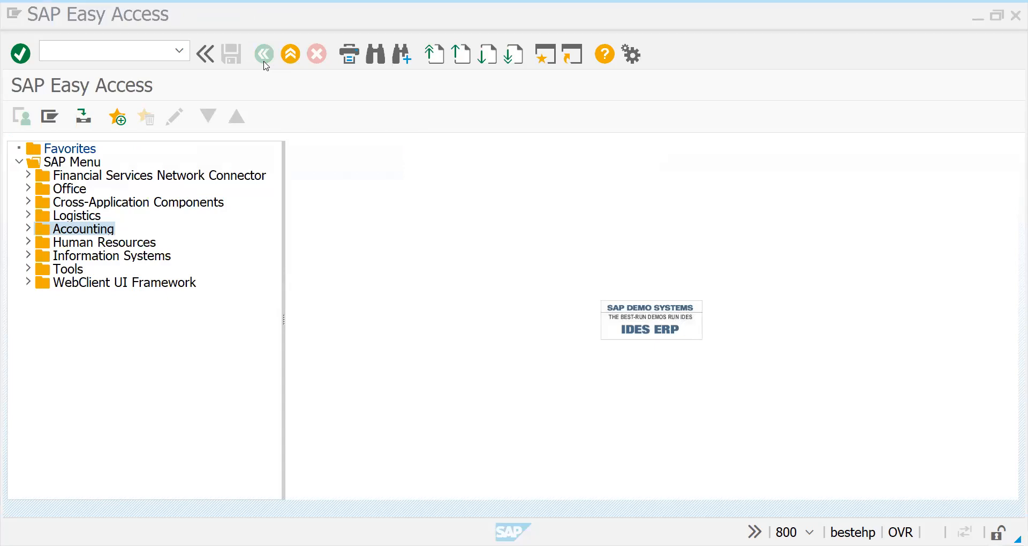